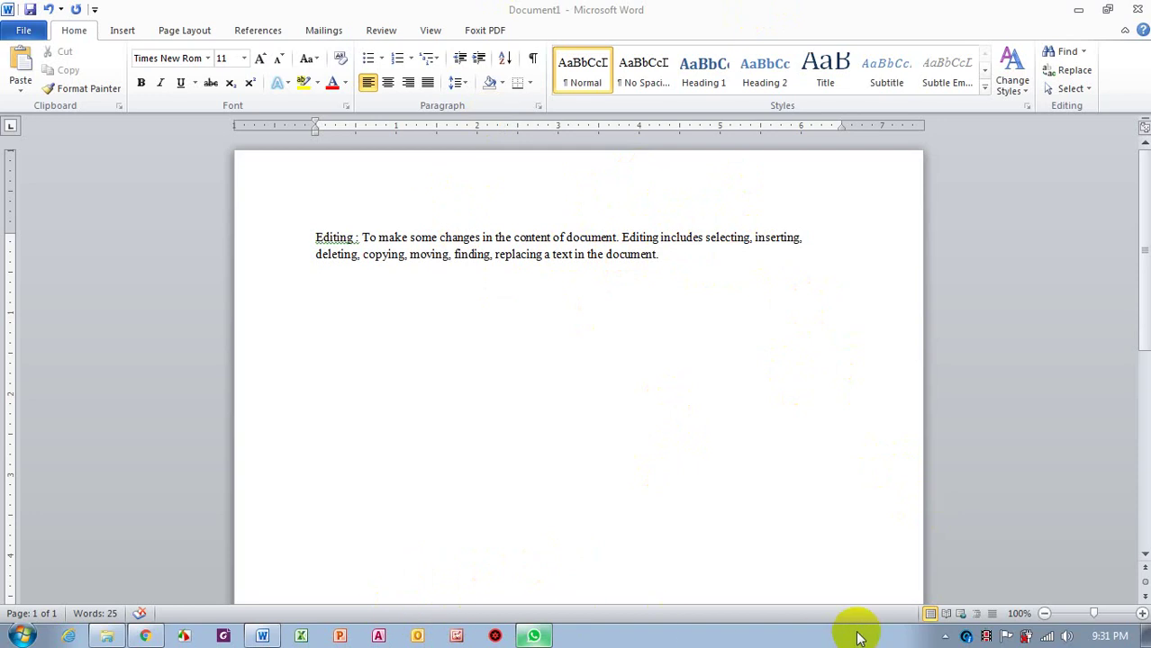
- Zoom the page view in to 150% using the status-bar zoom-in button
left_click(1142, 614)
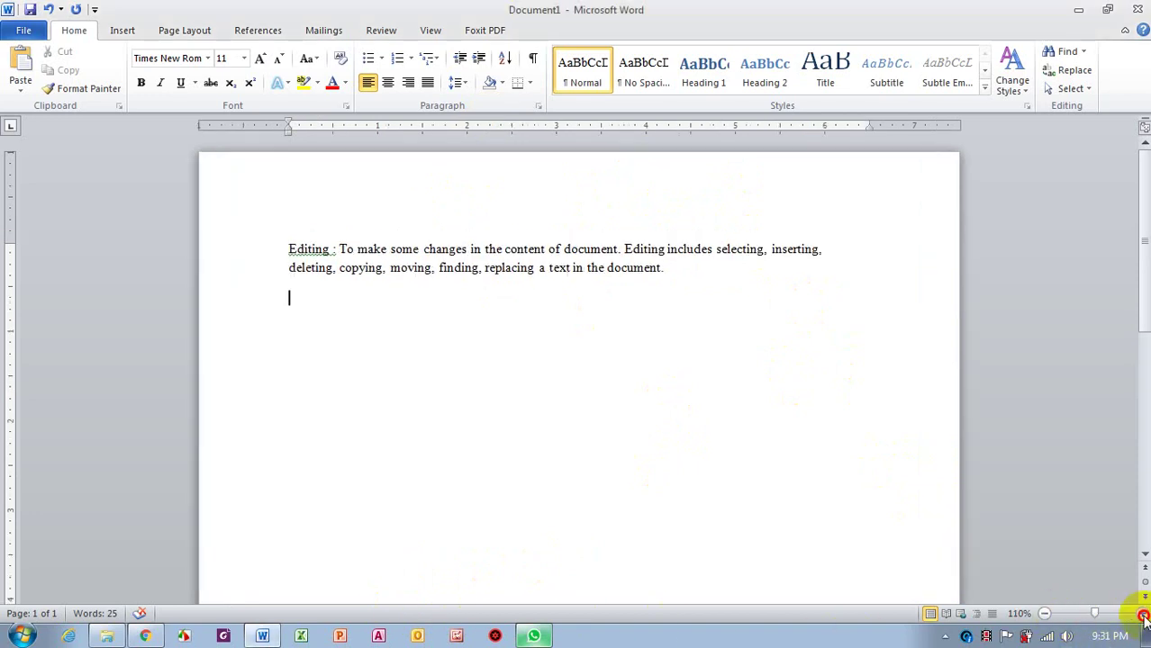
left_click(1142, 614)
left_click(1142, 614)
left_click(1142, 615)
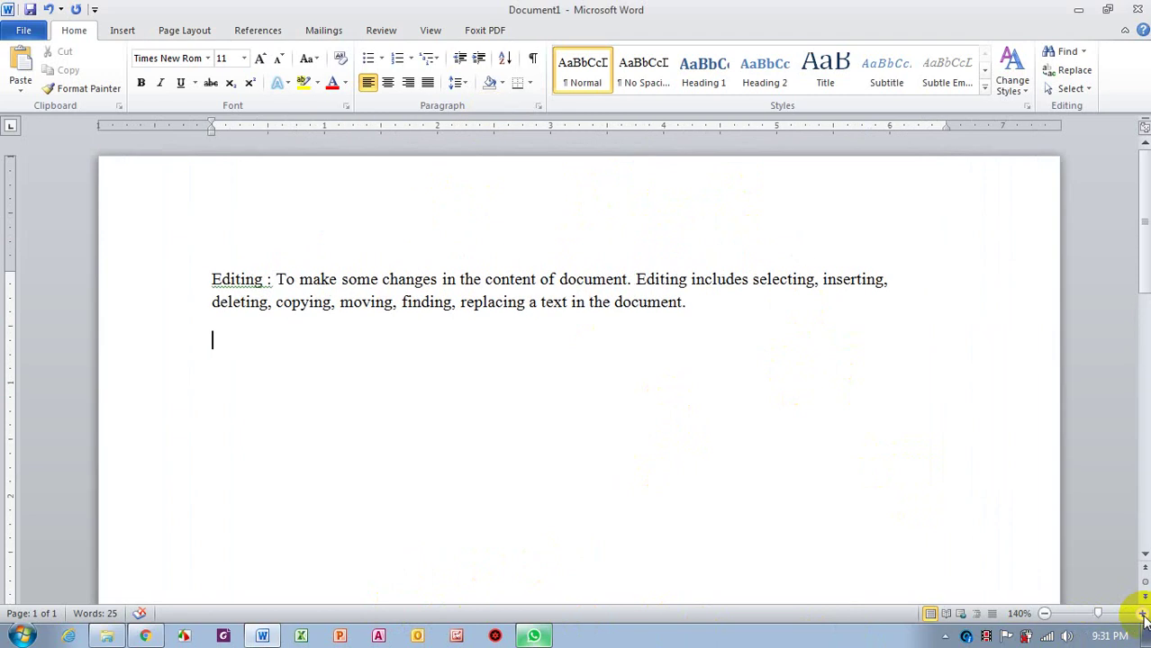
left_click(1142, 614)
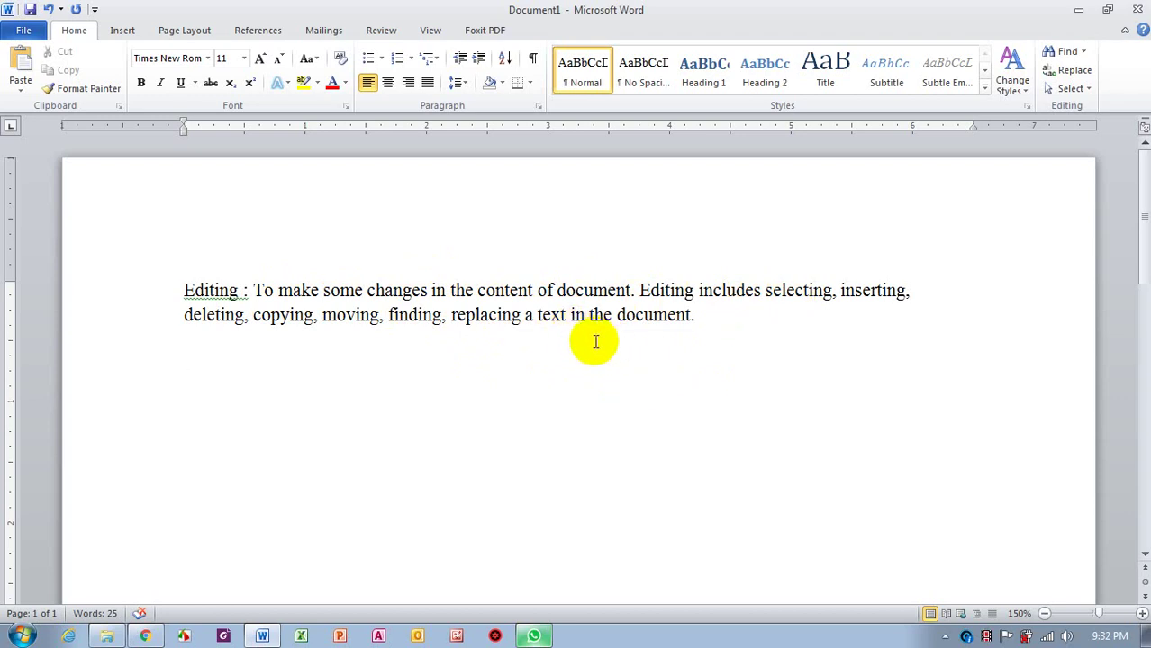
- Scroll through the page, then select the entire 25-word Editing paragraph with Ctrl+A
scroll(590, 339, "down", 3)
scroll(587, 341, "down", 3)
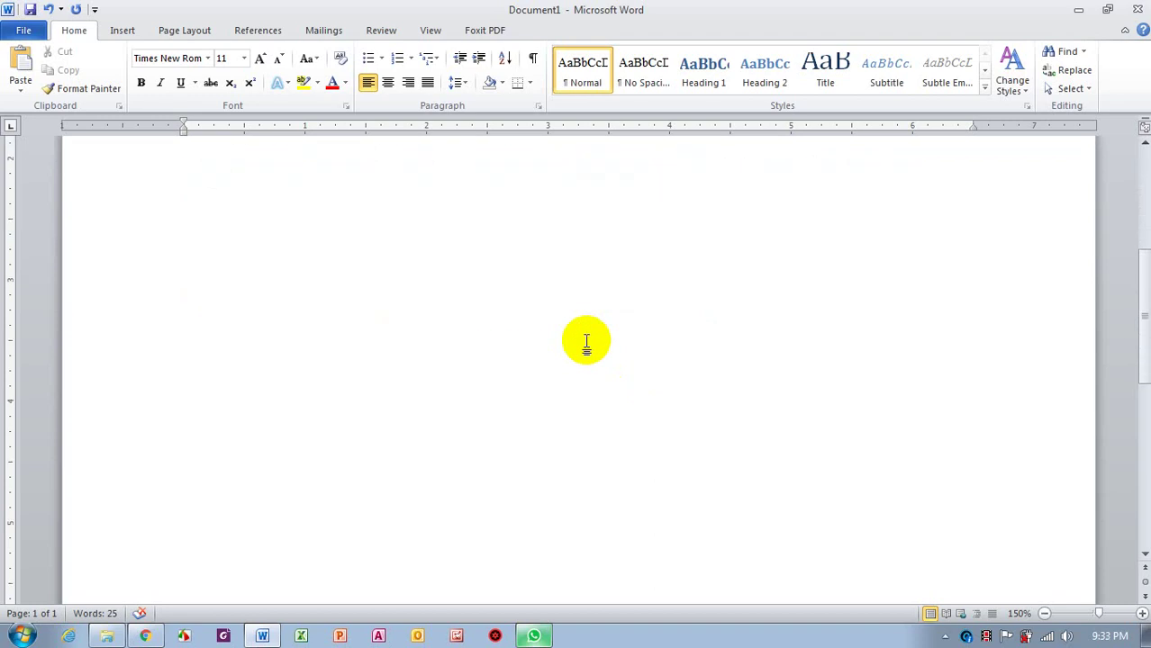
scroll(587, 341, "up", 6)
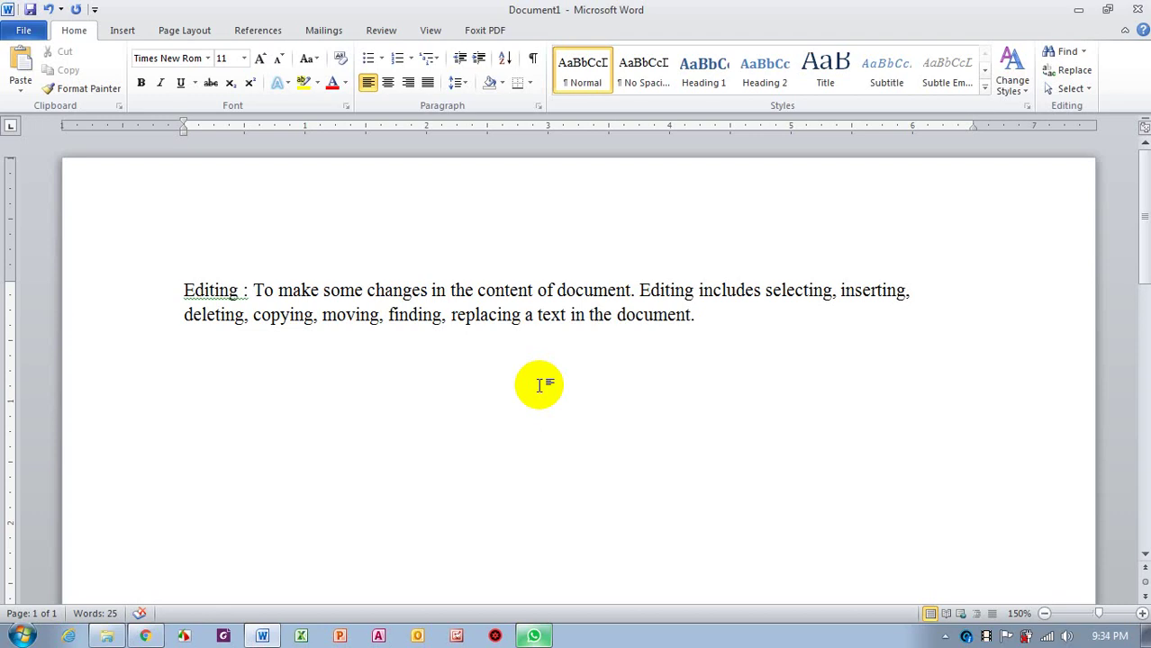
key("ctrl+a")
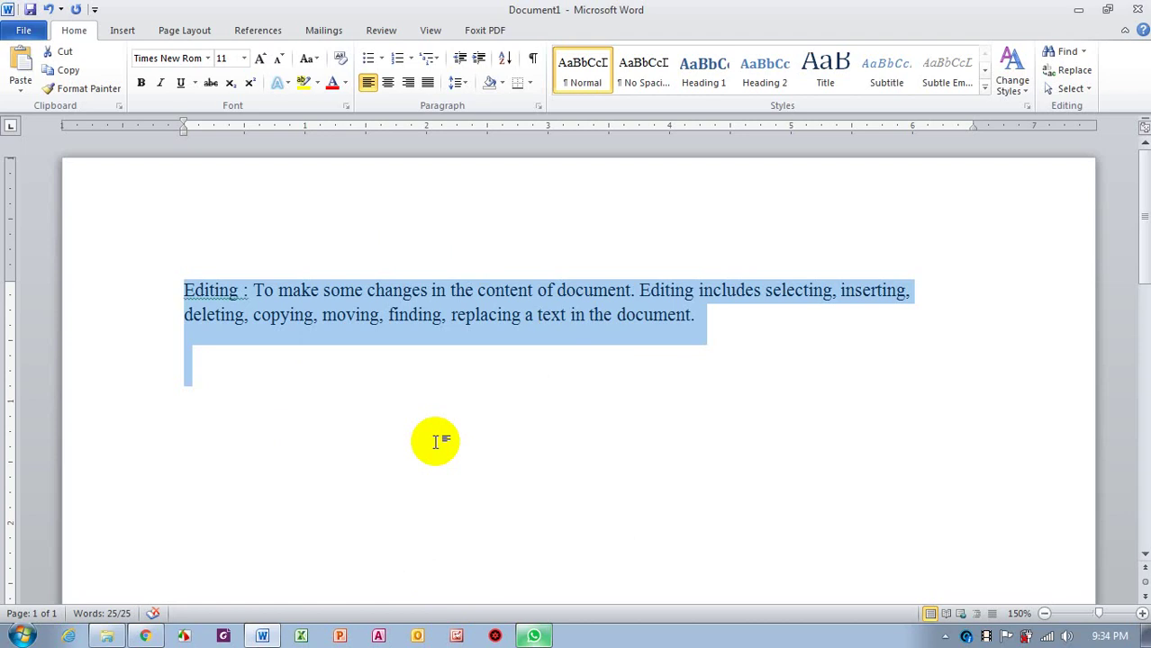
- Delete the Editing paragraph so the document is blank with 0 words
left_click(435, 442)
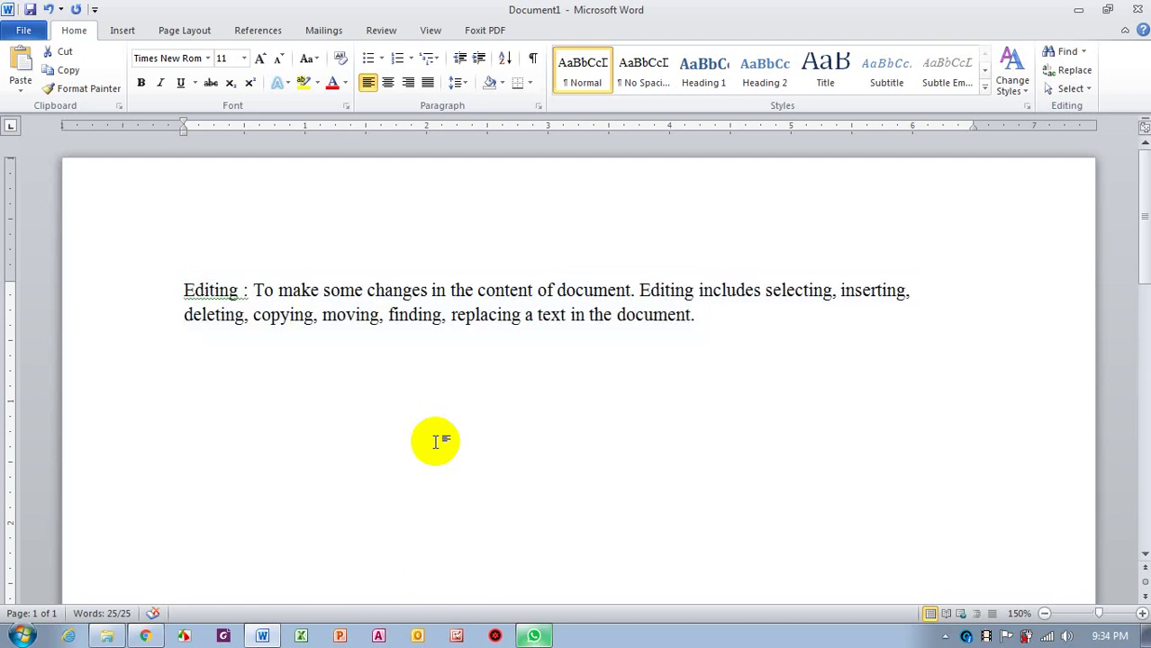
key("Delete")
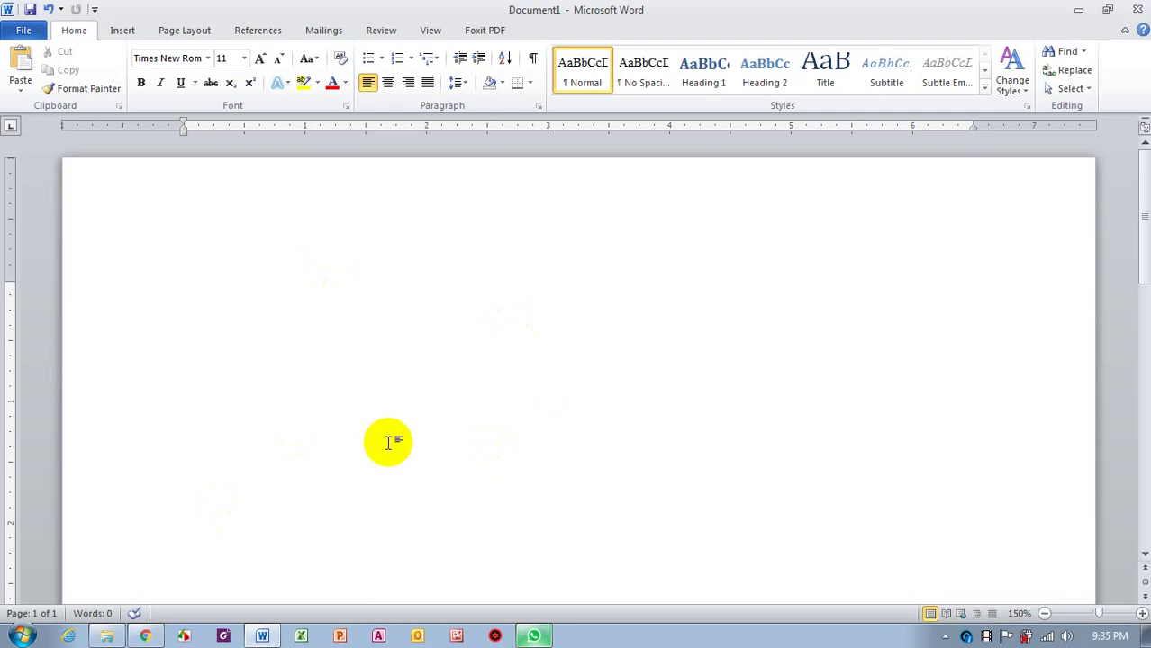
- Generate one sample paragraph with =rand(1), then select all of it and delete it
type("=")
type("ra")
type("nd")
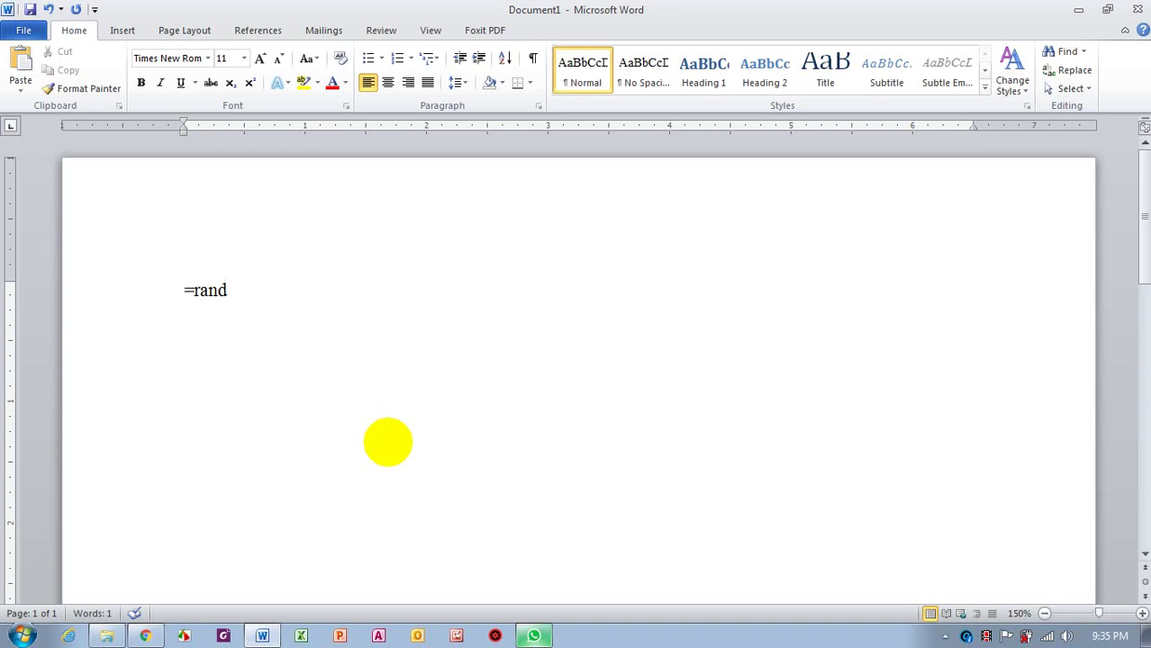
type("(")
type("1")
type(")")
key("Return")
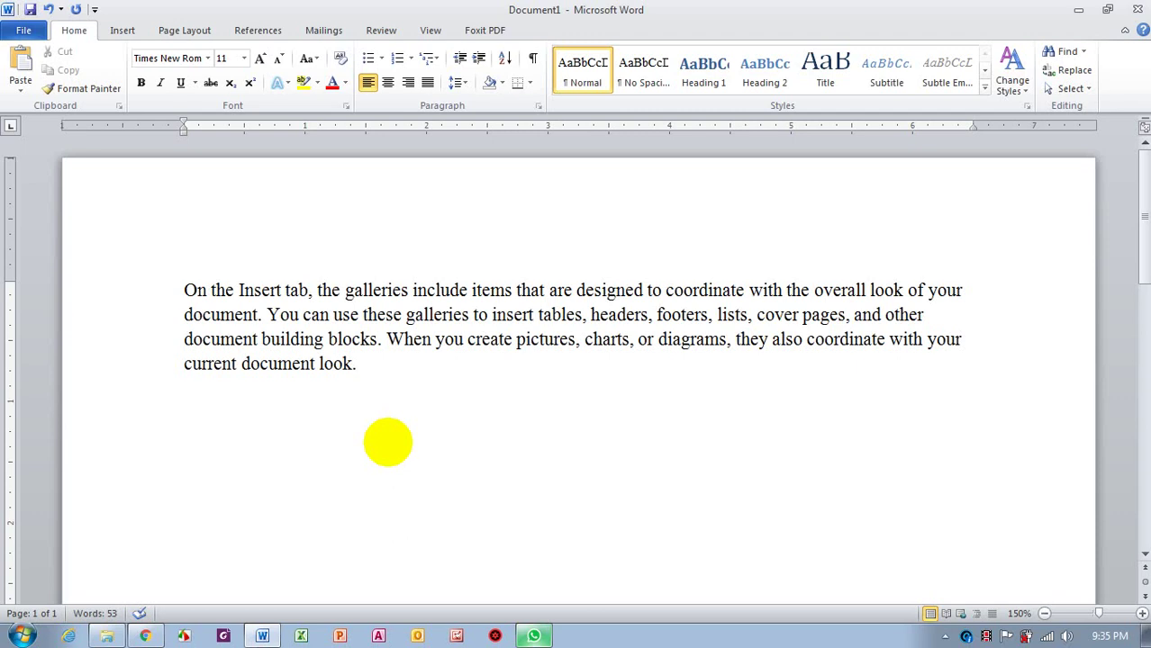
key("ctrl+a")
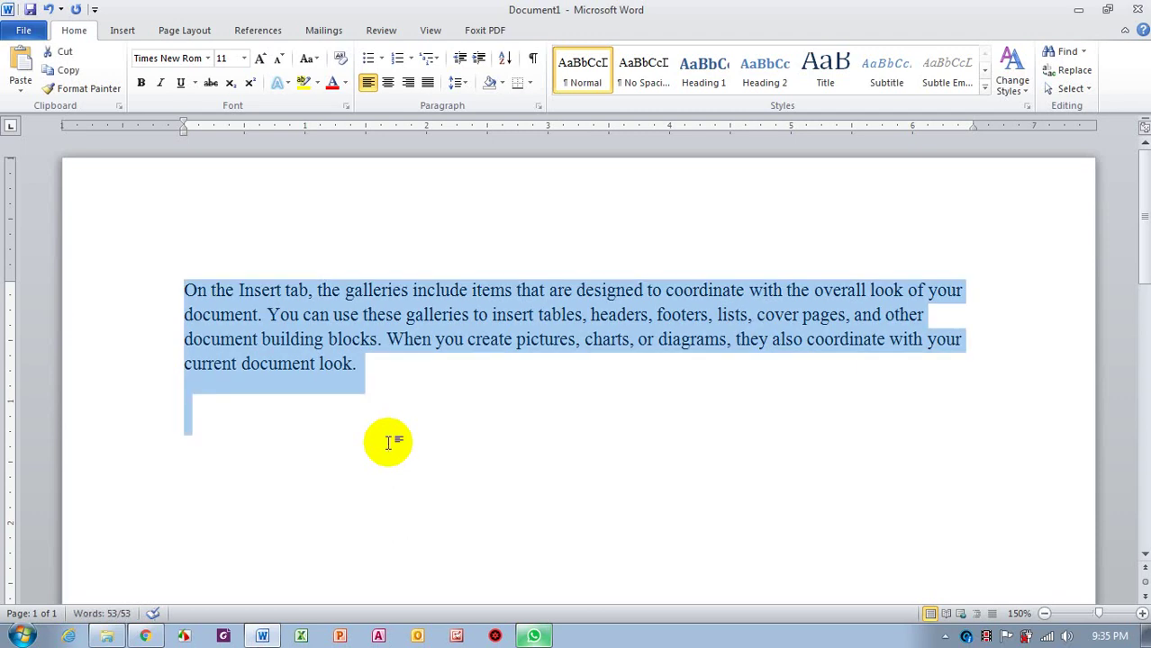
key("Delete")
- Generate two sample paragraphs with =rand(2), then select all and delete them
type("=")
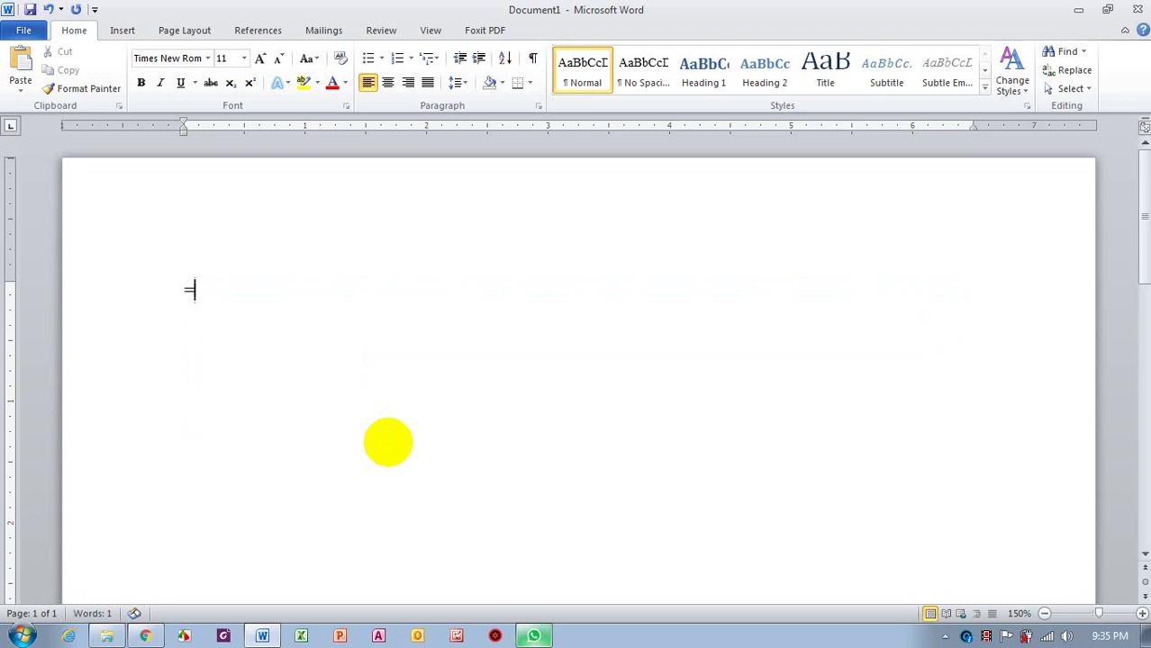
type("rand(")
type("2)")
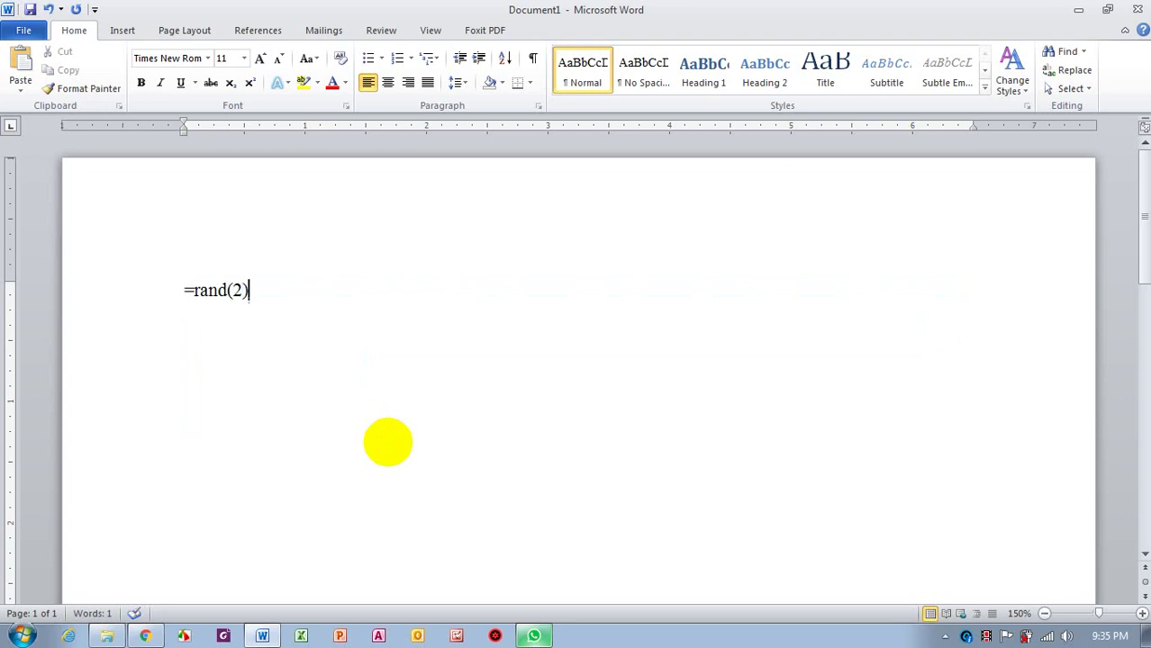
key("Return")
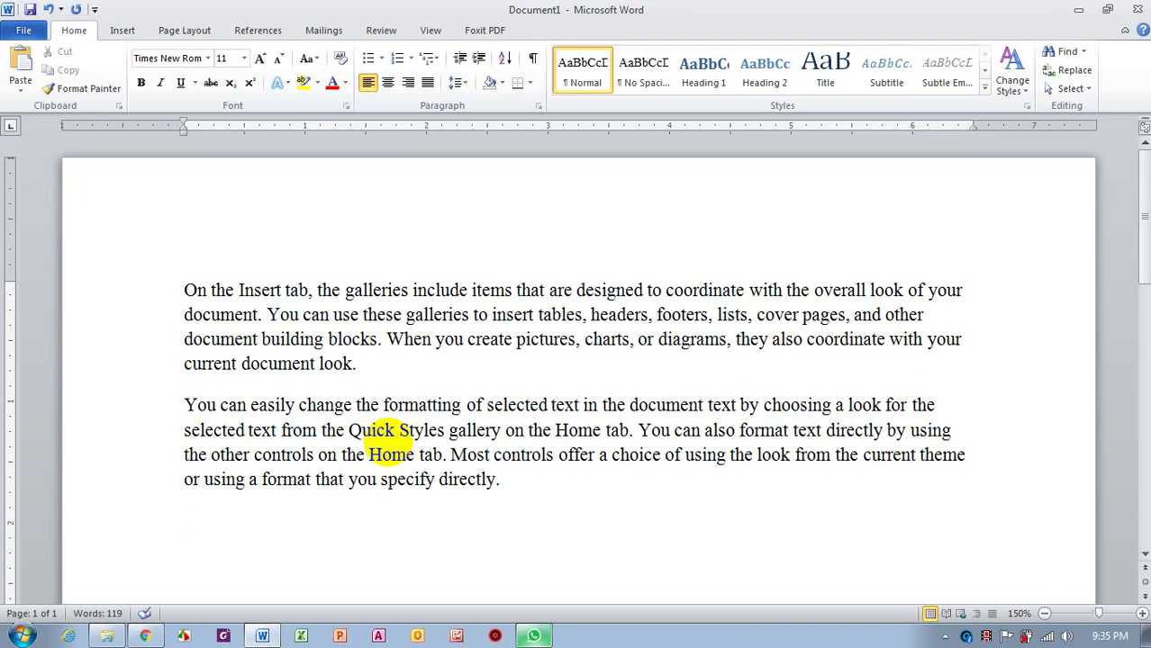
key("ctrl+a")
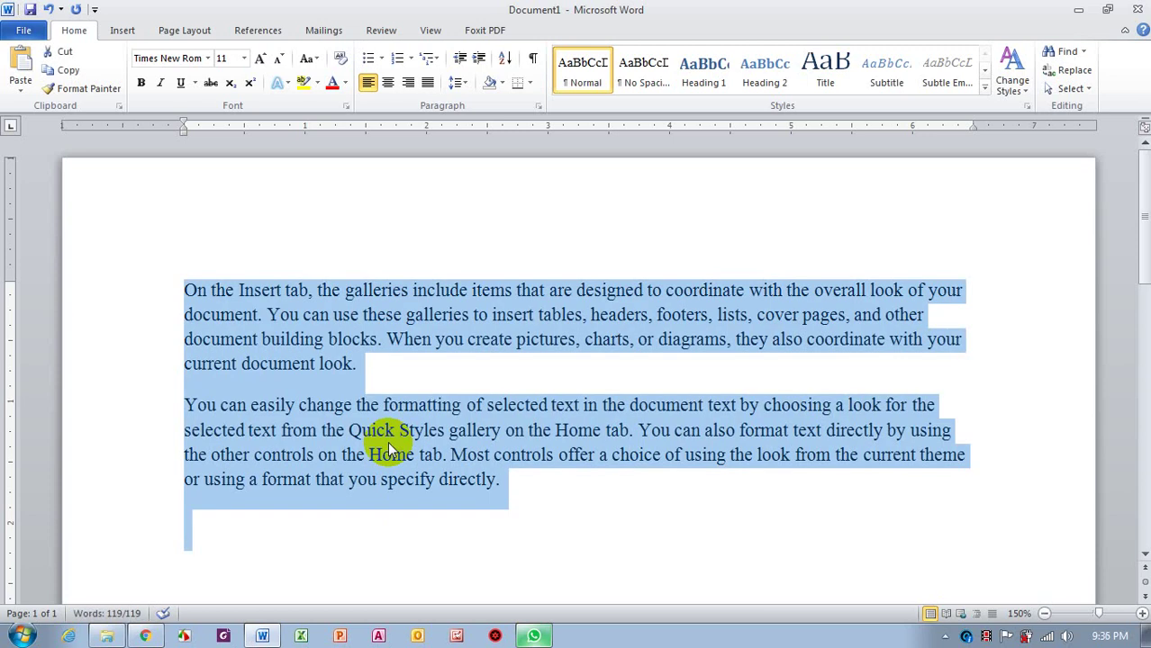
key("Delete")
- Generate three sample paragraphs with =rand(3), then select all and delete them
type("=")
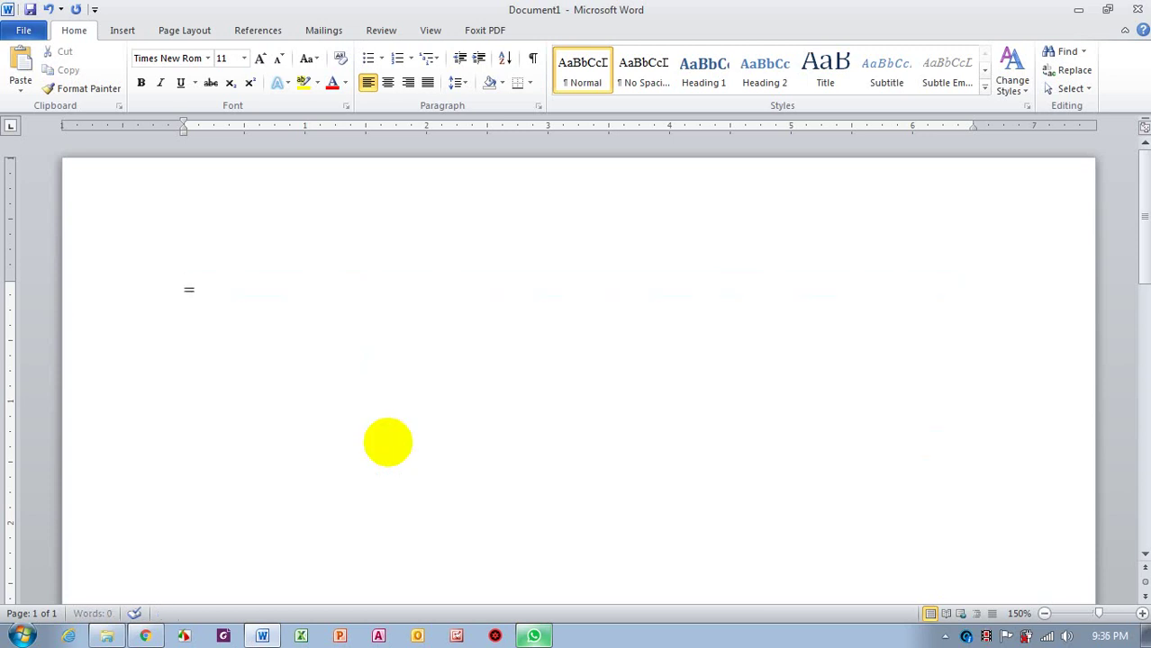
type("rand(")
type("3")
type(")")
key("Return")
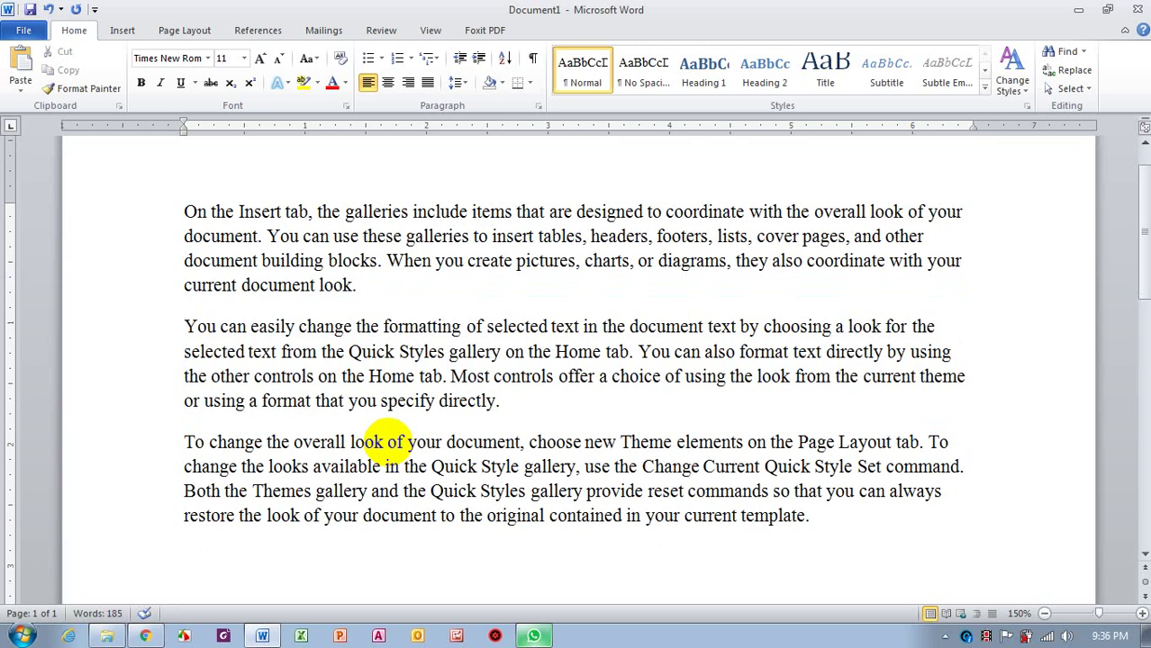
key("ctrl+a")
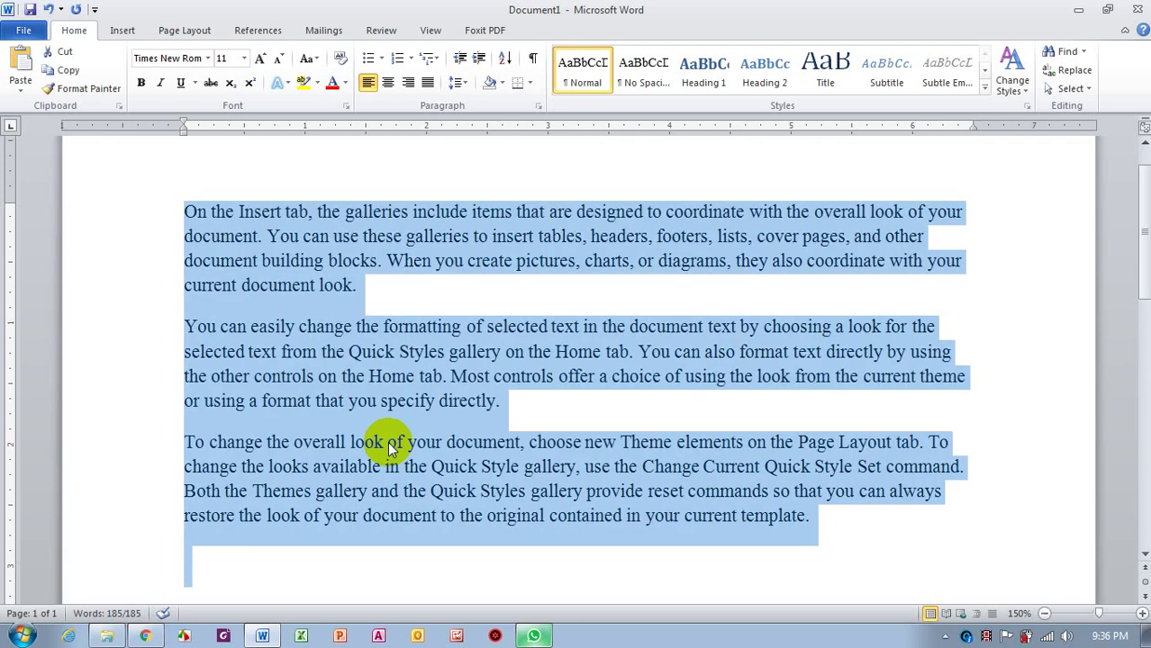
key("Delete")
- Run =rand(50), corrected from =rand(5), filling six pages with 3,079 words
type("=")
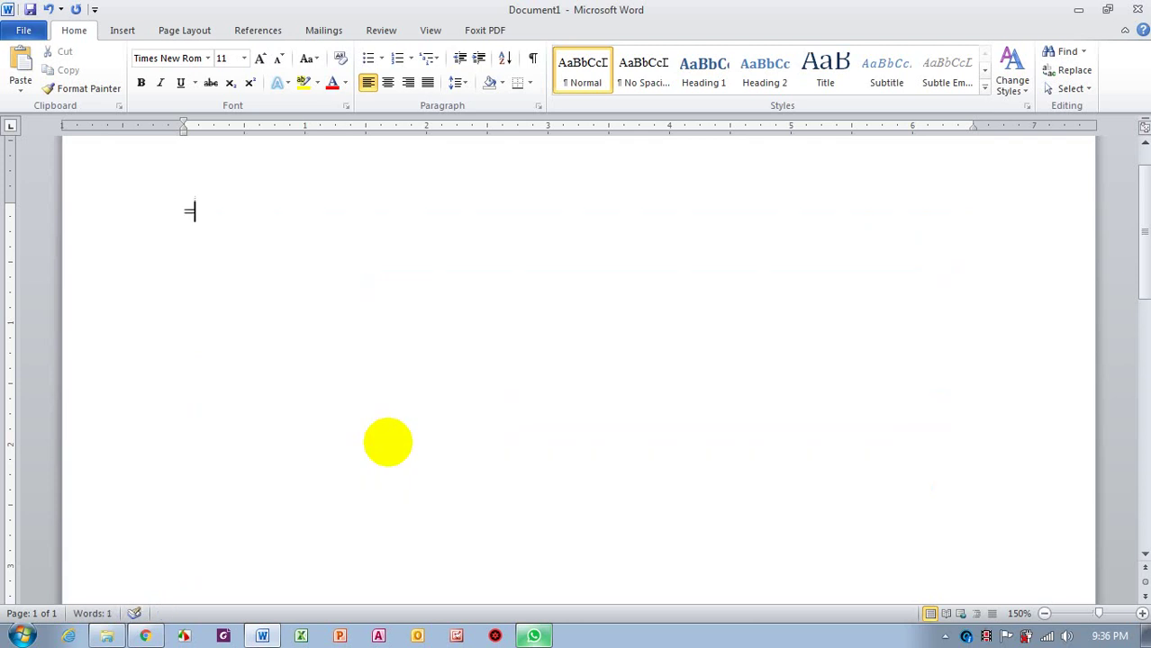
type("rand")
type("(5")
type(")")
key("BackSpace")
type("0")
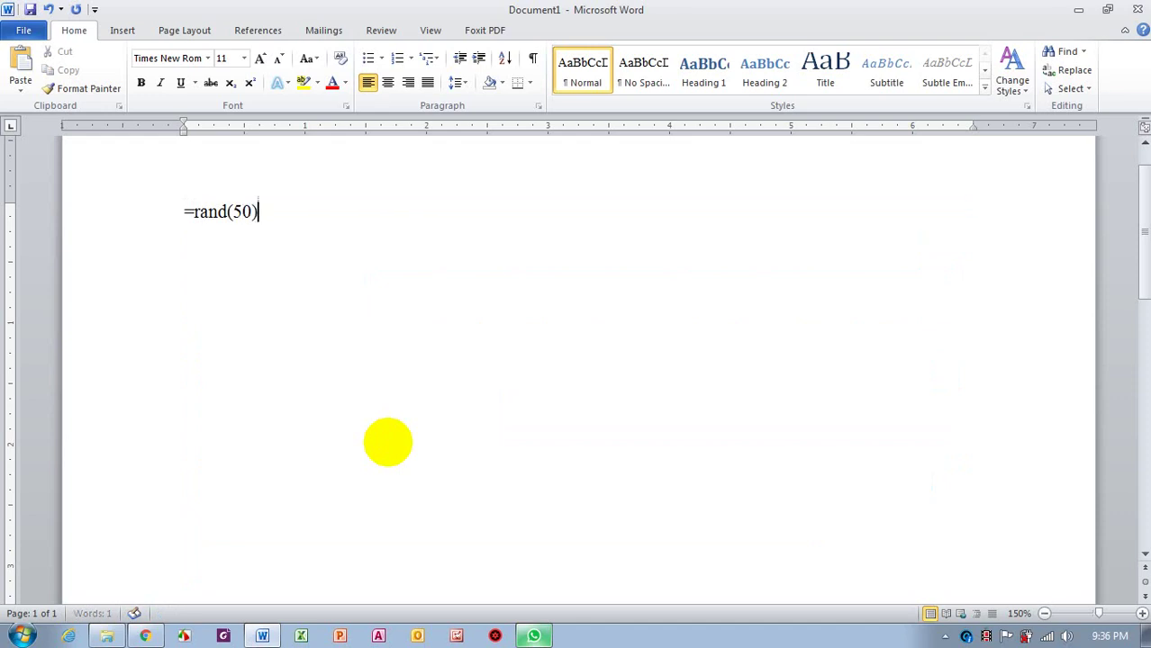
type(")")
key("Return")
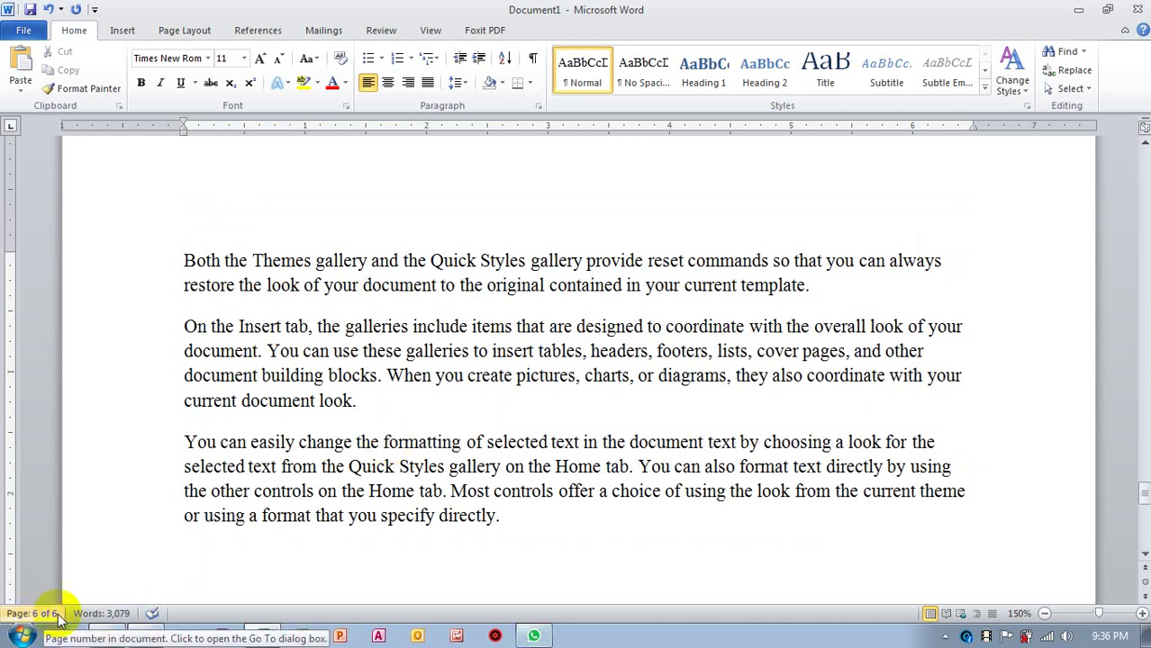
scroll(441, 392, "down", 3)
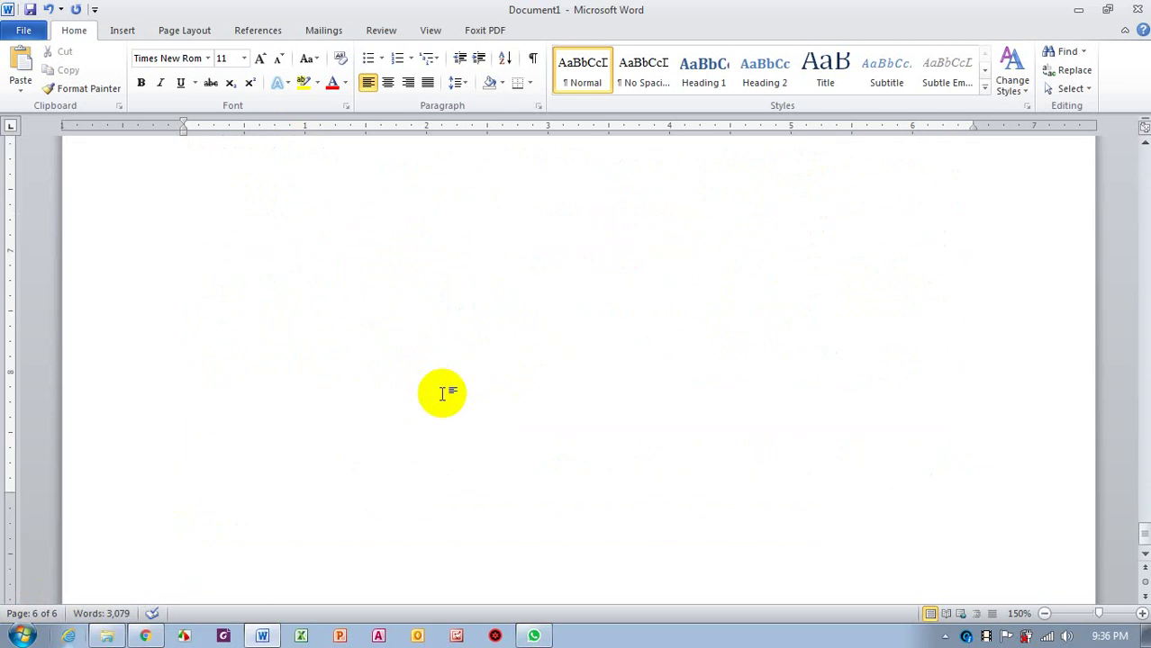
scroll(442, 393, "down", 1)
scroll(442, 394, "up", 5)
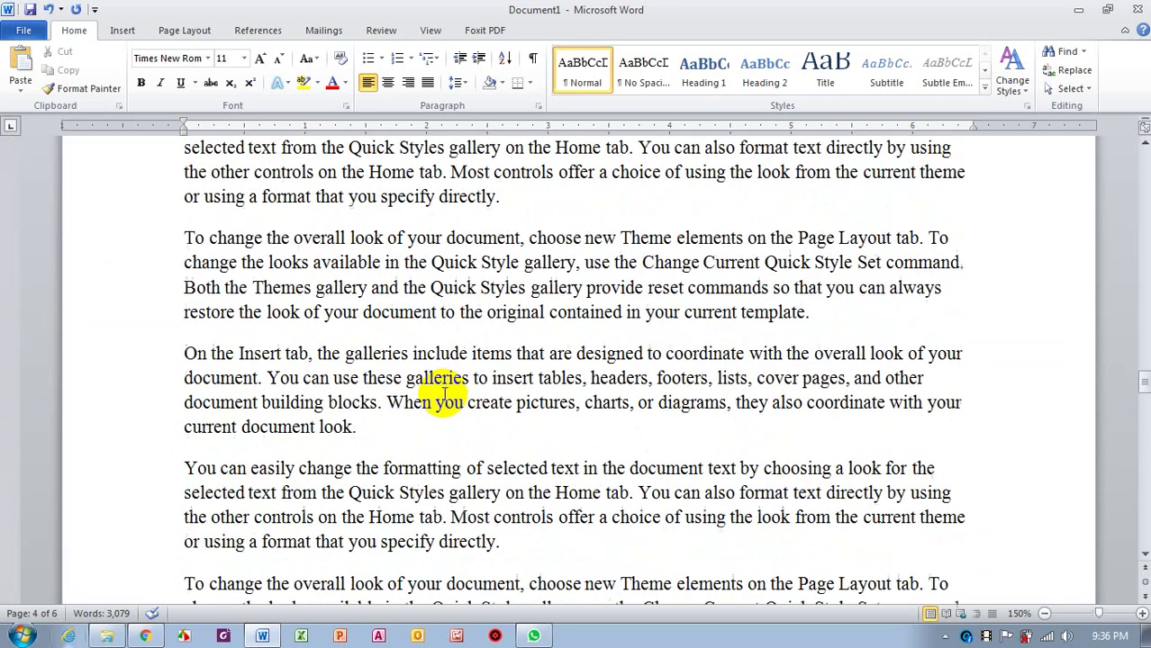
scroll(446, 387, "down", 4)
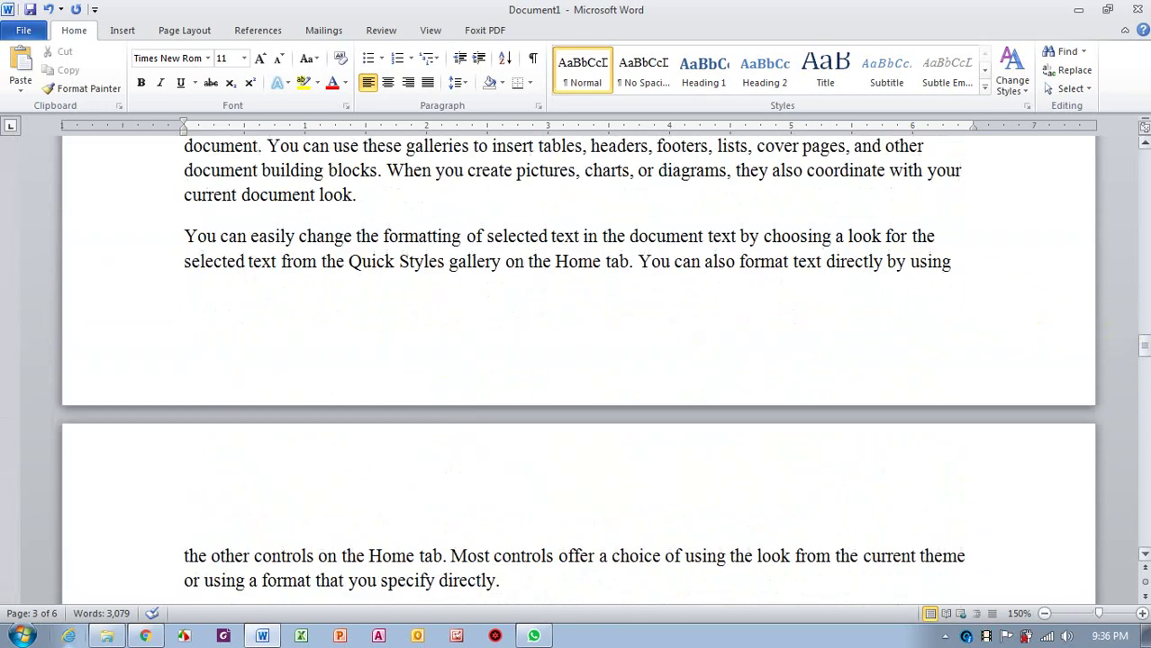
left_click_drag(1142, 342, 1142, 171)
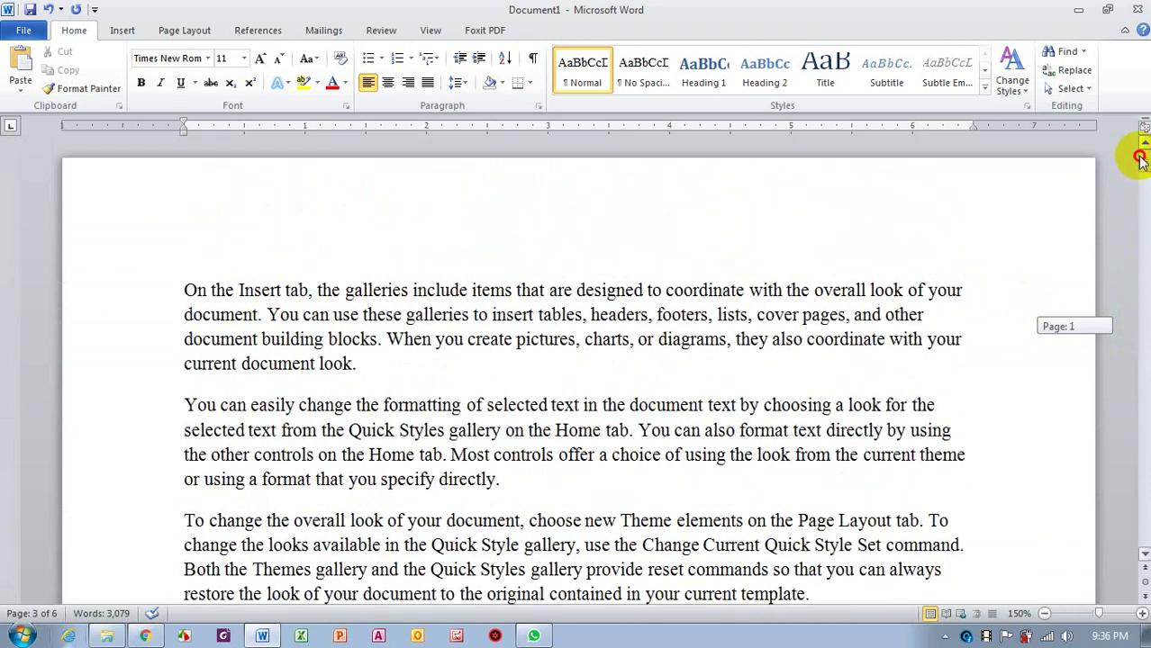
left_click_drag(1142, 171, 1142, 212)
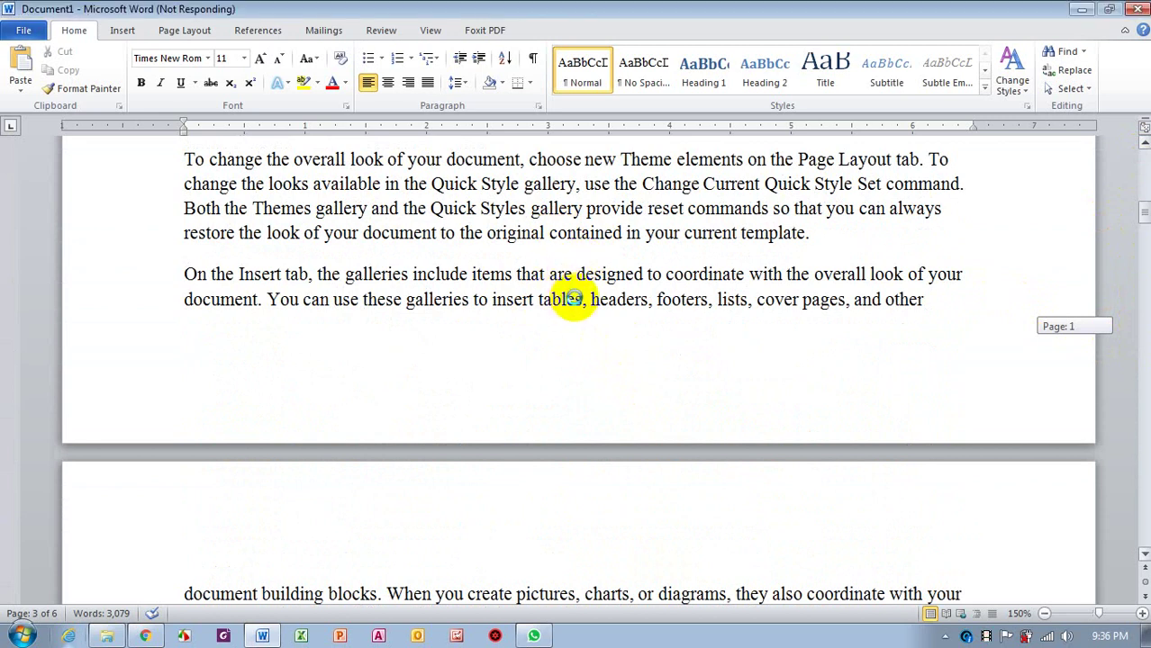
scroll(577, 288, "up", 3)
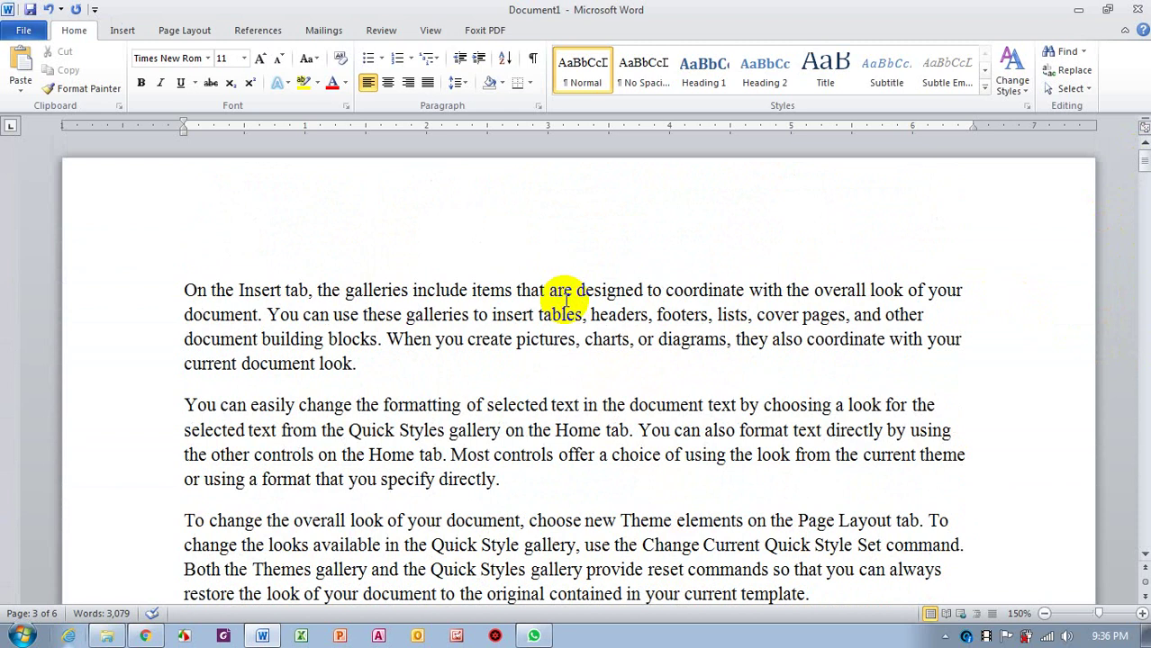
scroll(531, 311, "down", 5)
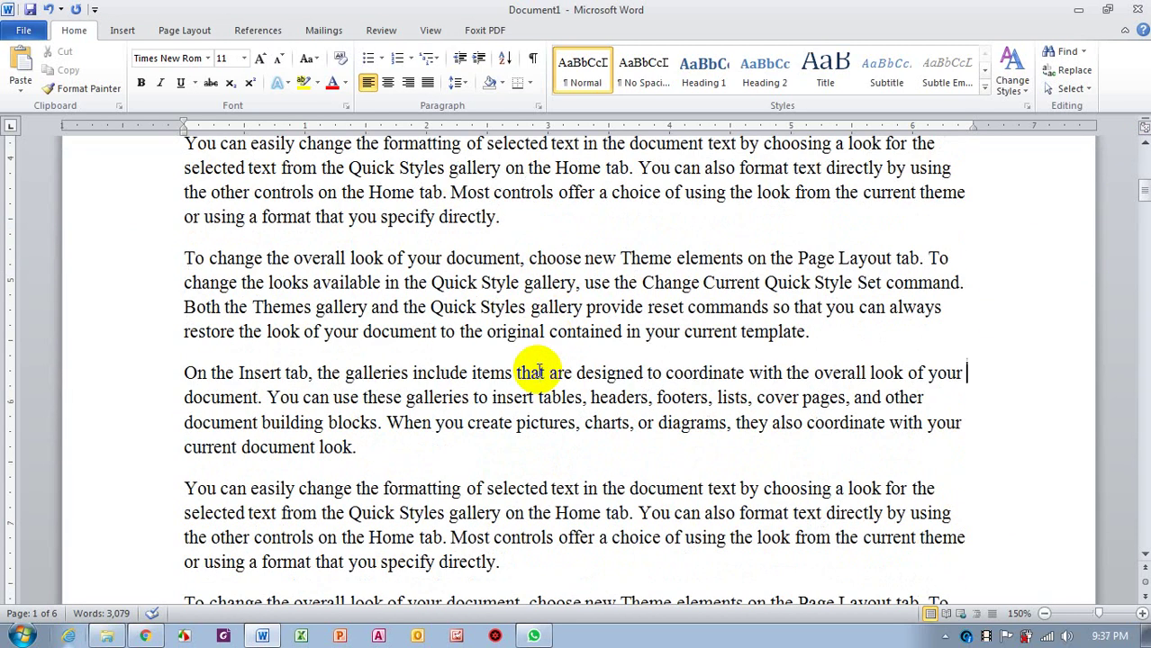
key("ctrl+End")
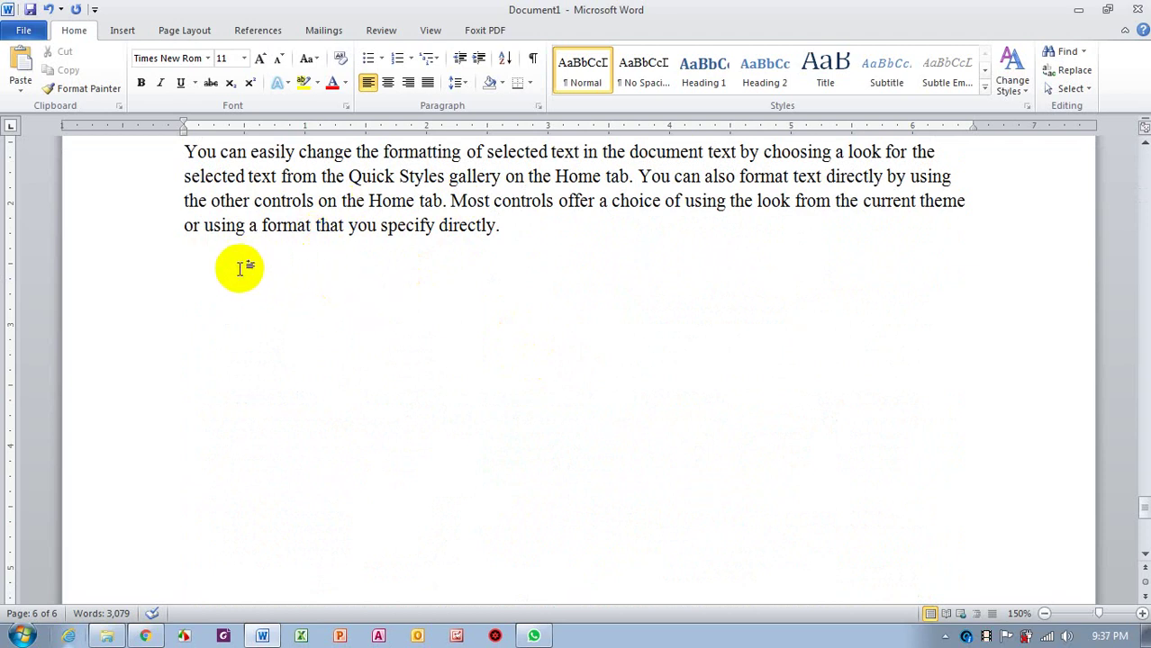
scroll(270, 277, "up", 3)
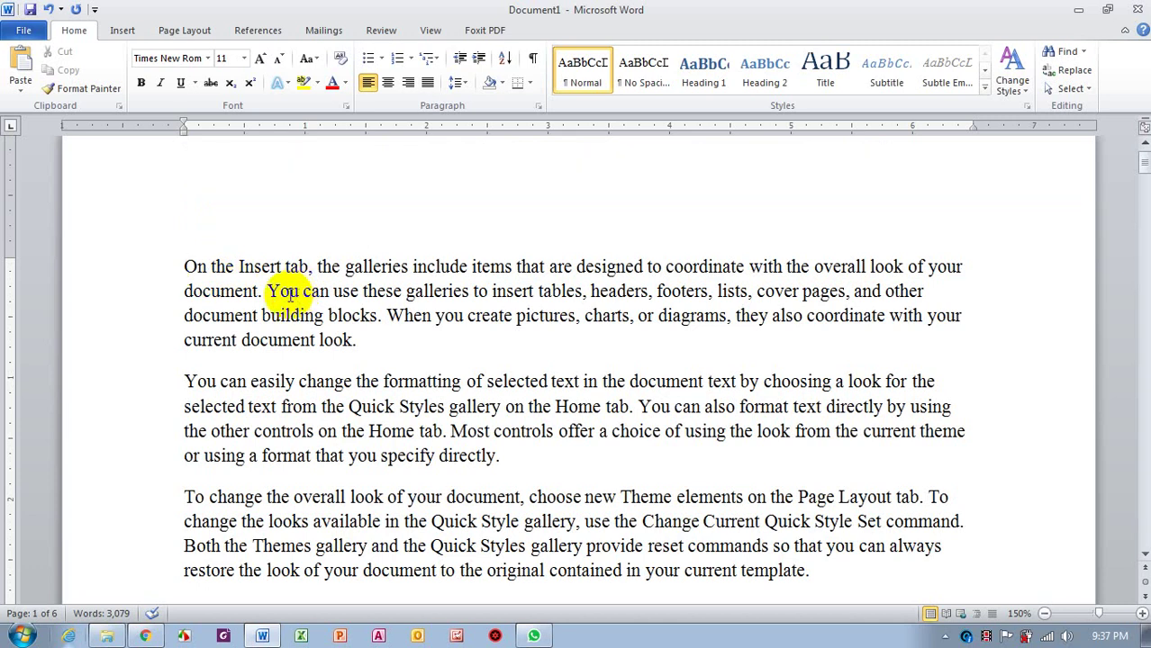
- Select the word "When" in the first paragraph and delete it
left_click(386, 343)
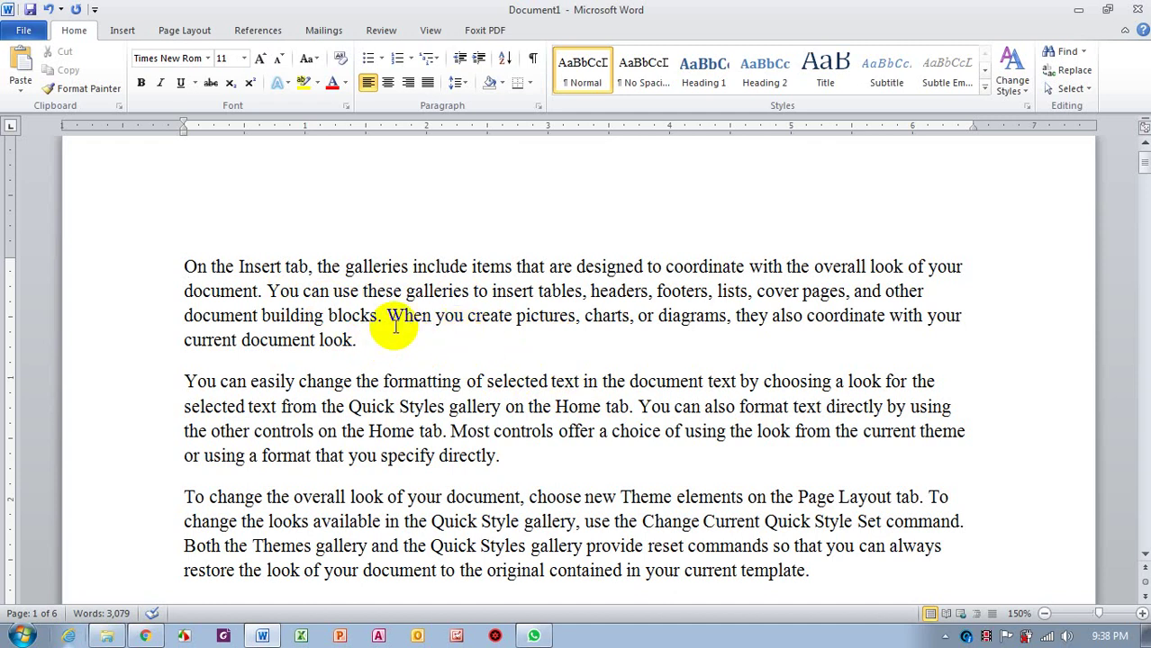
left_click(388, 316)
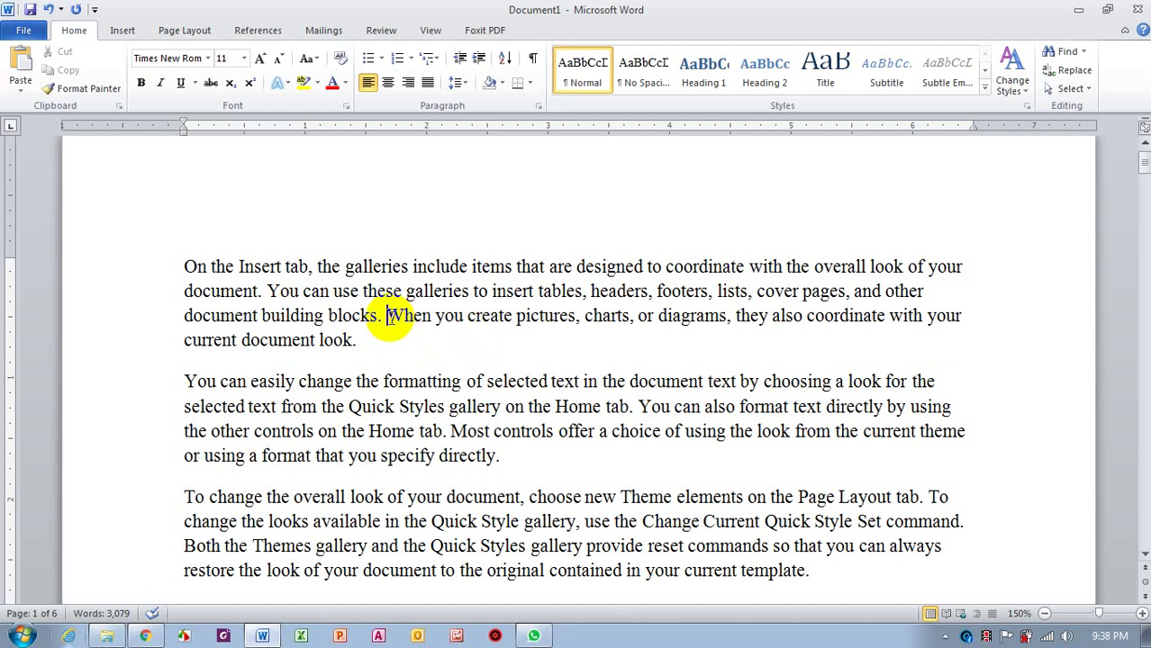
left_click_drag(389, 318, 432, 318)
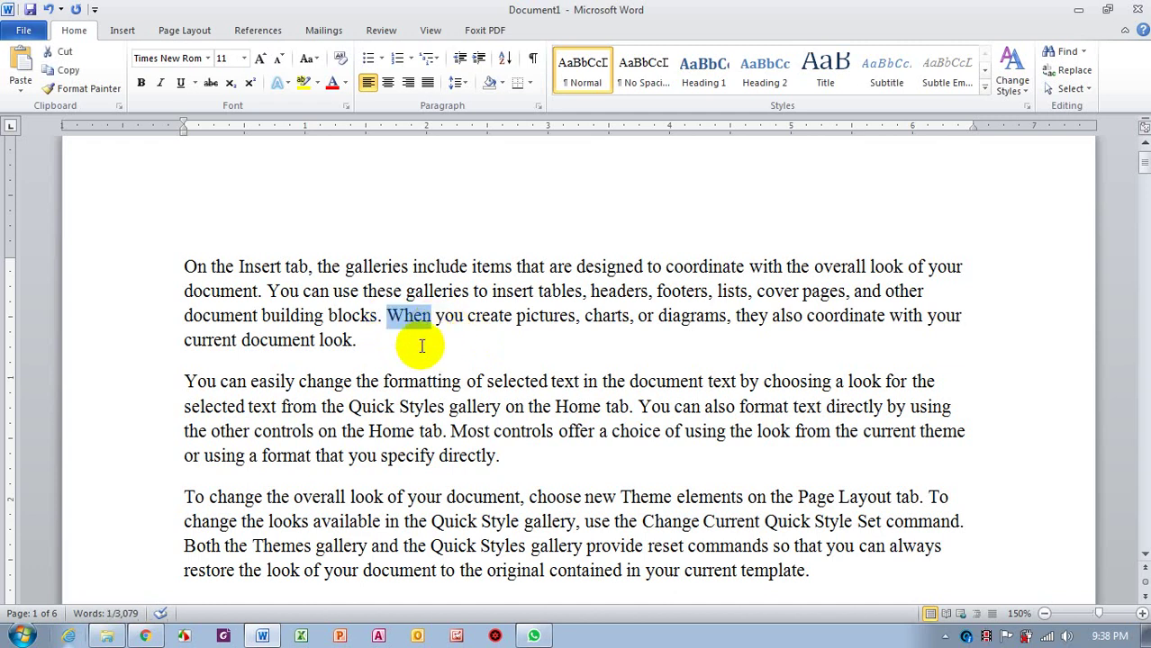
key("Delete")
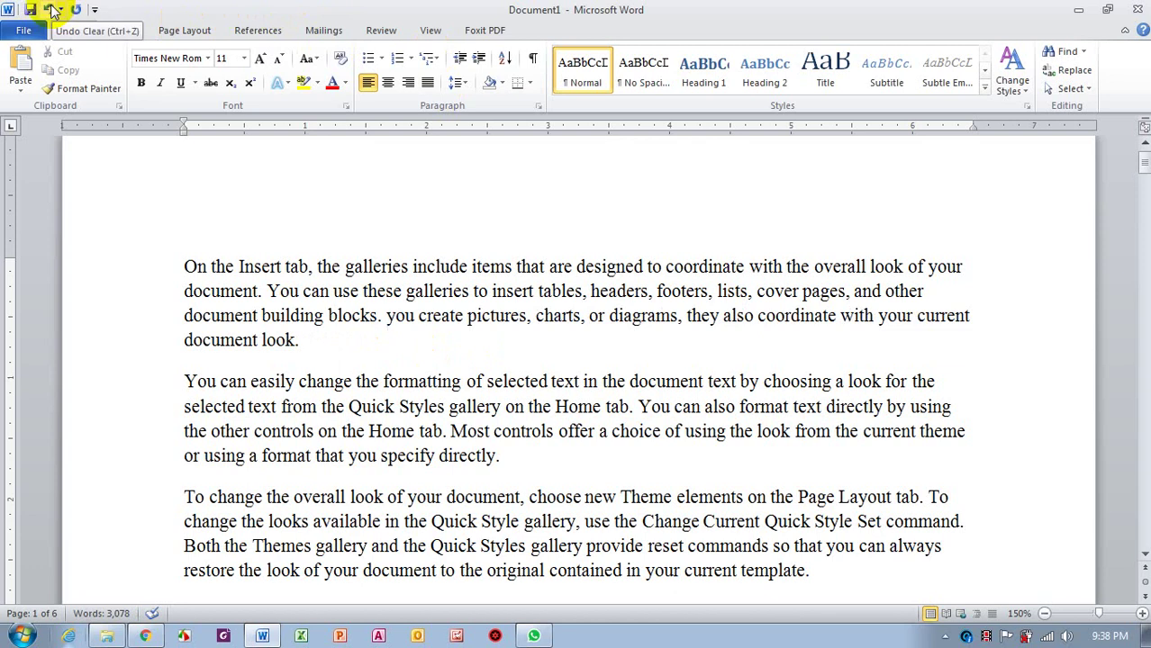
left_click(50, 9)
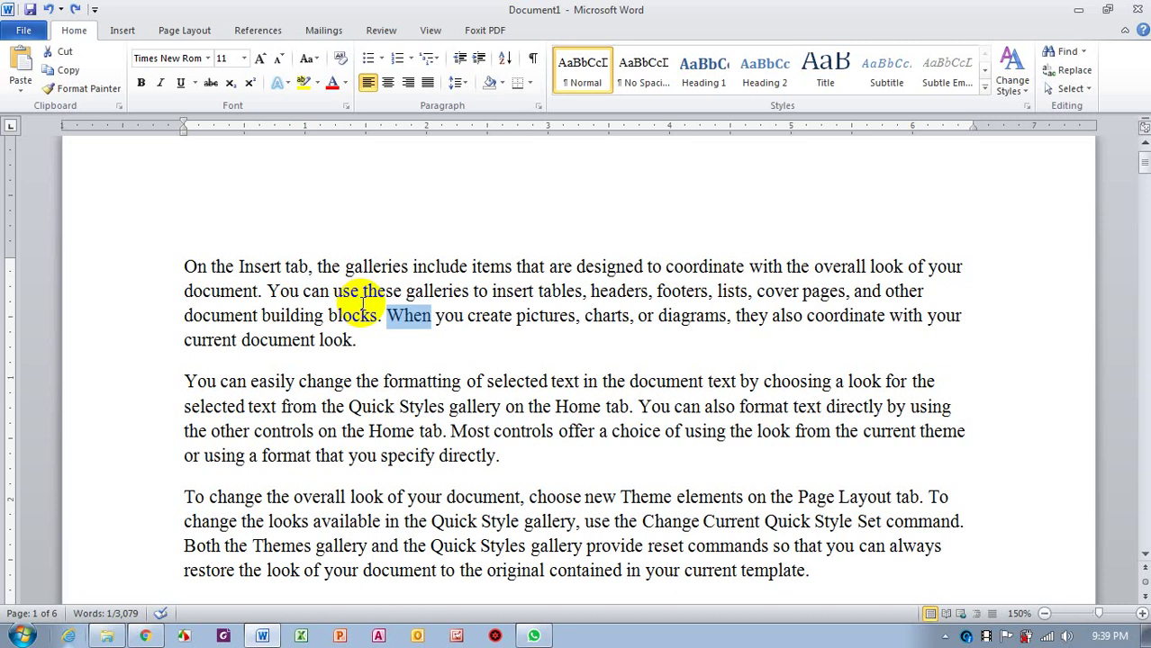
left_click(74, 10)
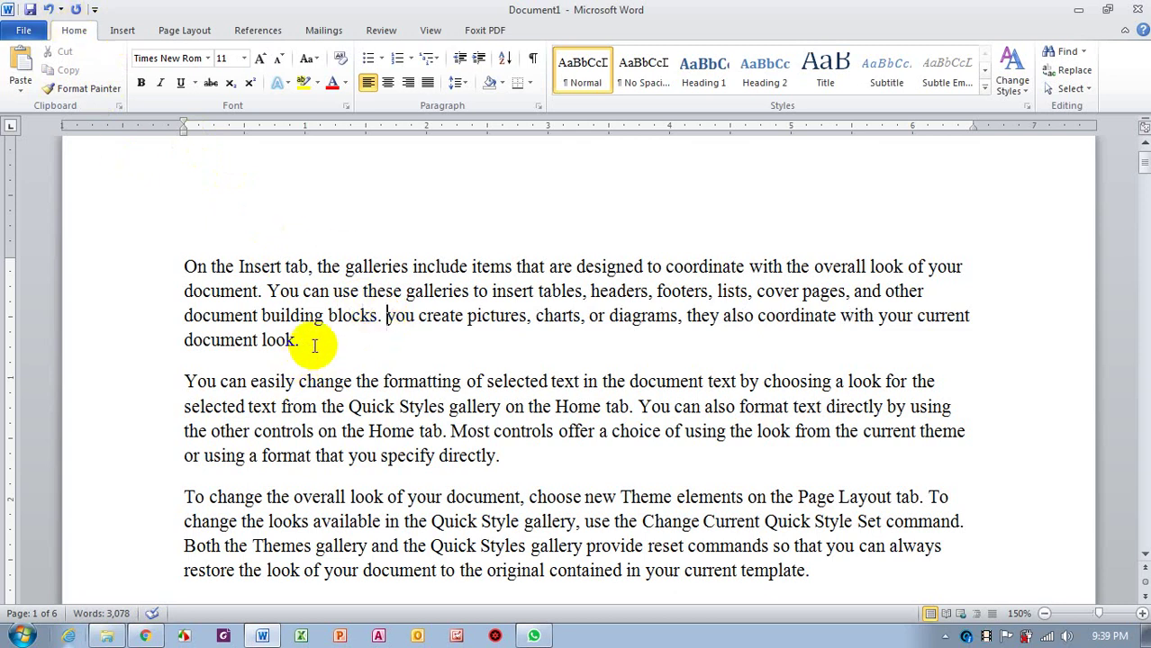
left_click(310, 341)
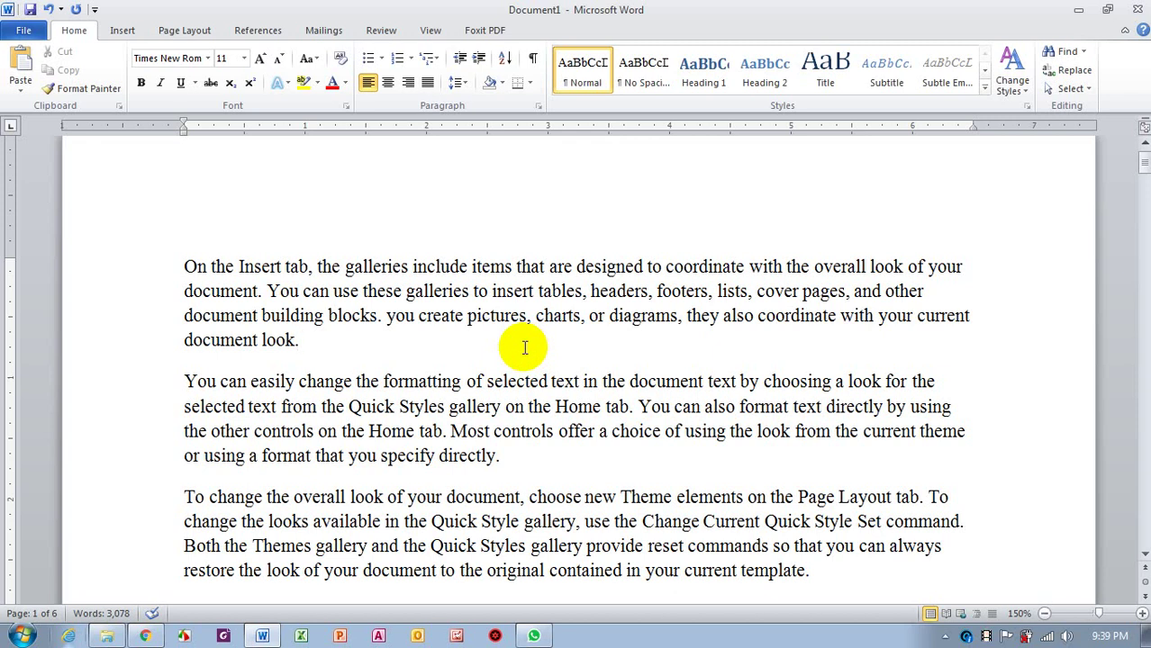
- Append "I love my India" to the first paragraph and repeat it four more times
type(" I")
type(" love my")
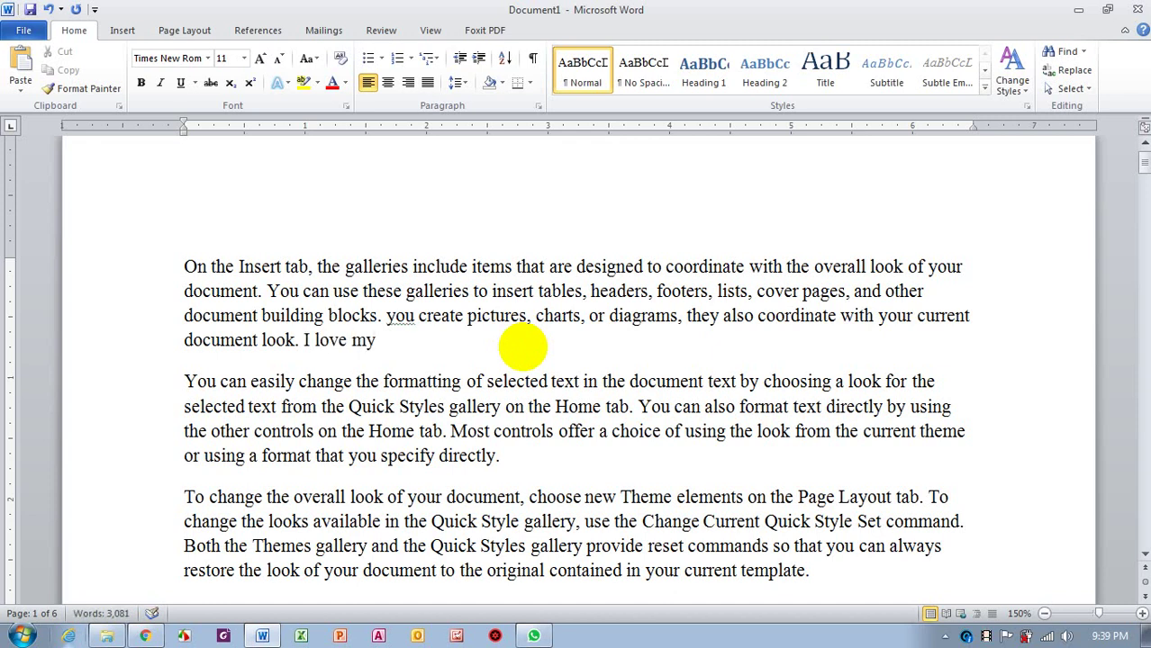
type(" India")
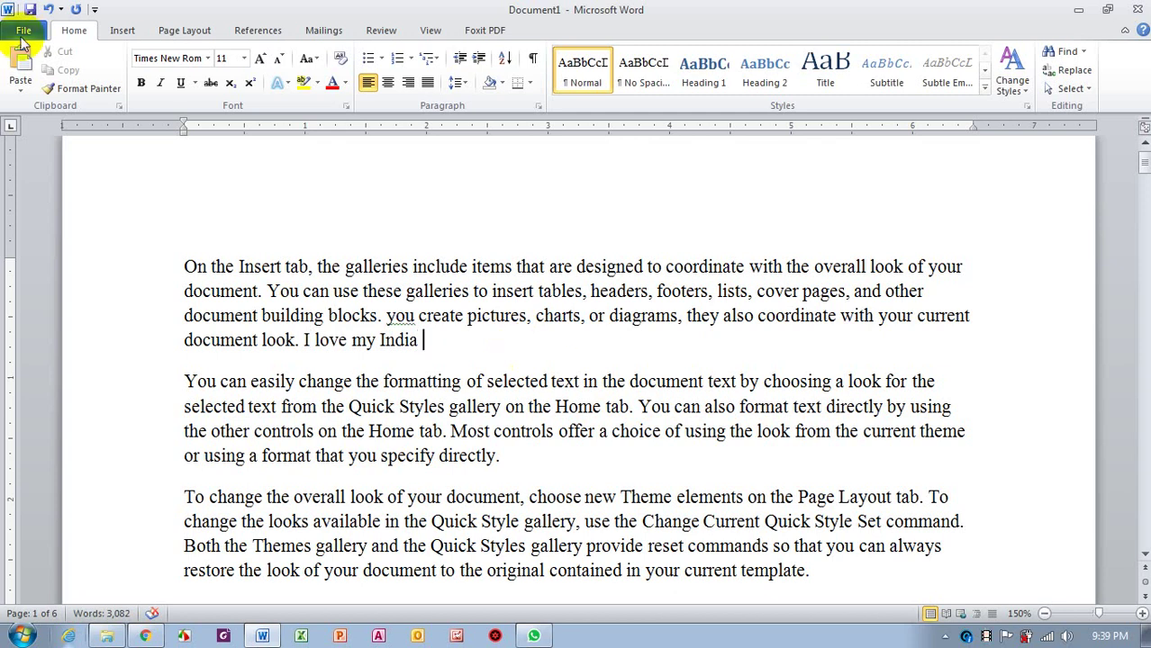
left_click(77, 11)
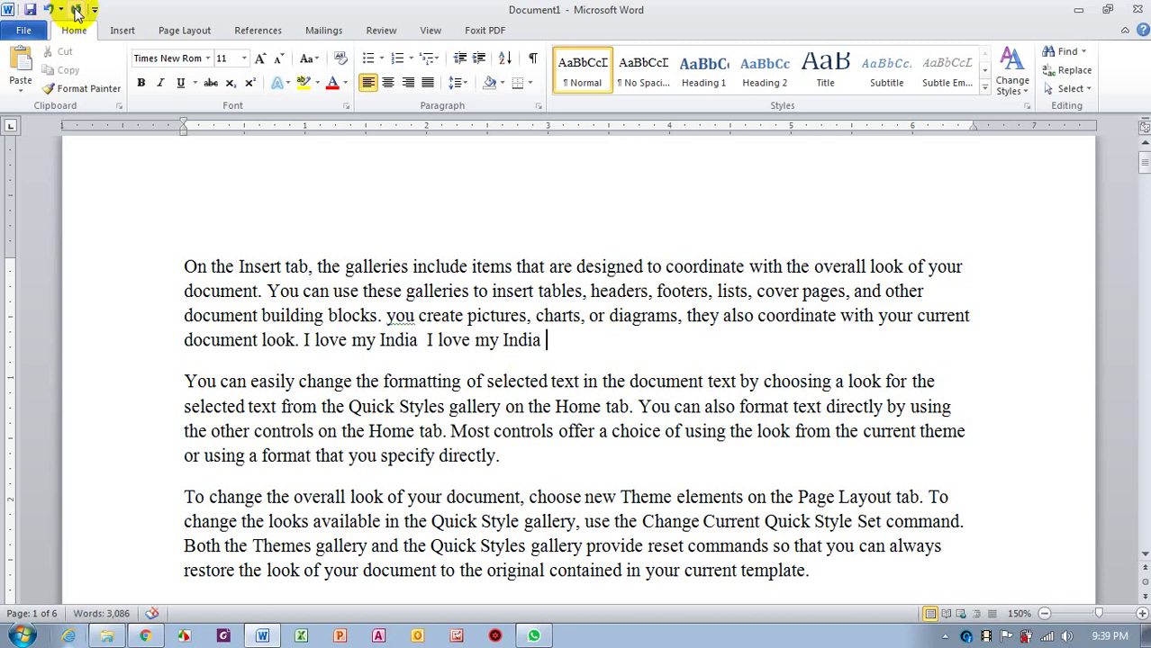
left_click(77, 11)
left_click(77, 11)
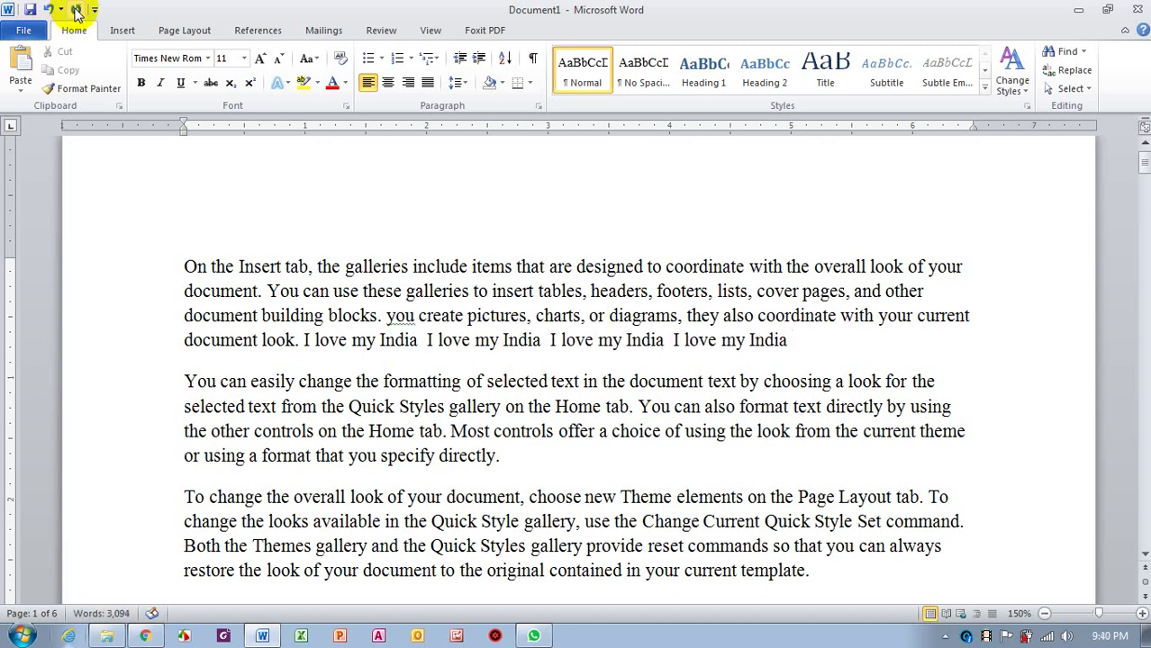
left_click(77, 11)
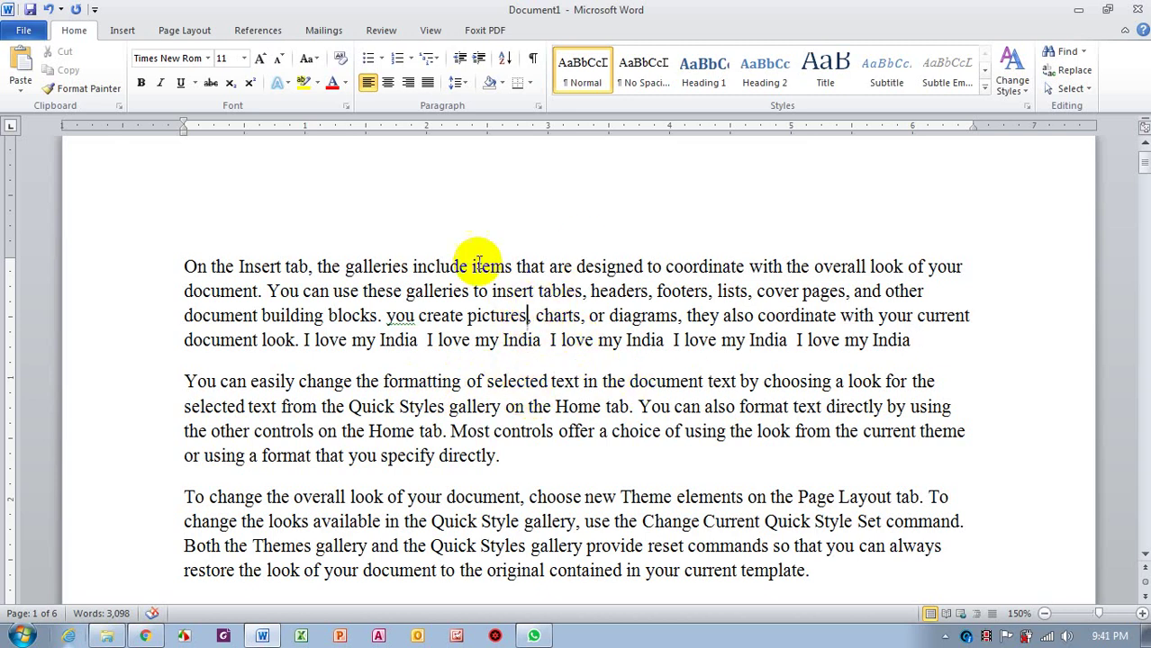
- Restore the comma after "pictures", then move the cursor with the Up, Down, Left and Right keys
left_click(528, 315)
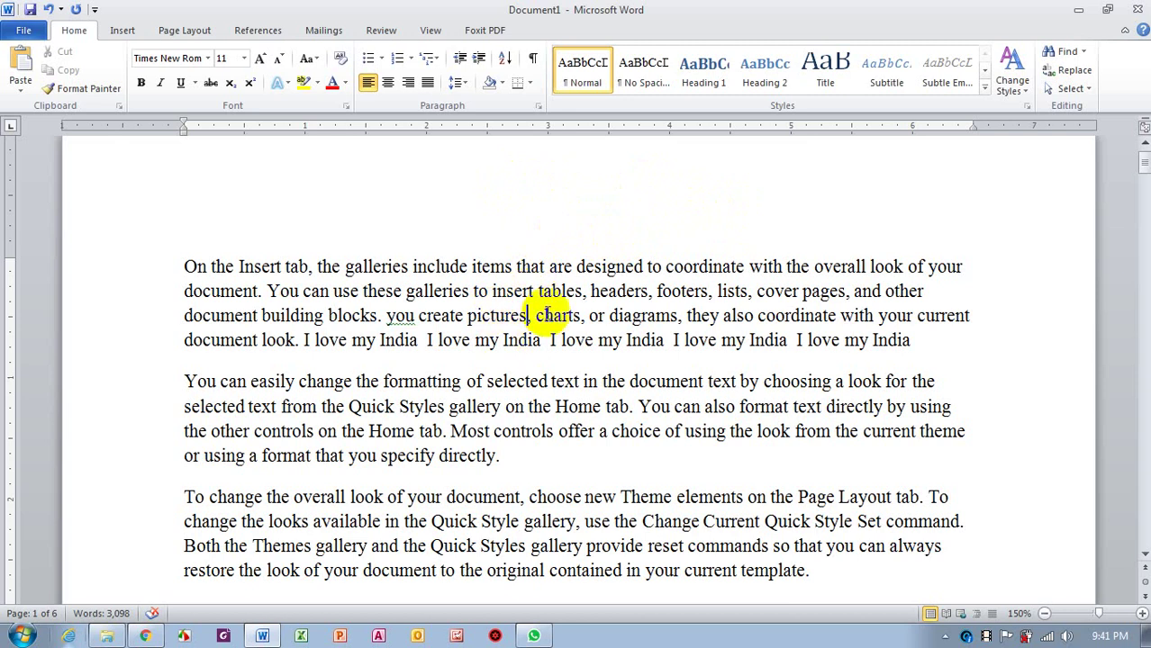
type(",")
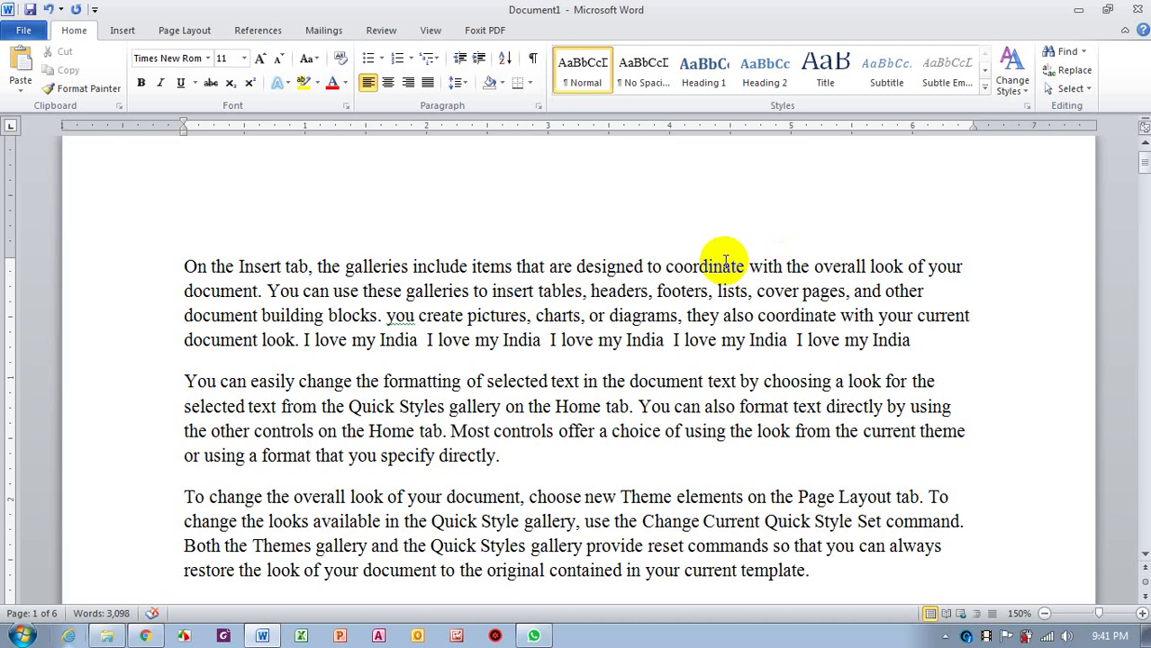
key("Up")
key("Down")
key("Down")
key("Down")
key("Down")
key("Down")
key("Down")
key("Down")
key("Down")
key("Down")
key("Up")
key("Up")
key("Up")
key("Up")
key("Up")
key("Up")
key("Left")
key("Left")
key("Left")
key("Left")
key("Left")
key("Left")
key("Left")
key("Left")
key("Left")
key("Left")
key("Left")
key("Left")
key("Left")
key("Right")
key("Right")
key("Right")
key("Right")
key("Right")
key("Right")
key("Right")
key("Right")
key("Right")
key("Right")
key("Right")
key("Right")
key("Right")
key("Right")
key("Right")
key("Right")
key("Right")
key("Right")
key("Right")
key("Right")
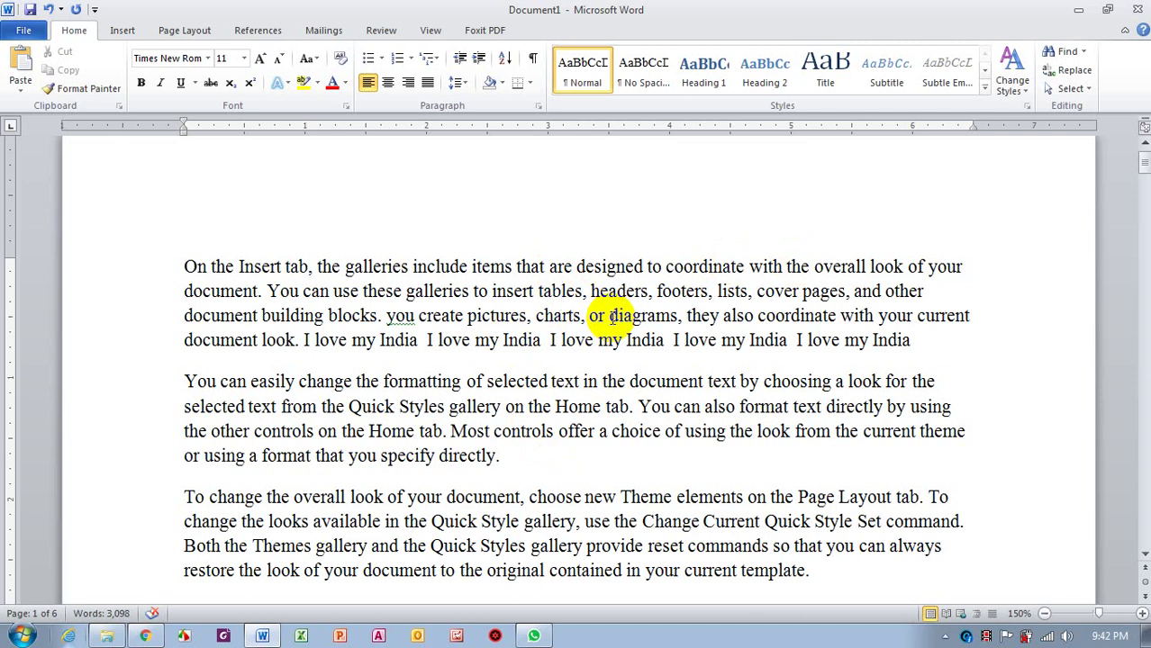
key("ctrl+Left")
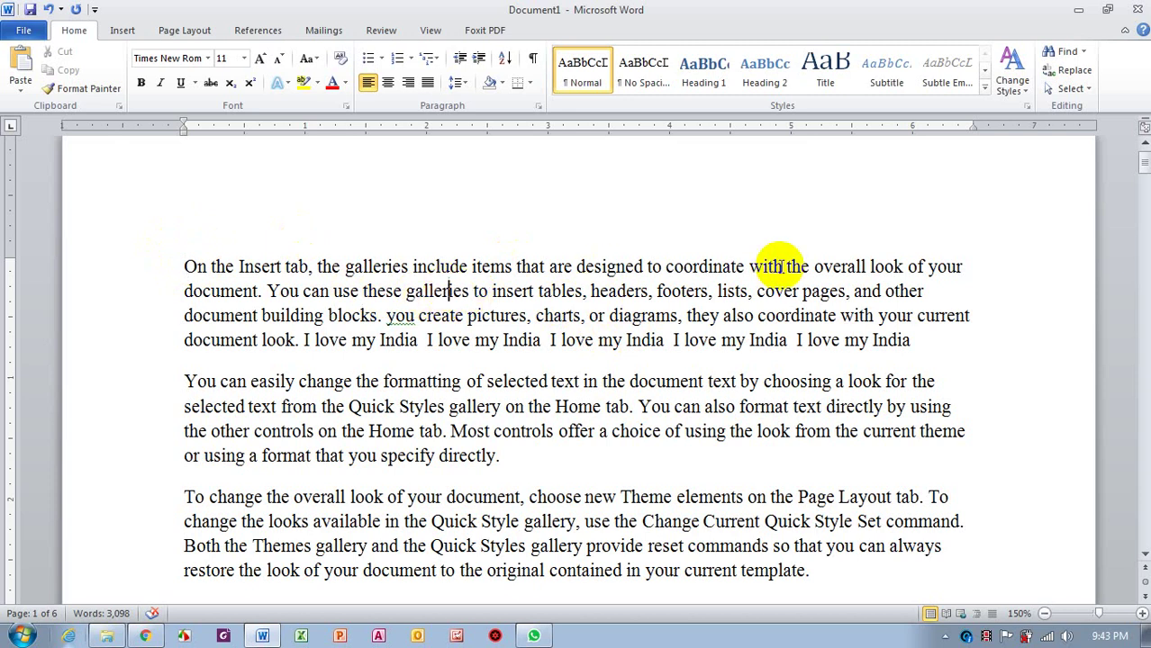
key("ctrl+Down")
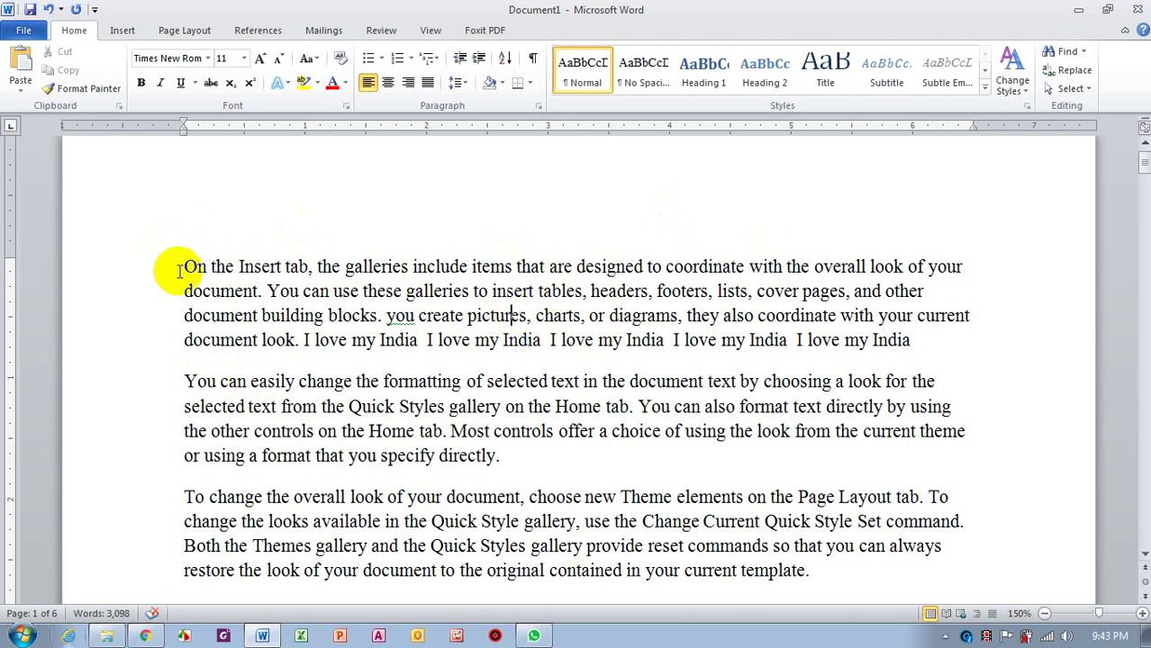
left_click(510, 316)
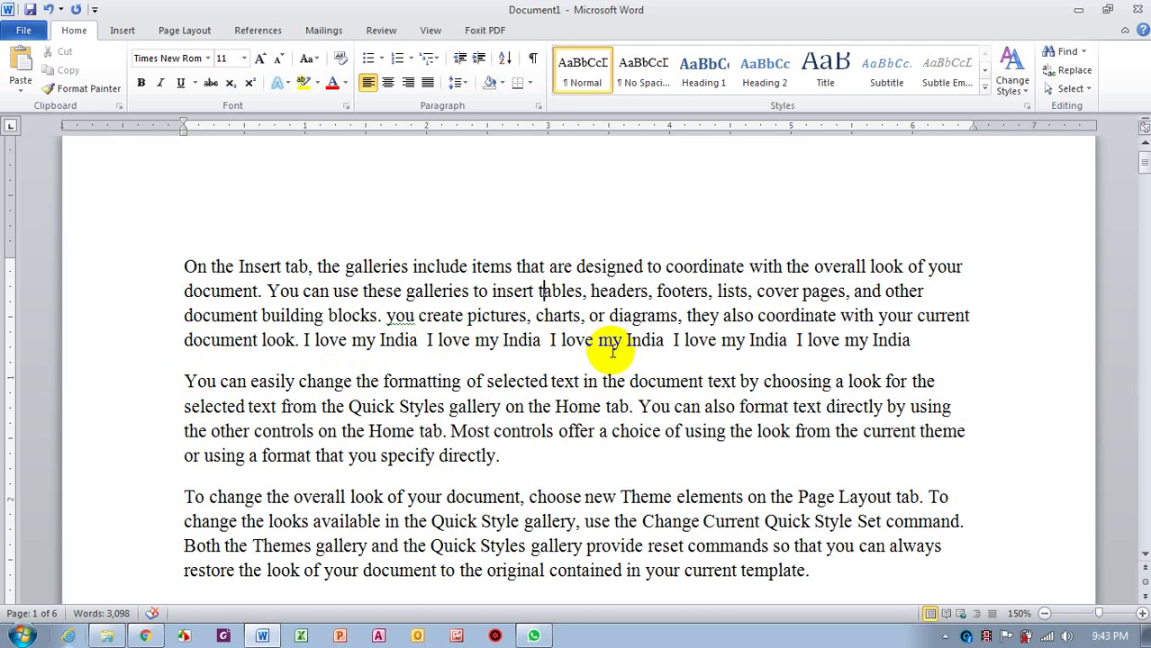
key("Home")
key("End")
key("Home")
key("End")
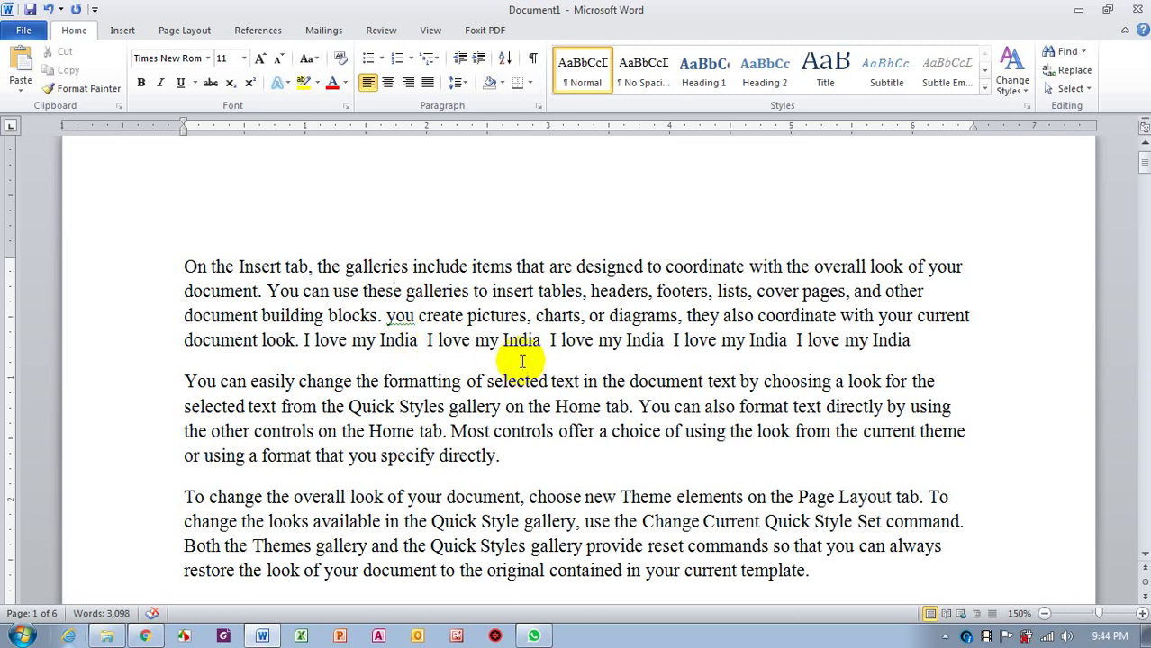
left_click(346, 267)
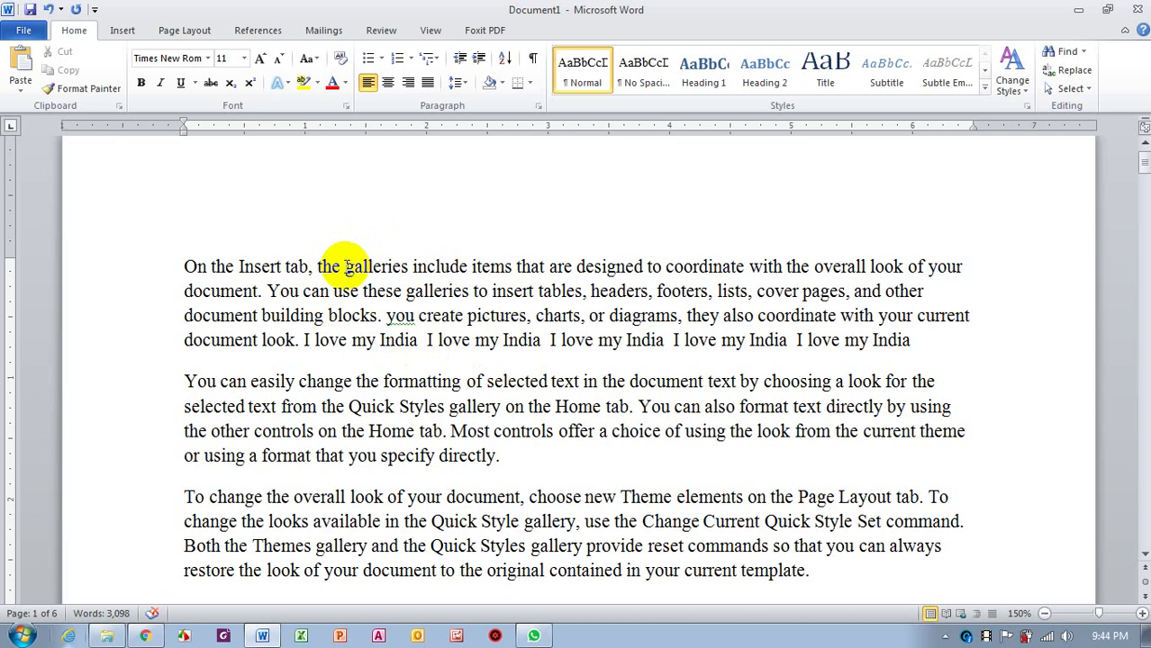
left_click(346, 267)
mouse_move(345, 267)
left_mouse_down()
mouse_move(379, 293)
mouse_move(488, 320)
left_mouse_up()
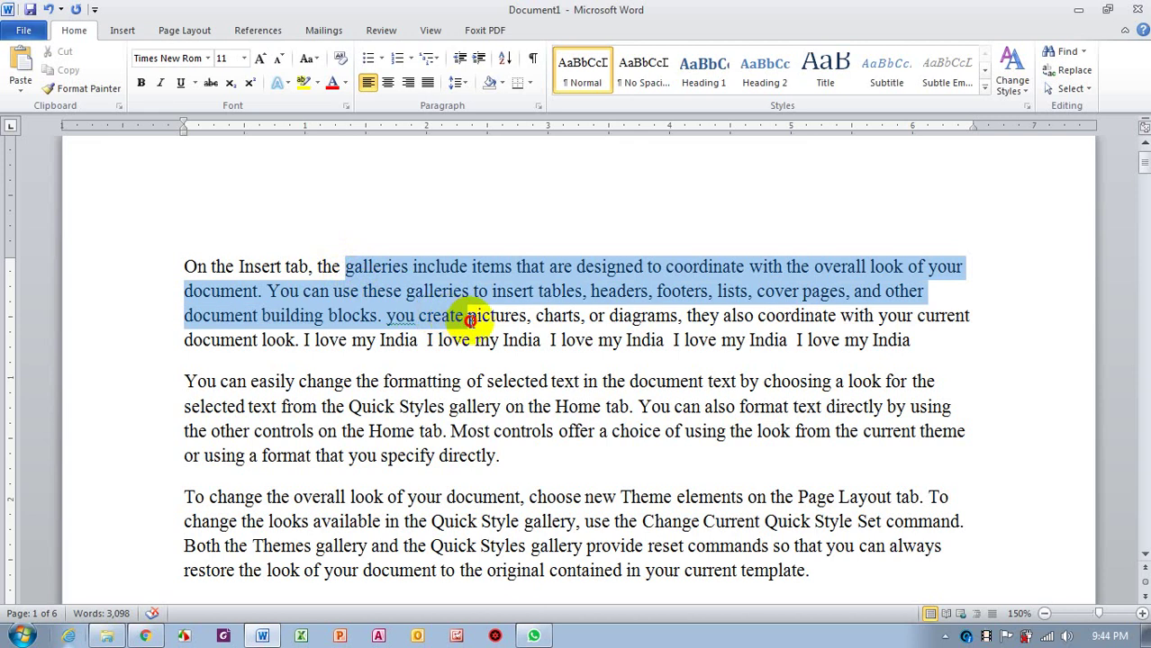
left_click_drag(488, 319, 524, 323)
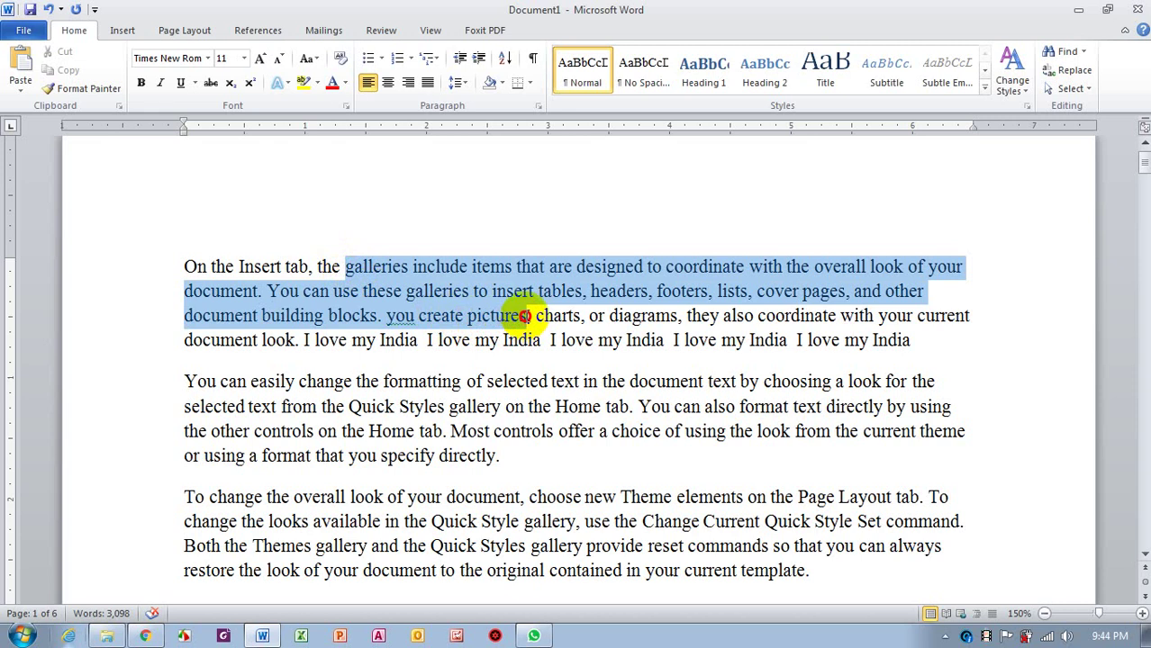
left_click_drag(524, 317, 526, 316)
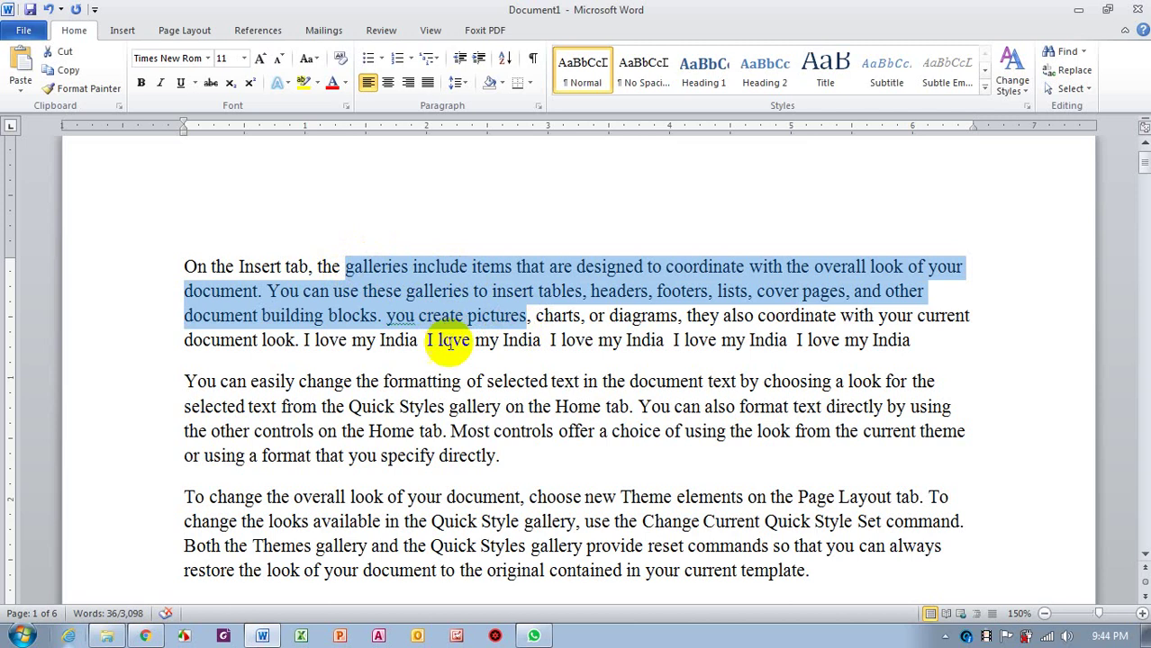
left_click(460, 406)
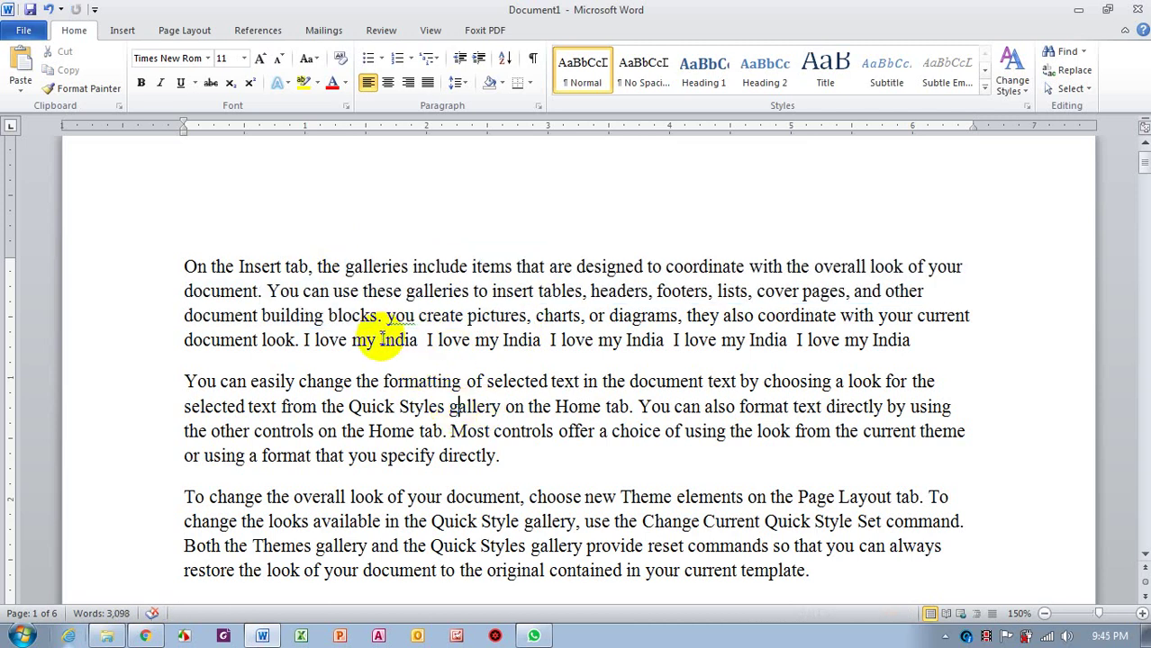
left_click(382, 339)
left_click_drag(380, 339, 548, 383)
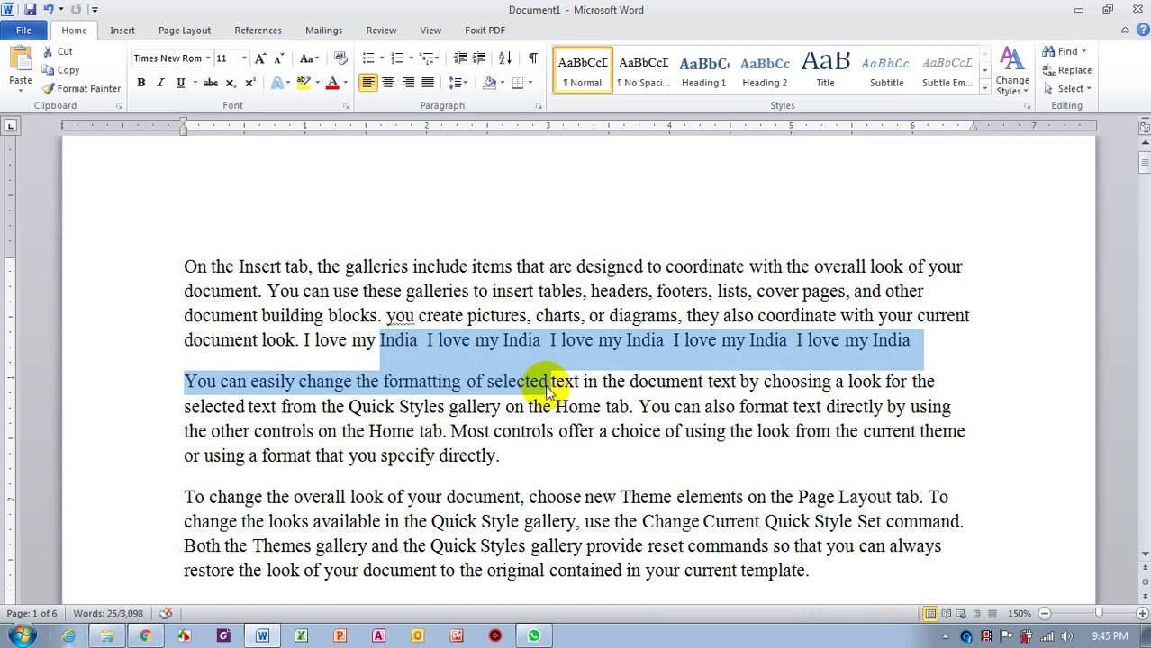
left_click(484, 412)
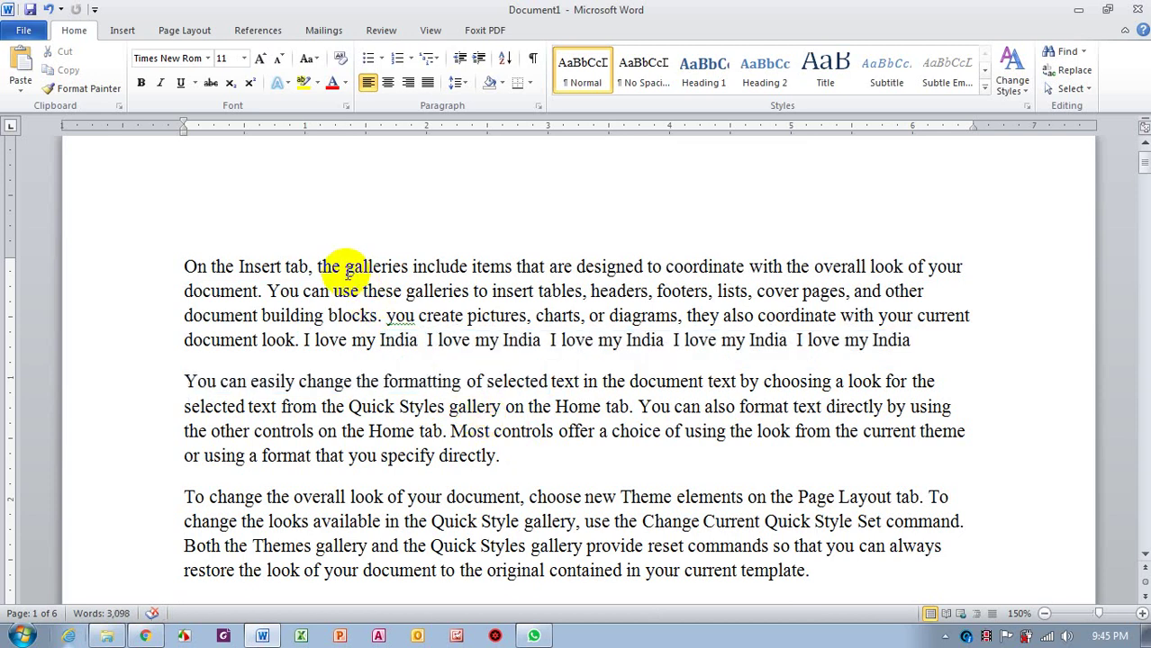
mouse_move(346, 266)
left_mouse_down()
mouse_move(375, 291)
mouse_move(467, 467)
mouse_move(473, 317)
left_mouse_up()
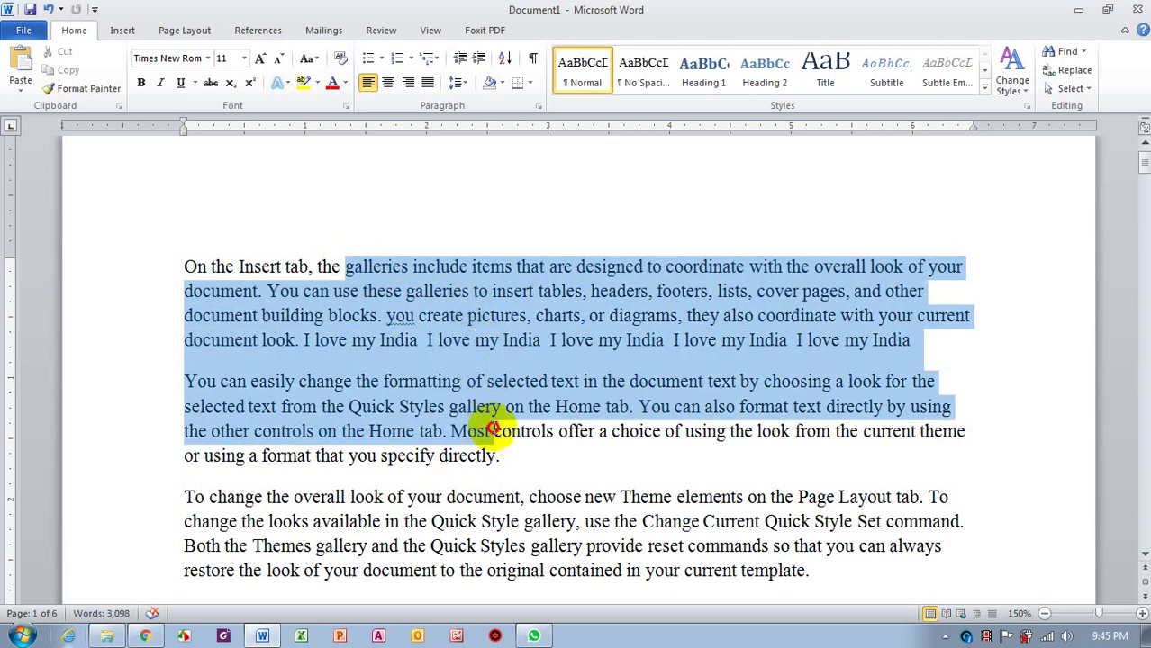
mouse_move(473, 317)
left_mouse_down()
mouse_move(510, 498)
mouse_move(503, 298)
mouse_move(472, 299)
left_mouse_up()
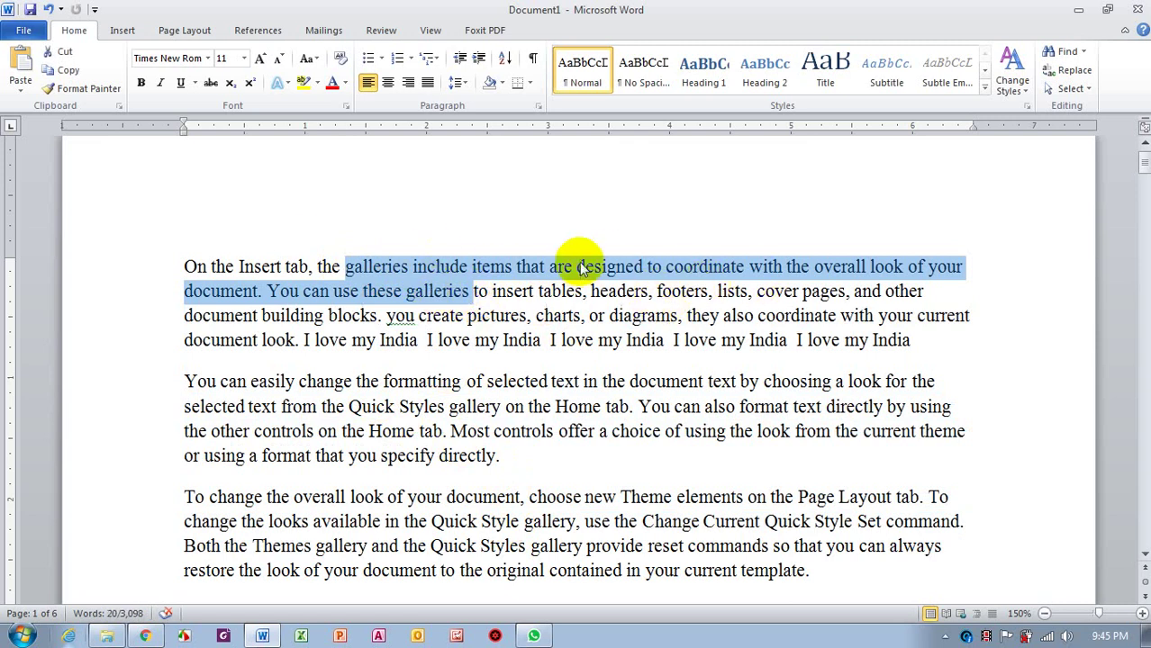
left_click(636, 291)
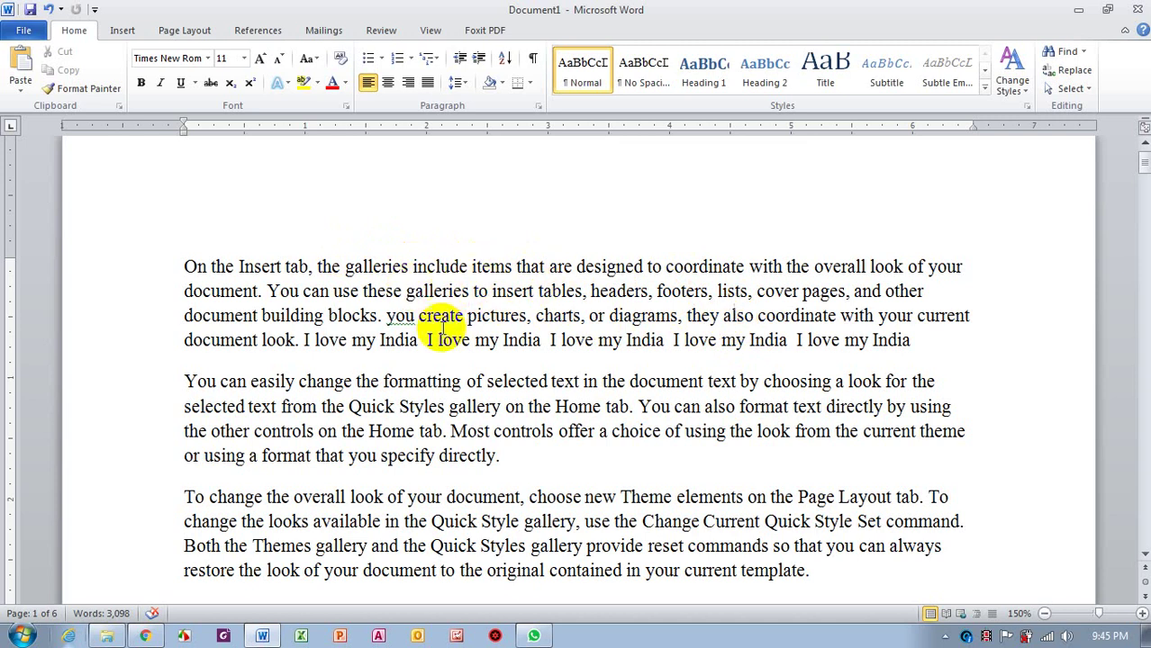
left_click_drag(412, 267, 468, 267)
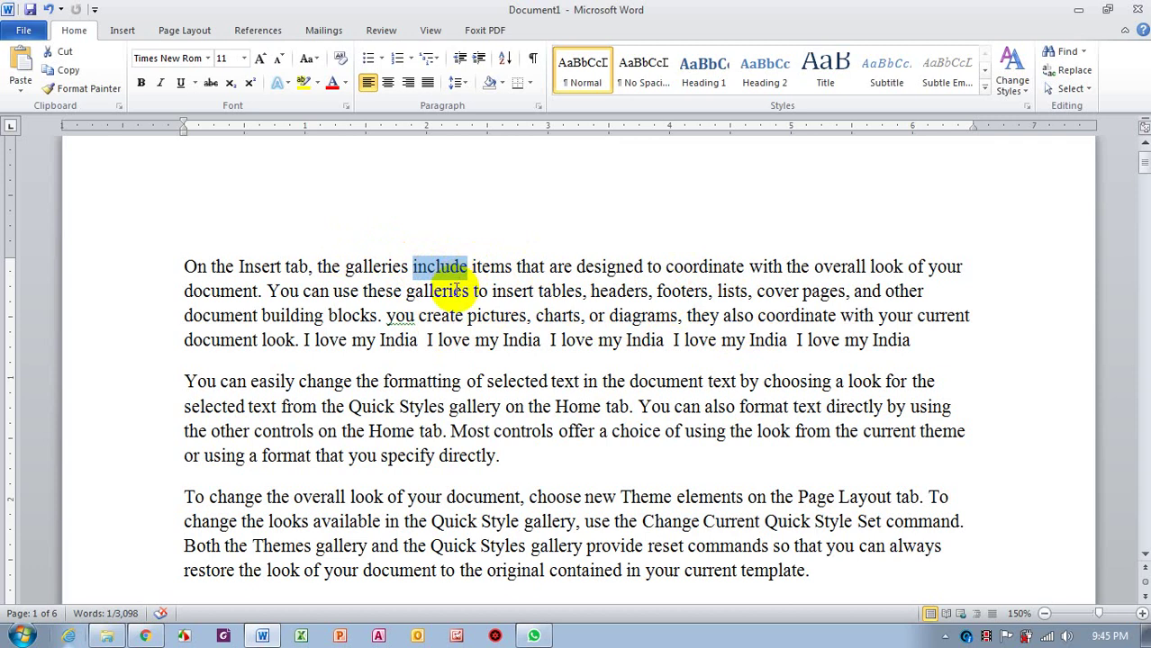
left_click(456, 301)
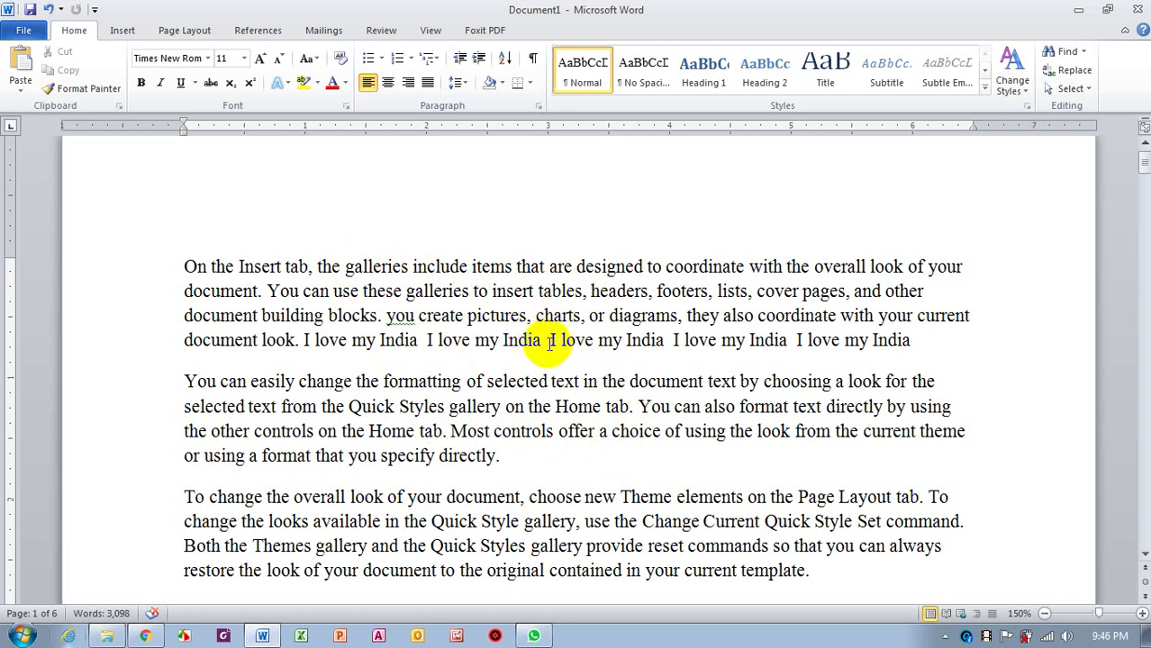
left_click(535, 291)
left_click_drag(536, 291, 572, 292)
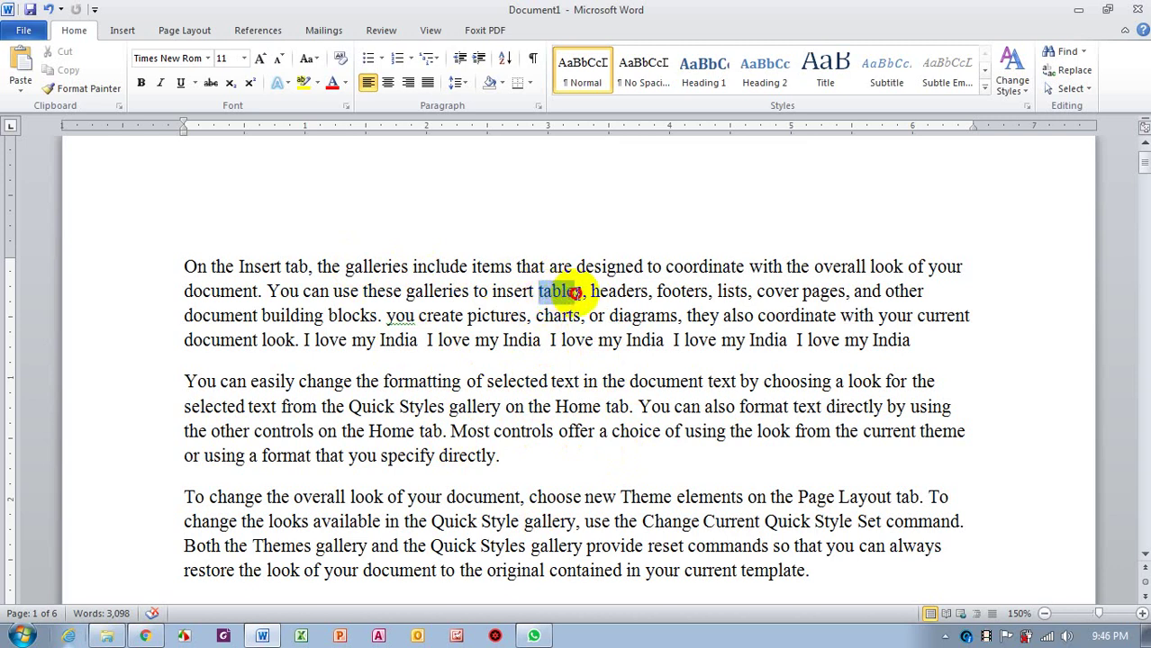
left_click_drag(573, 292, 578, 292)
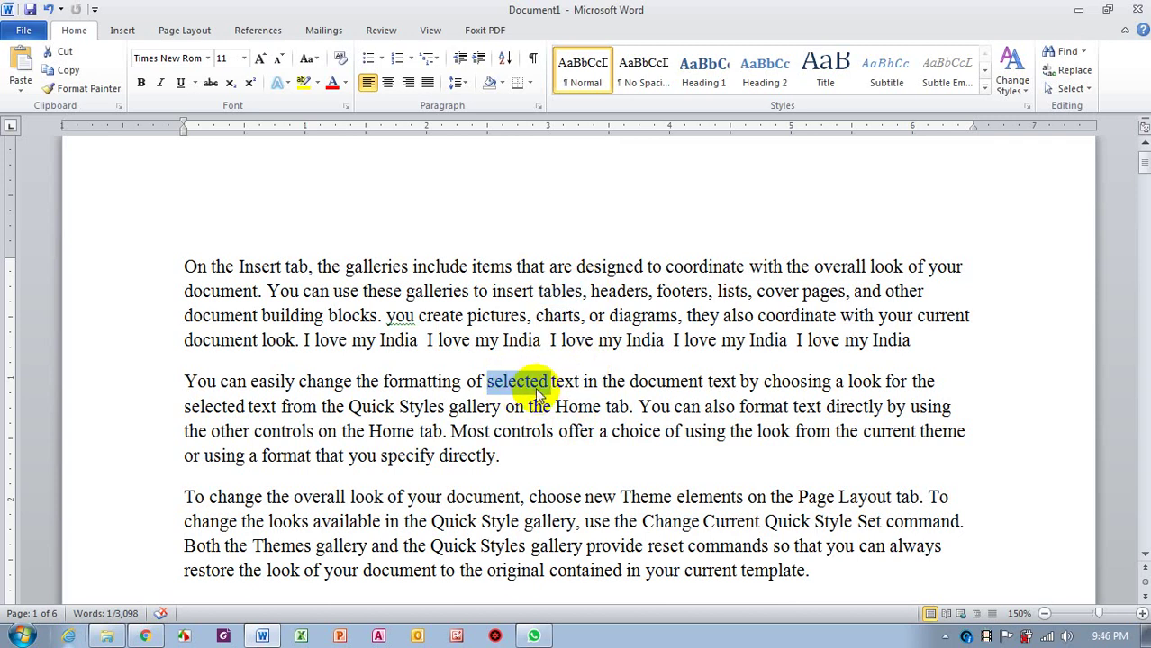
double_click(656, 382)
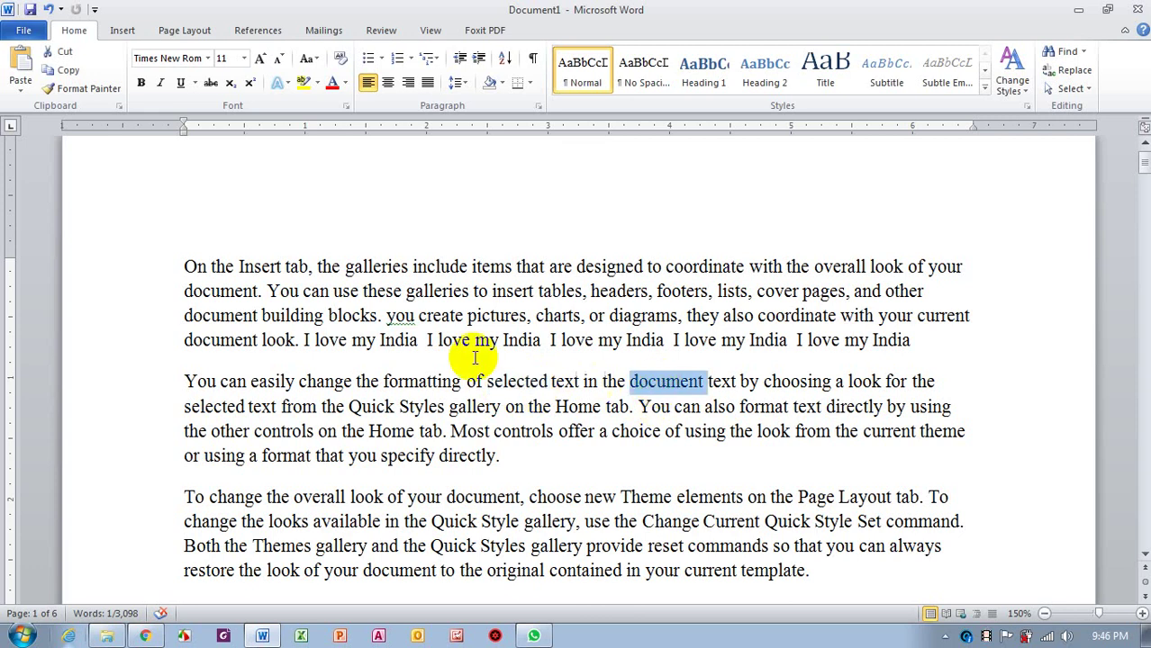
double_click(399, 340)
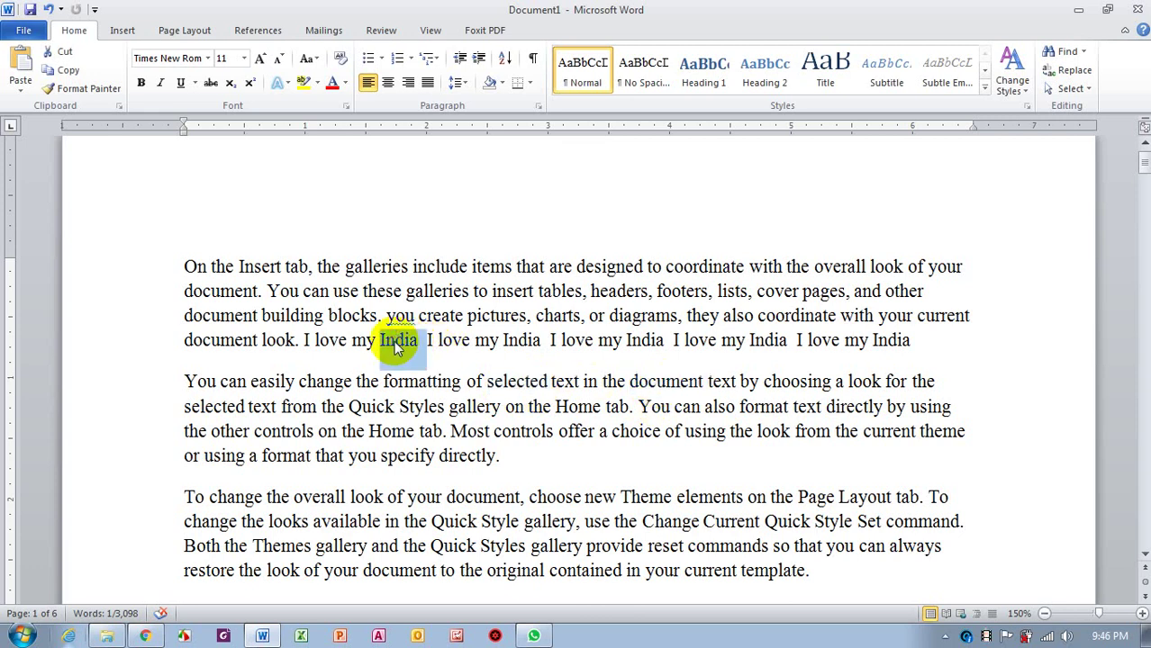
double_click(525, 343)
left_click(776, 316)
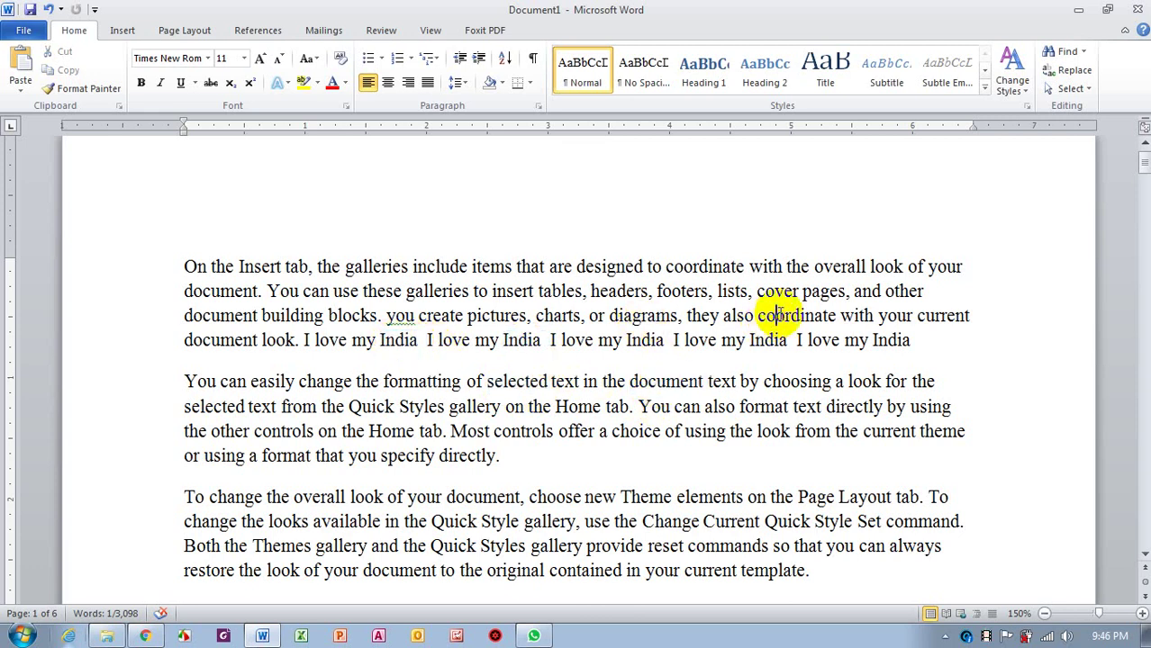
double_click(776, 315)
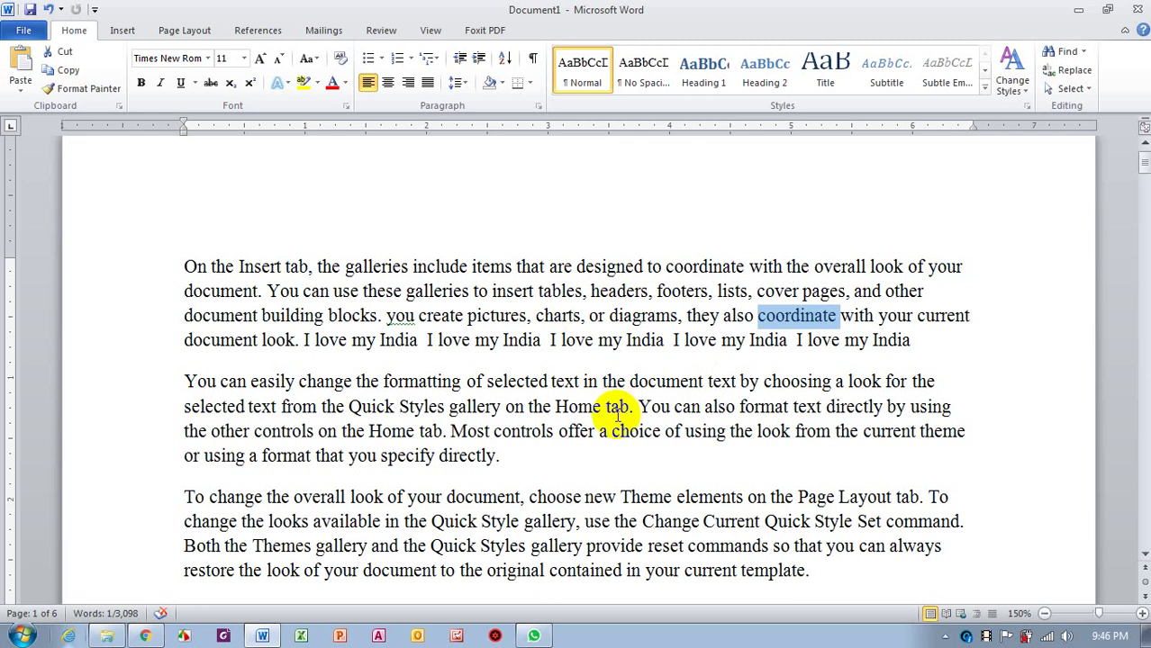
left_click(622, 410)
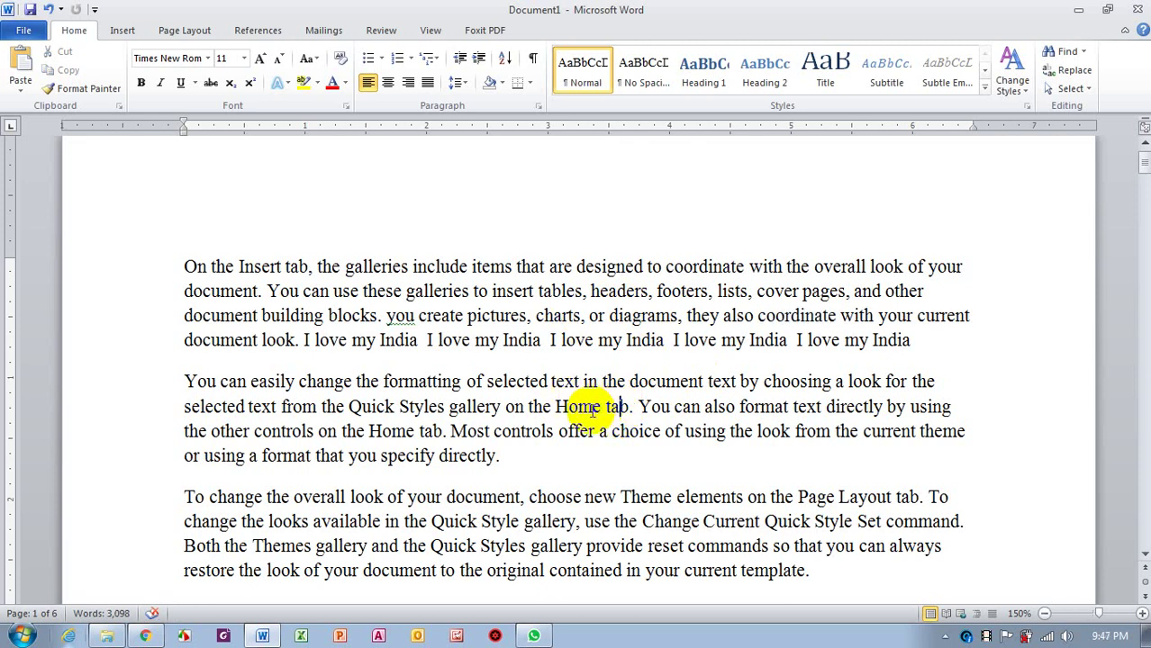
- Select the first, second and third paragraphs in turn by triple-clicking, then deselect
triple_click(590, 409)
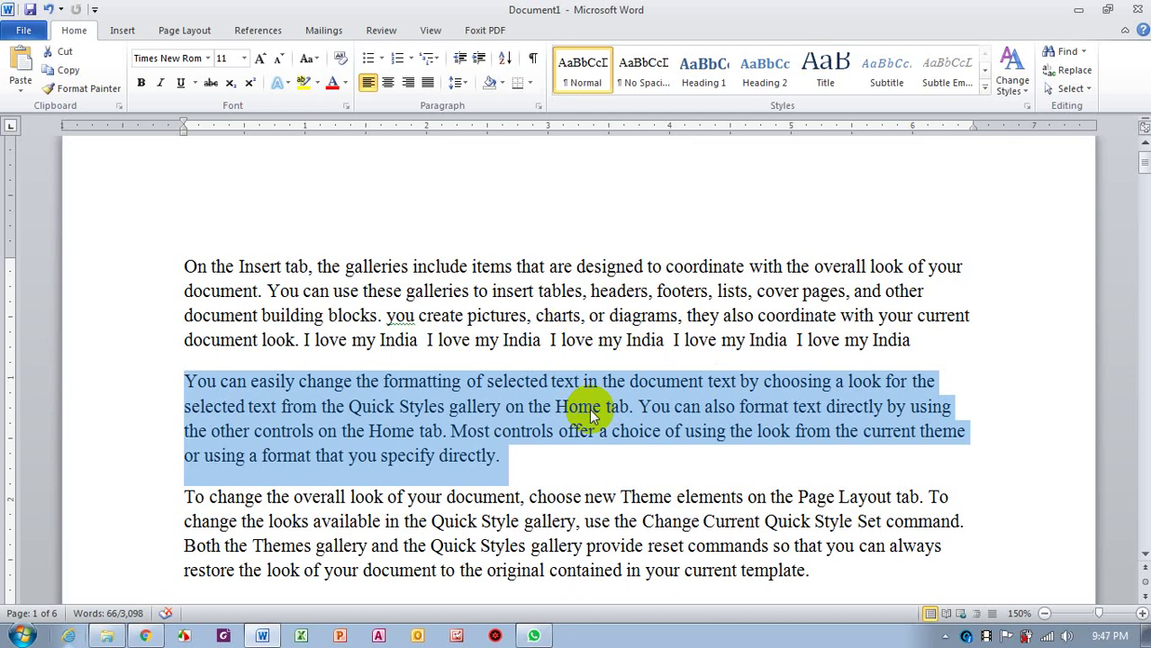
triple_click(620, 291)
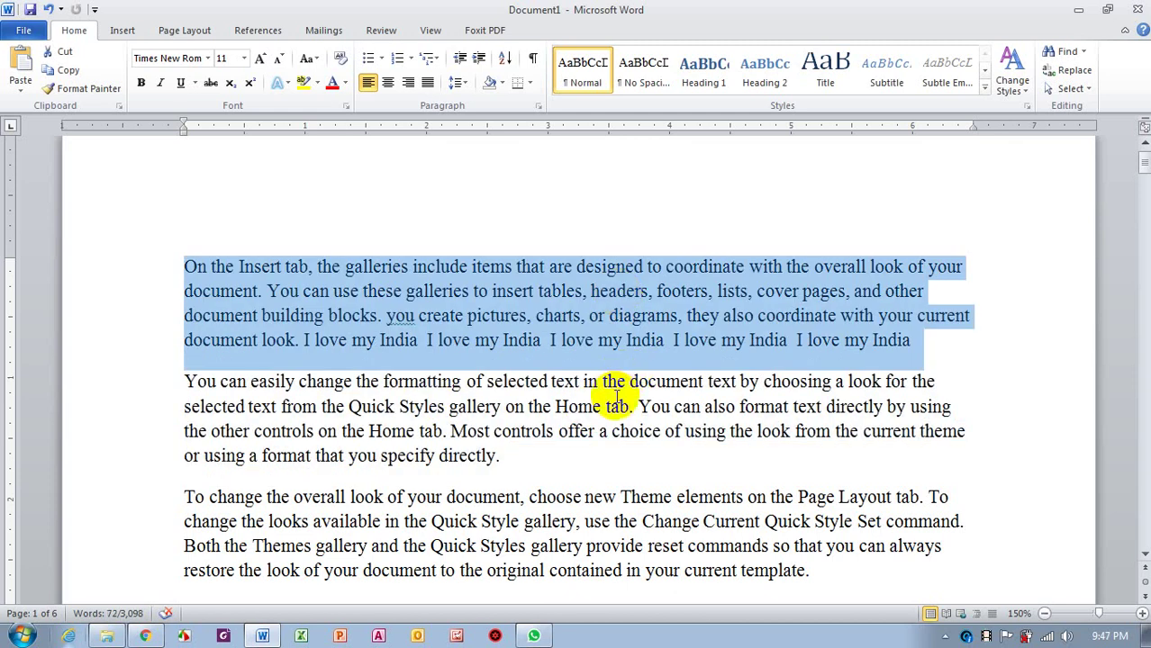
triple_click(577, 407)
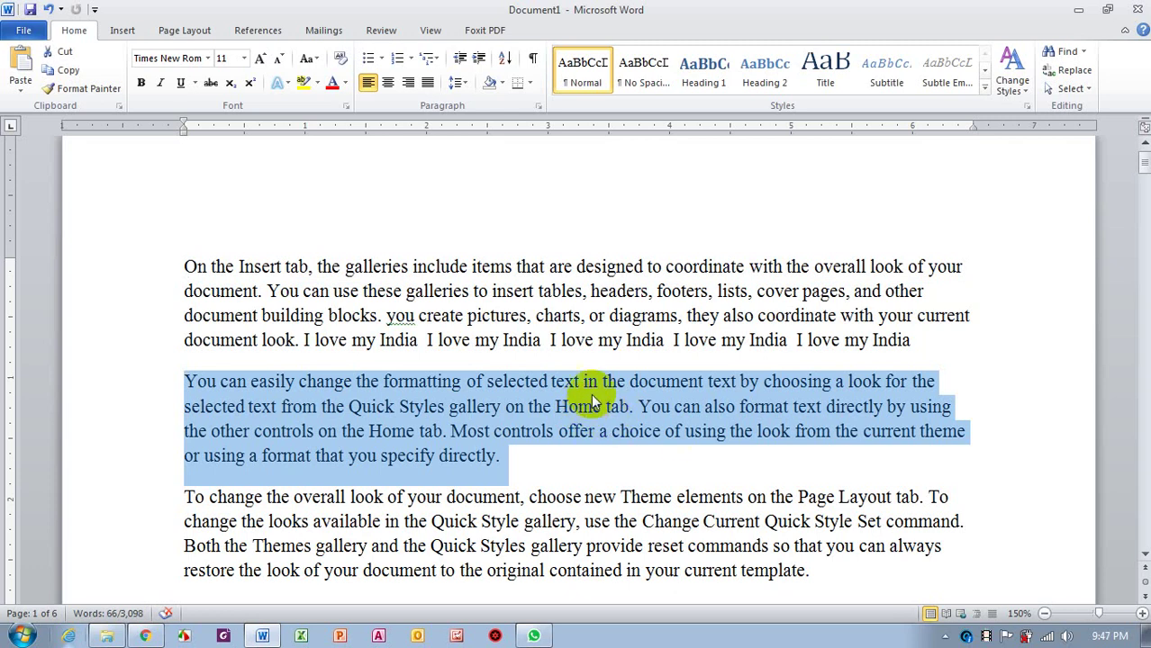
left_click(632, 317)
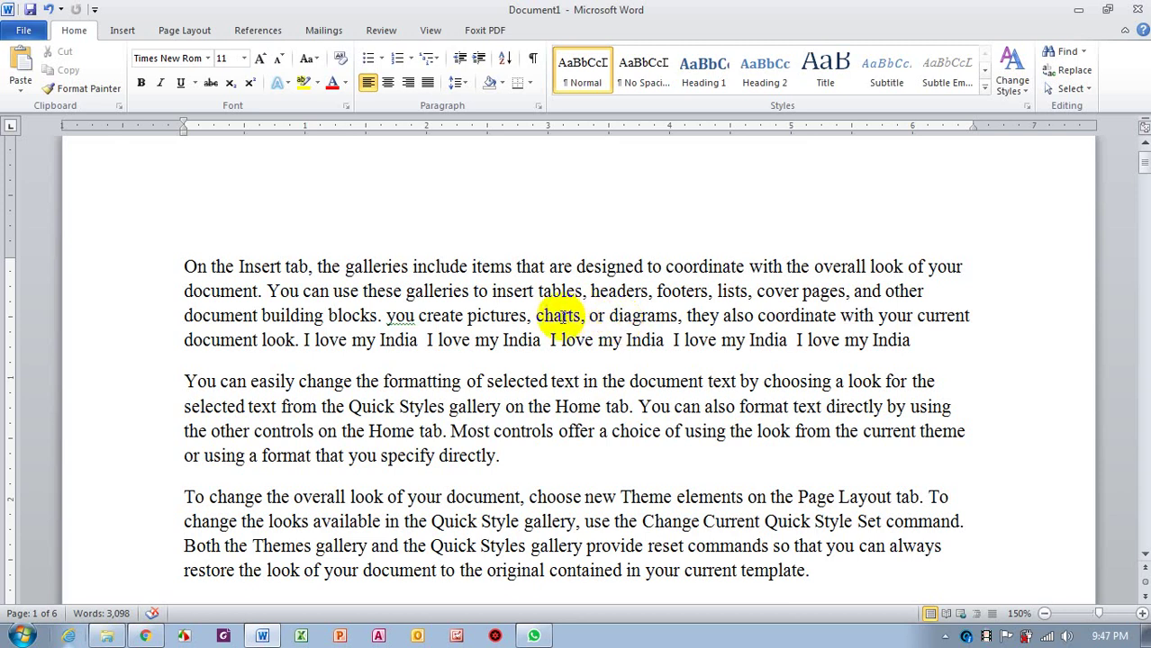
triple_click(558, 317)
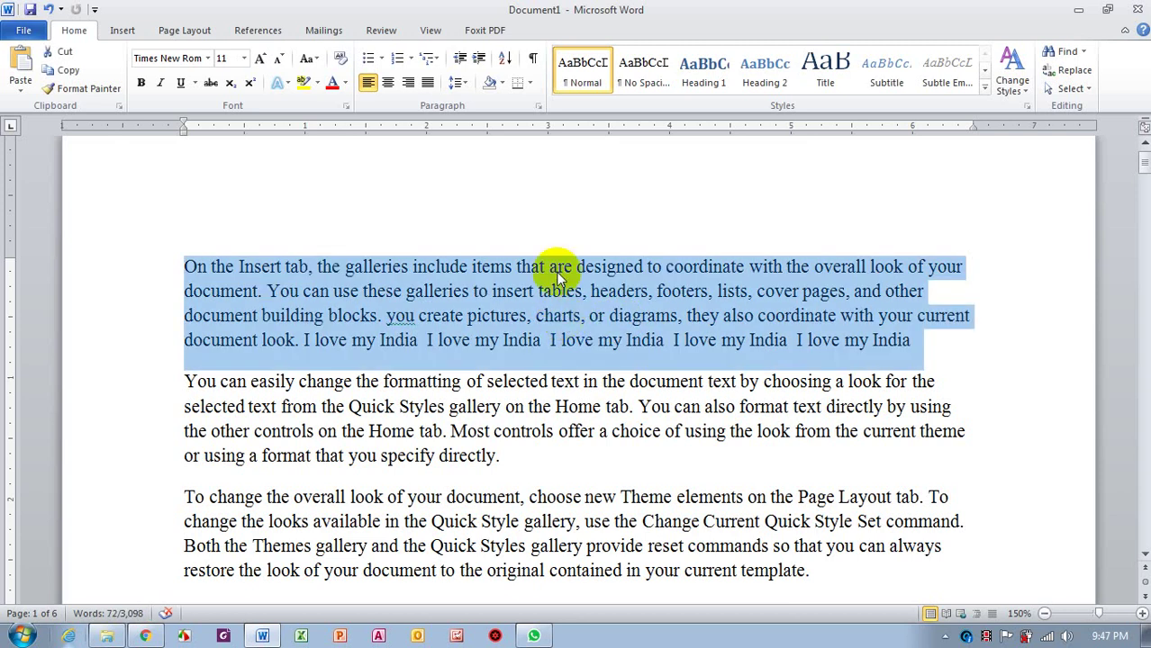
triple_click(527, 498)
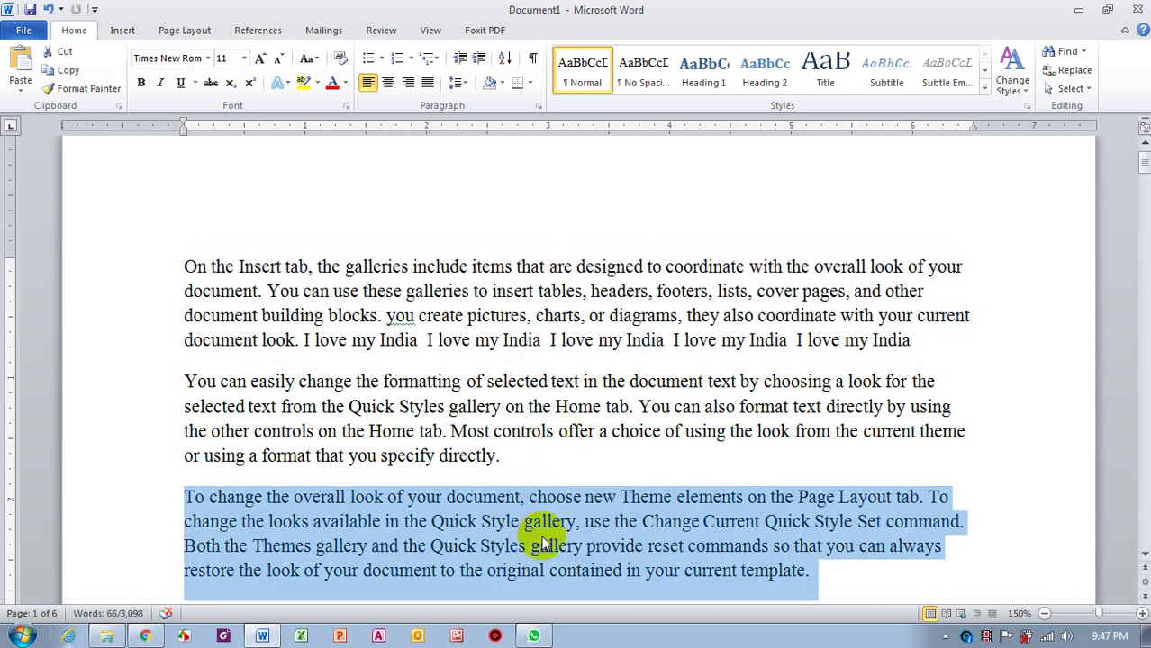
left_click(568, 407)
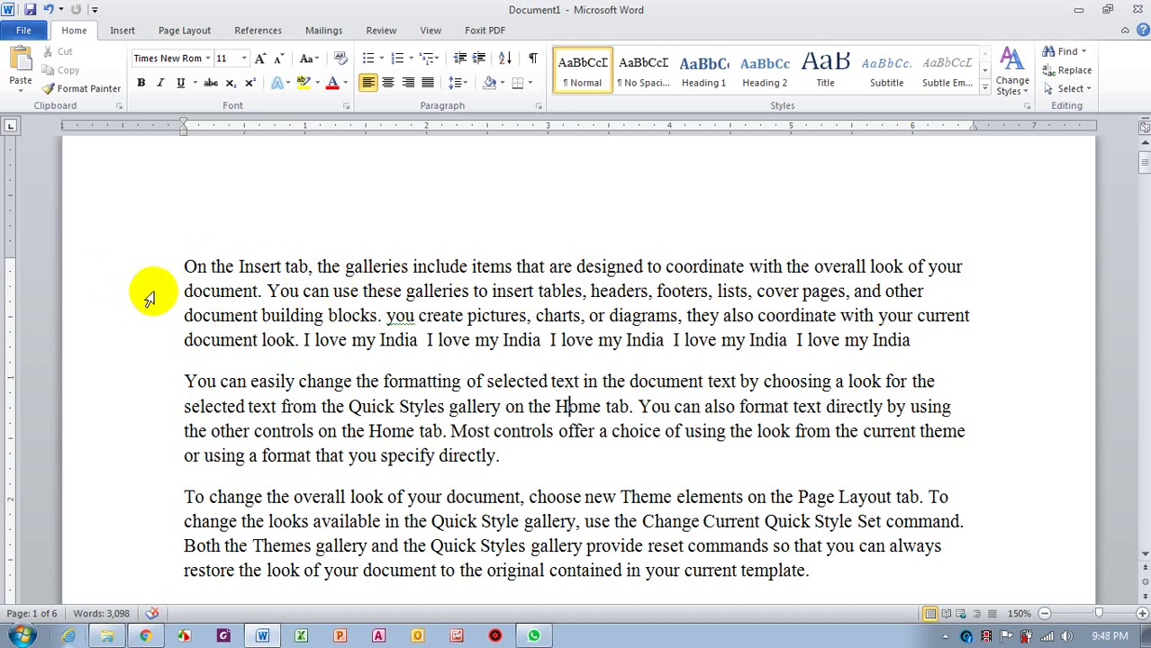
- Select single lines from the left margin and the whole second paragraph by double-clicking there
left_click(149, 298)
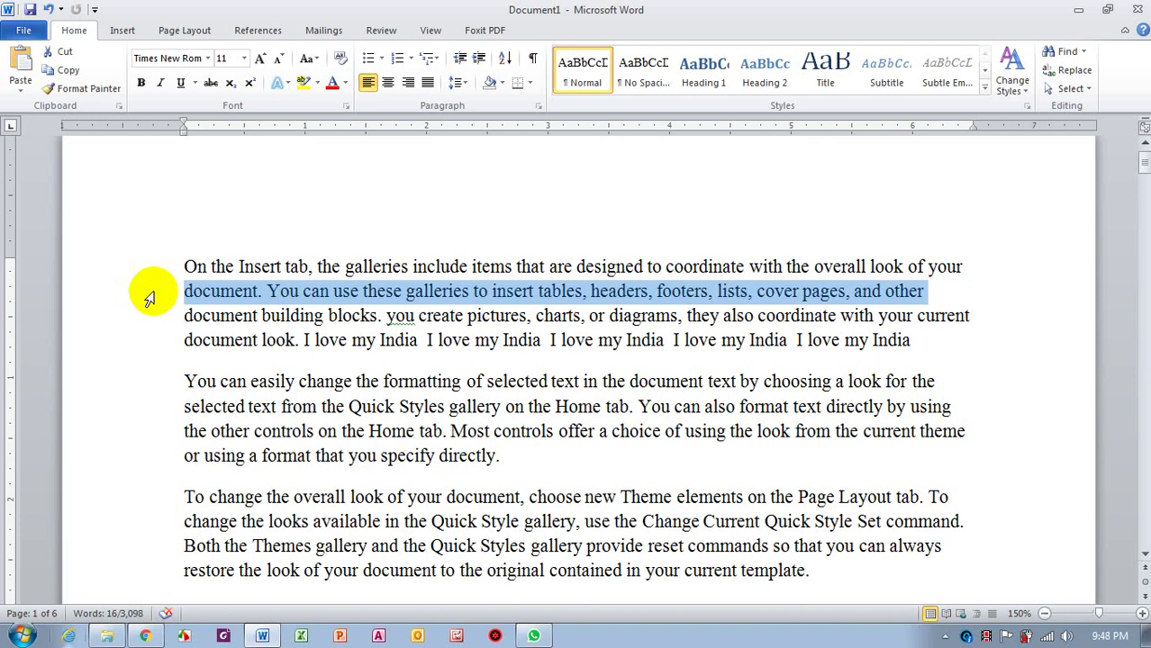
left_click(152, 320)
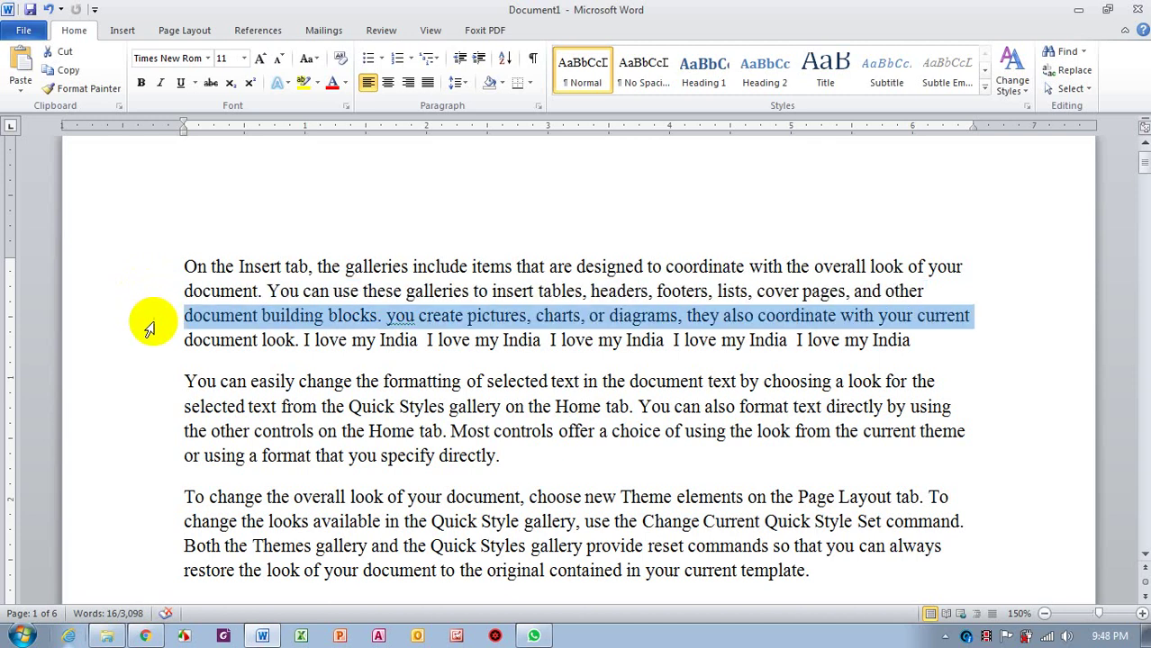
left_click(141, 424)
left_click(138, 524)
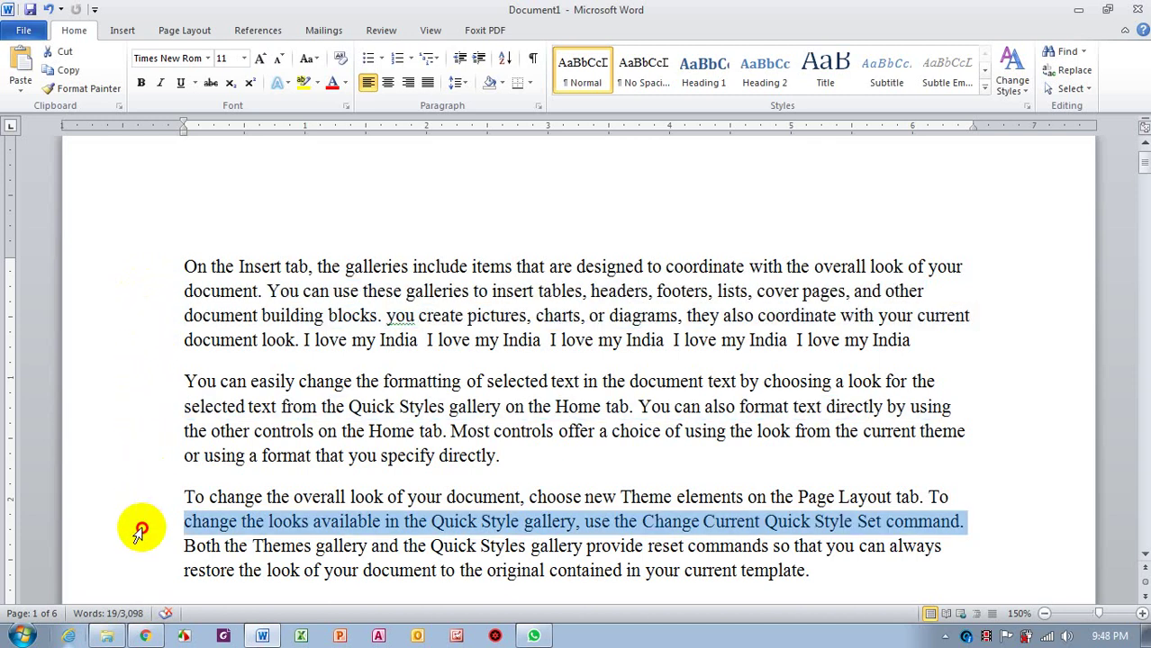
left_click(161, 294)
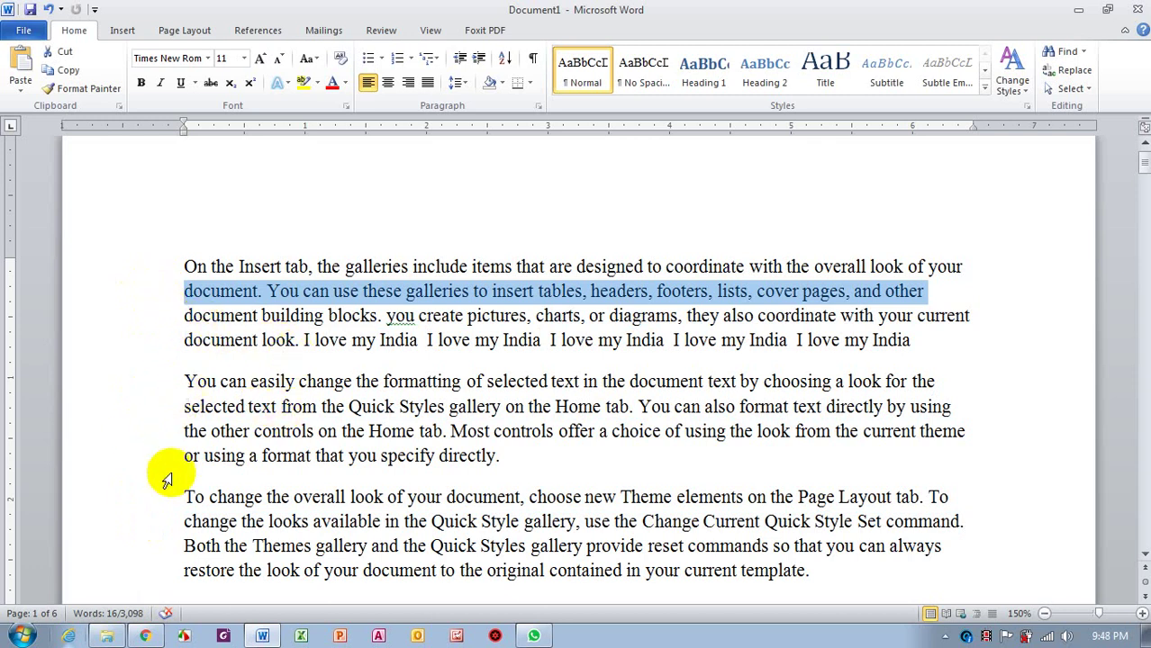
double_click(138, 418)
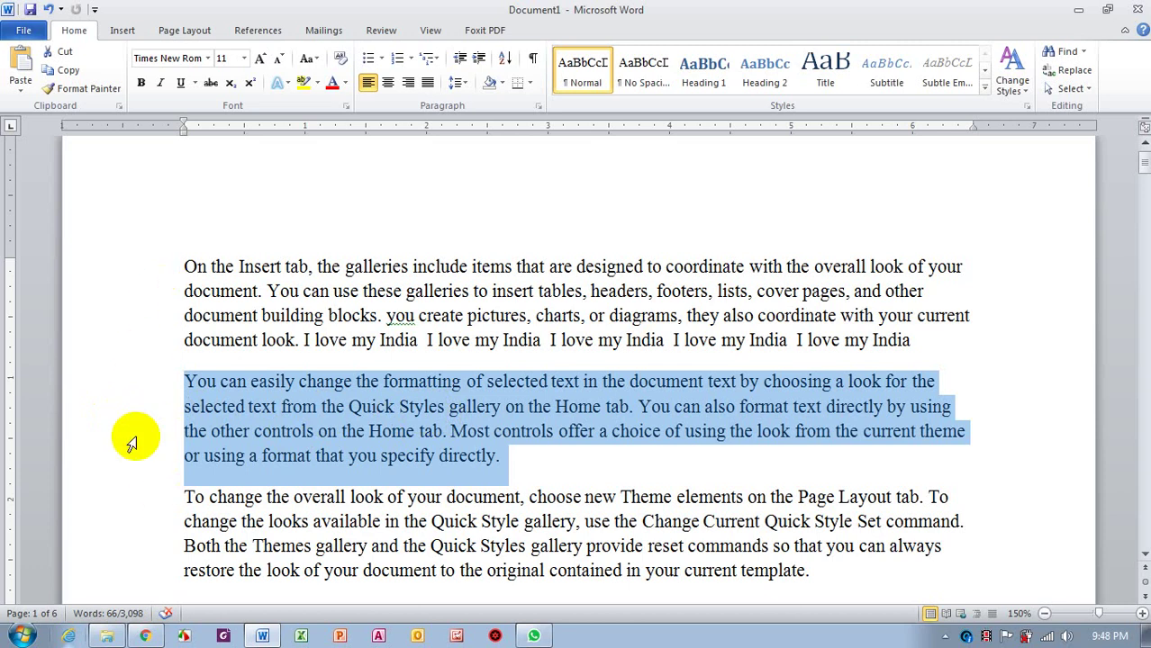
left_click(139, 434)
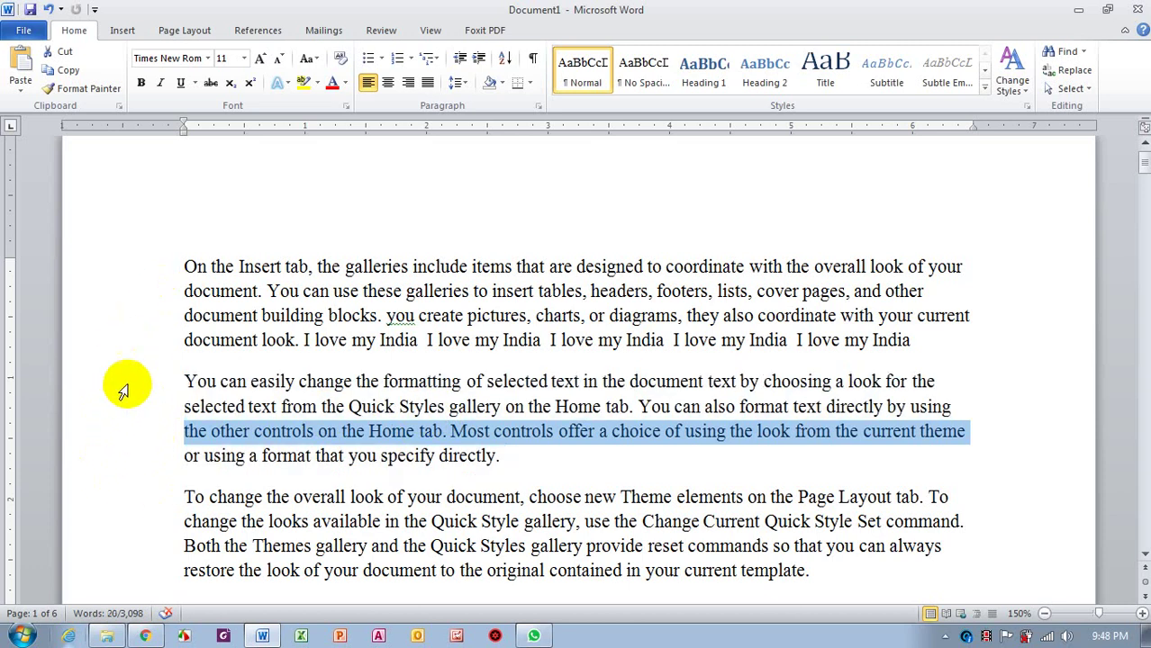
left_click(243, 341)
- Select the entire document with a left-margin triple-click and clear it, twice
triple_click(117, 392)
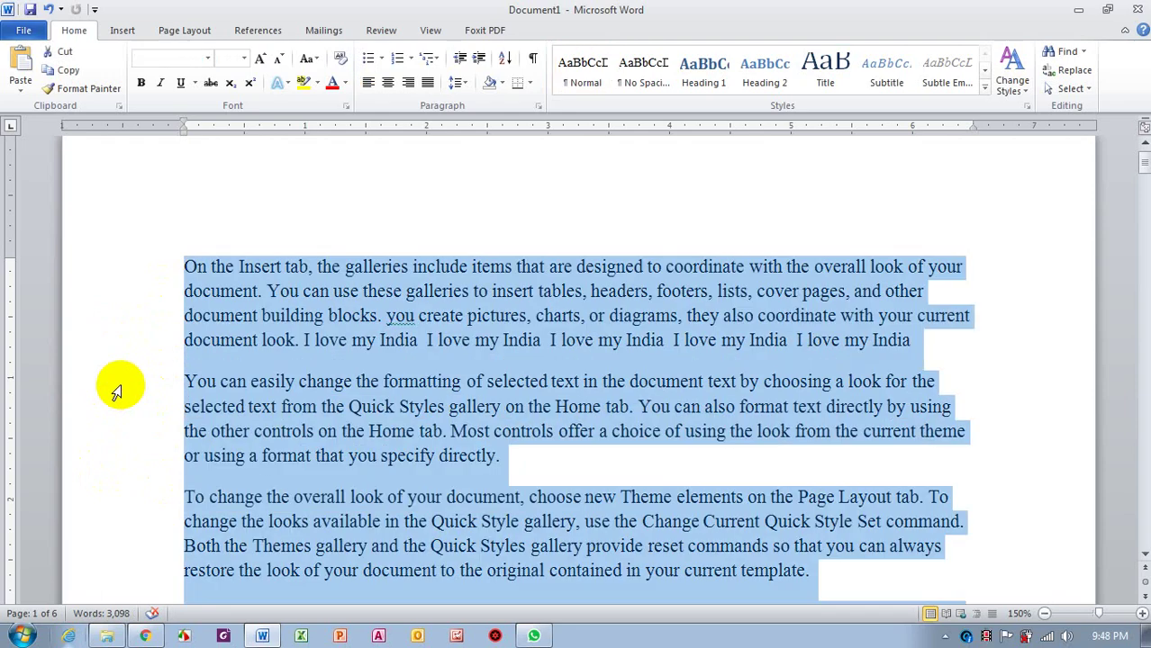
scroll(252, 424, "down", 5)
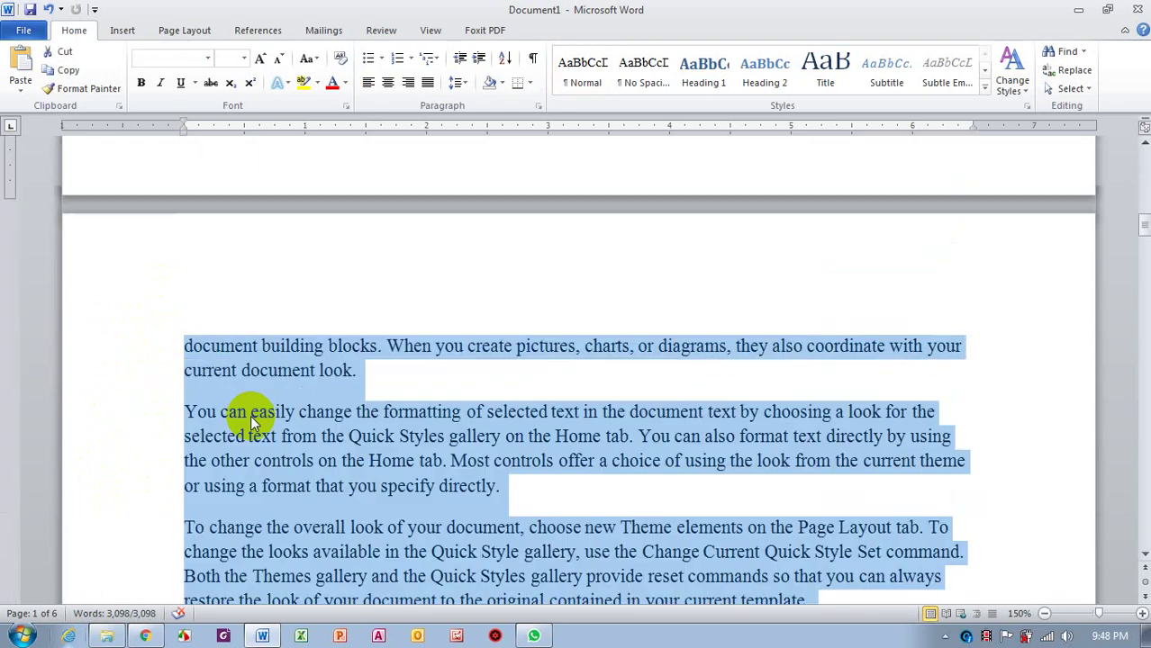
scroll(254, 423, "down", 1)
scroll(253, 423, "up", 1)
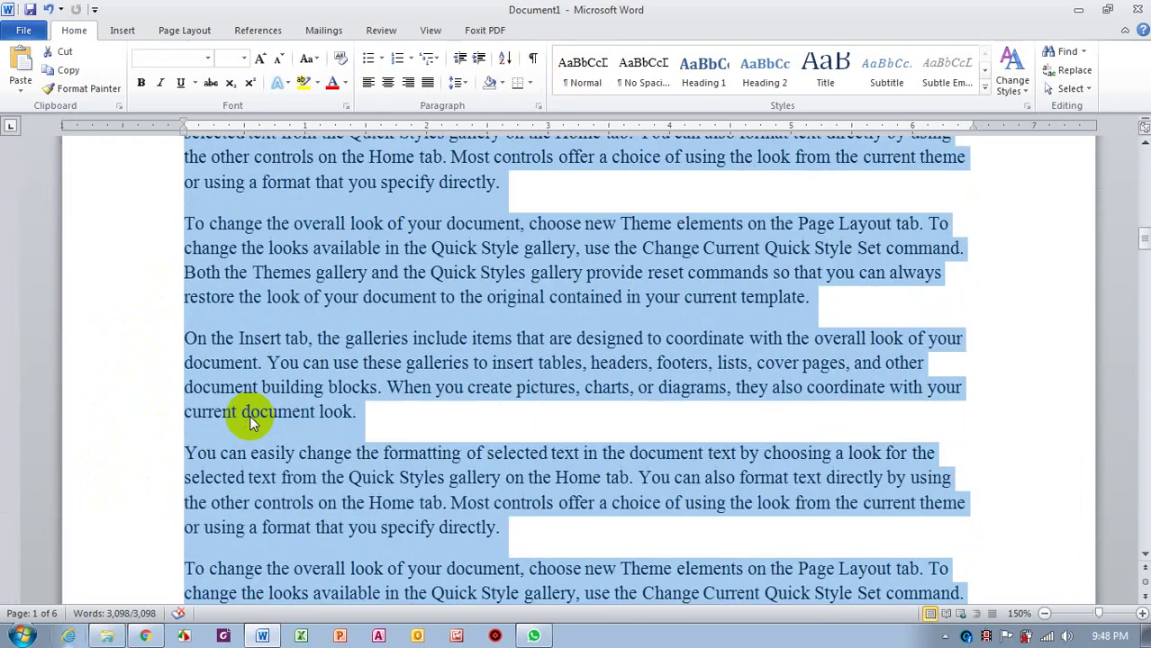
scroll(253, 423, "up", 4)
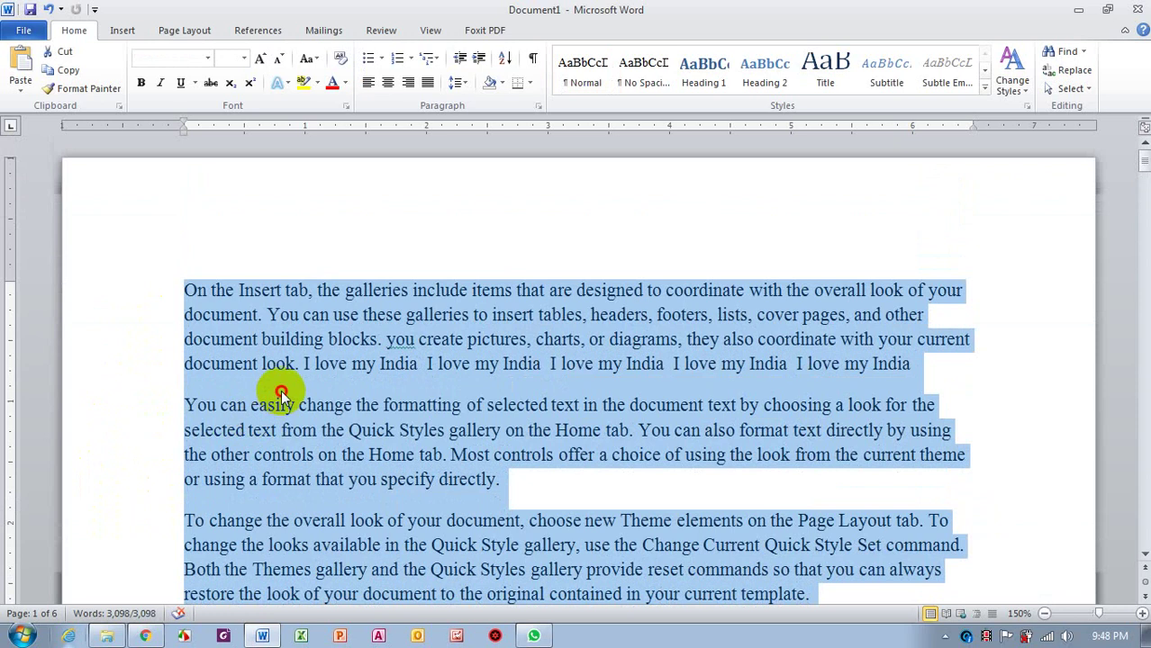
left_click(283, 386)
triple_click(123, 353)
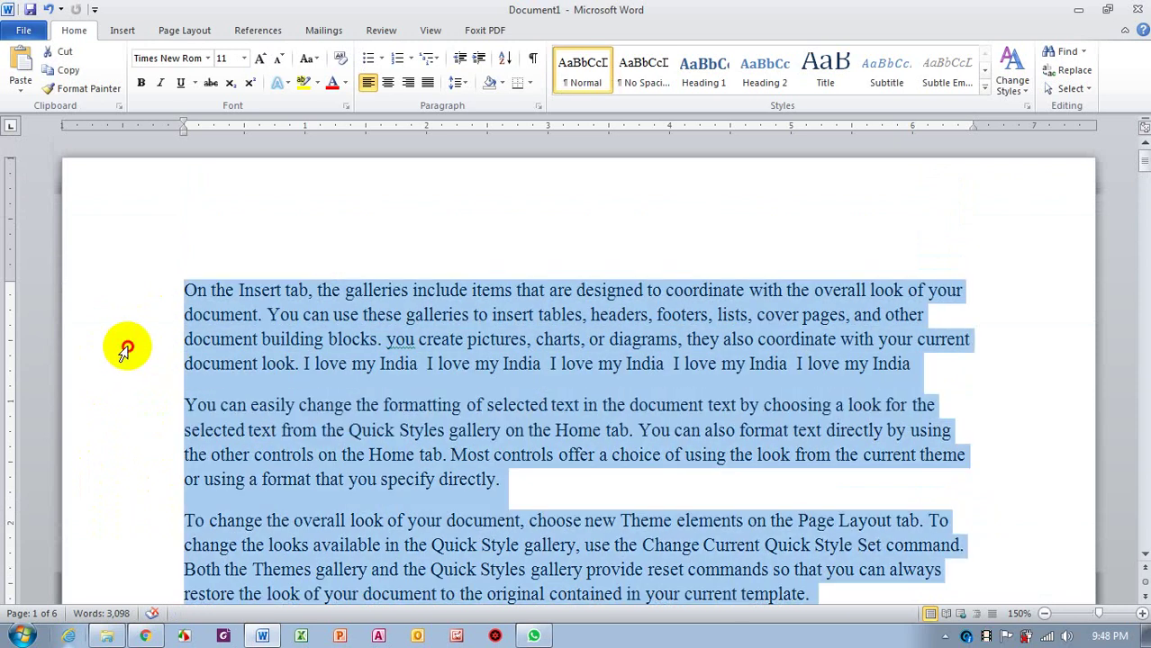
left_click(429, 430)
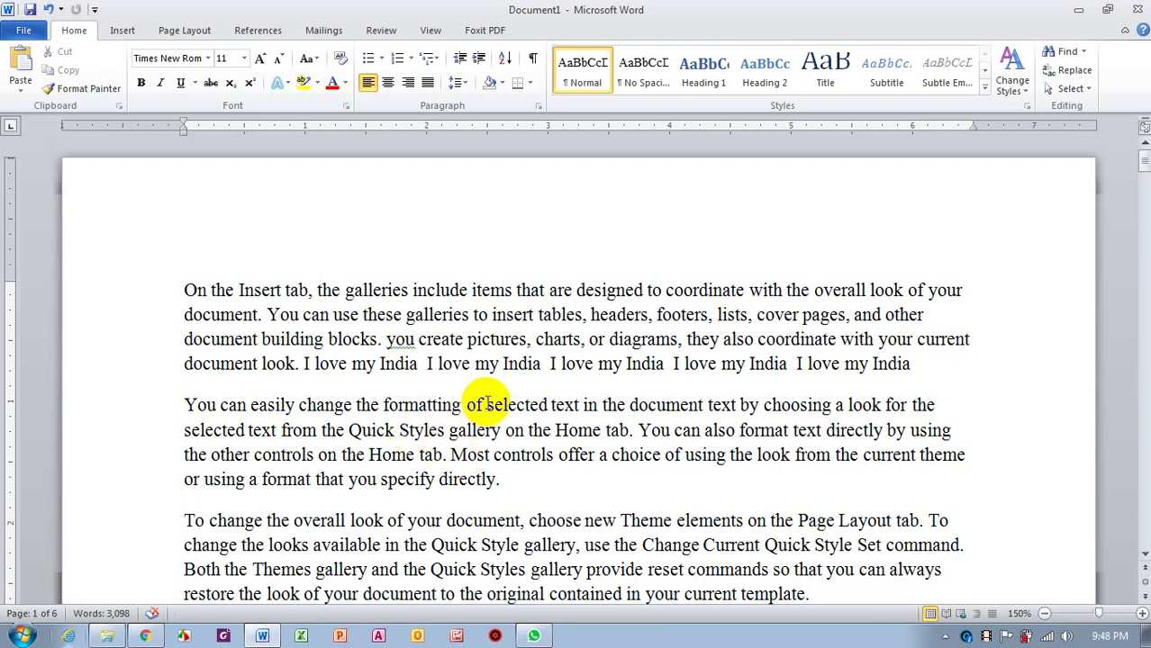
- Drag across paragraphs one to four, then Shift+click from 'You' to 'pictures'
scroll(459, 387, "down", 1)
scroll(432, 414, "down", 1)
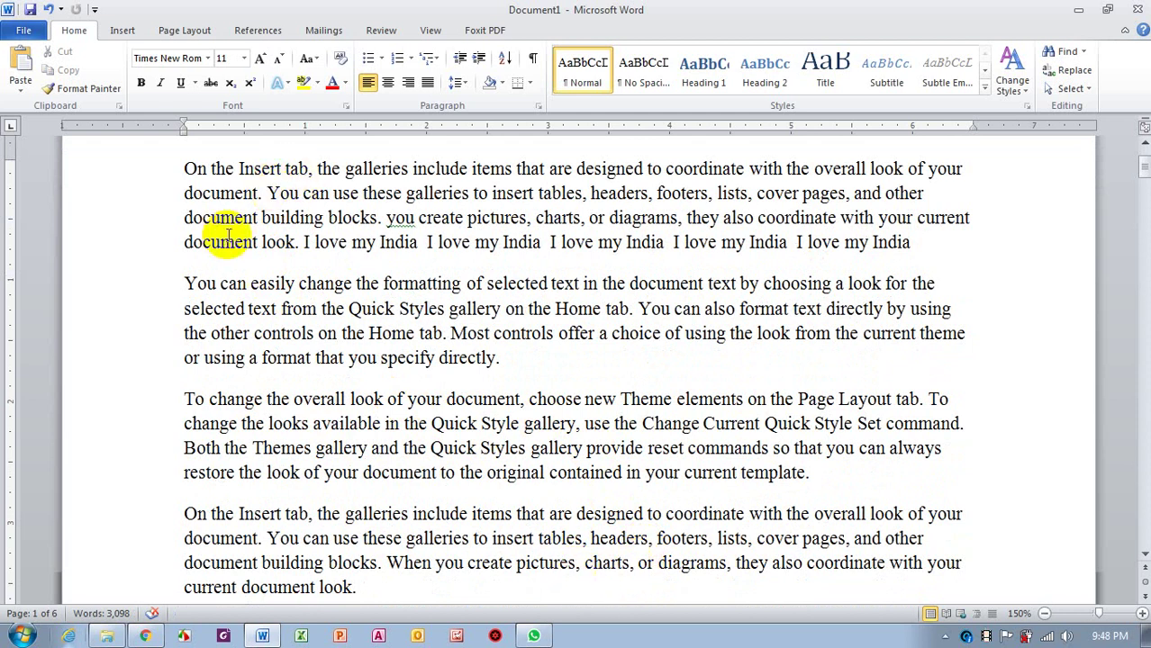
mouse_move(268, 193)
left_mouse_down()
mouse_move(439, 536)
mouse_move(431, 509)
left_mouse_up()
left_click(422, 436)
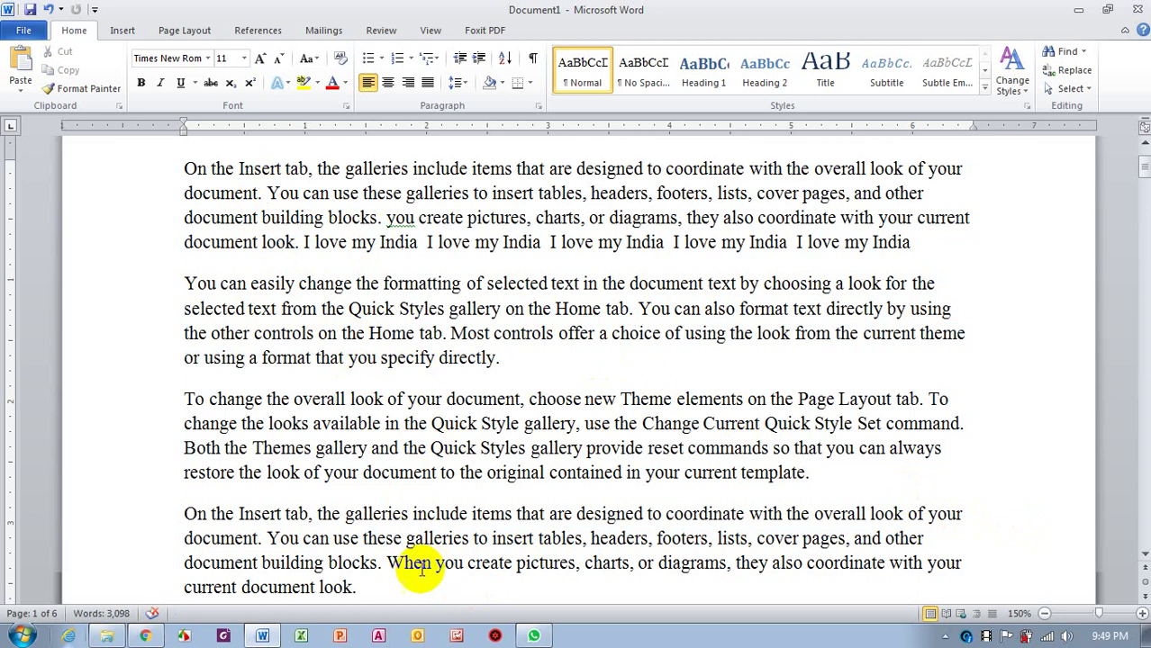
left_click(575, 565, "shift")
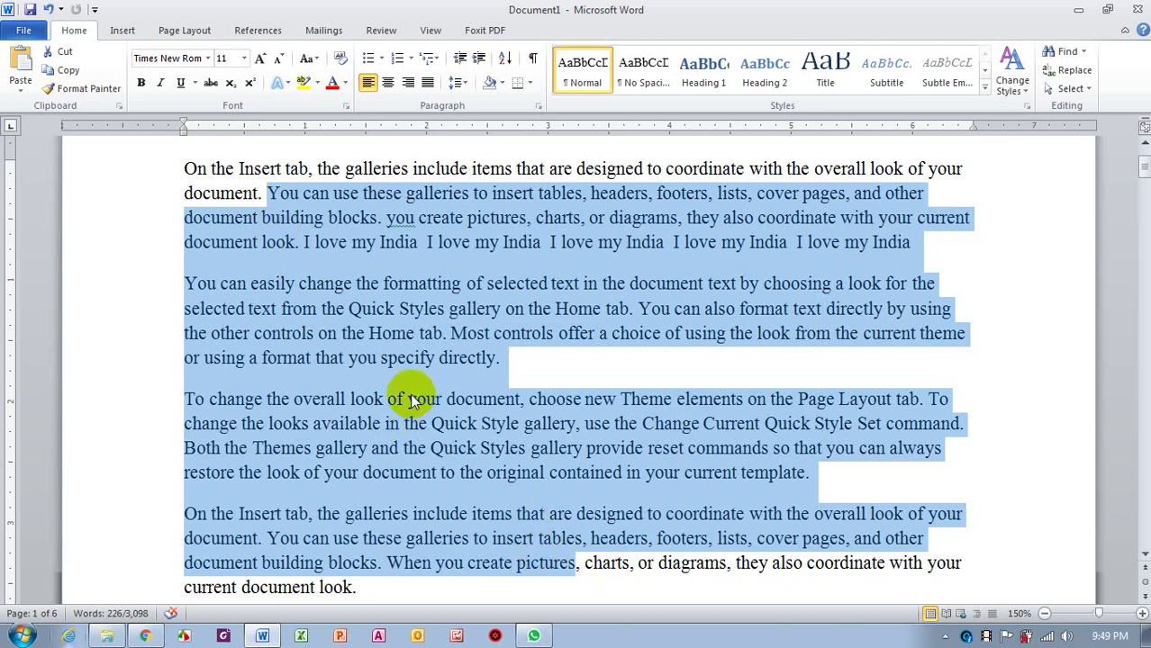
left_click(435, 425)
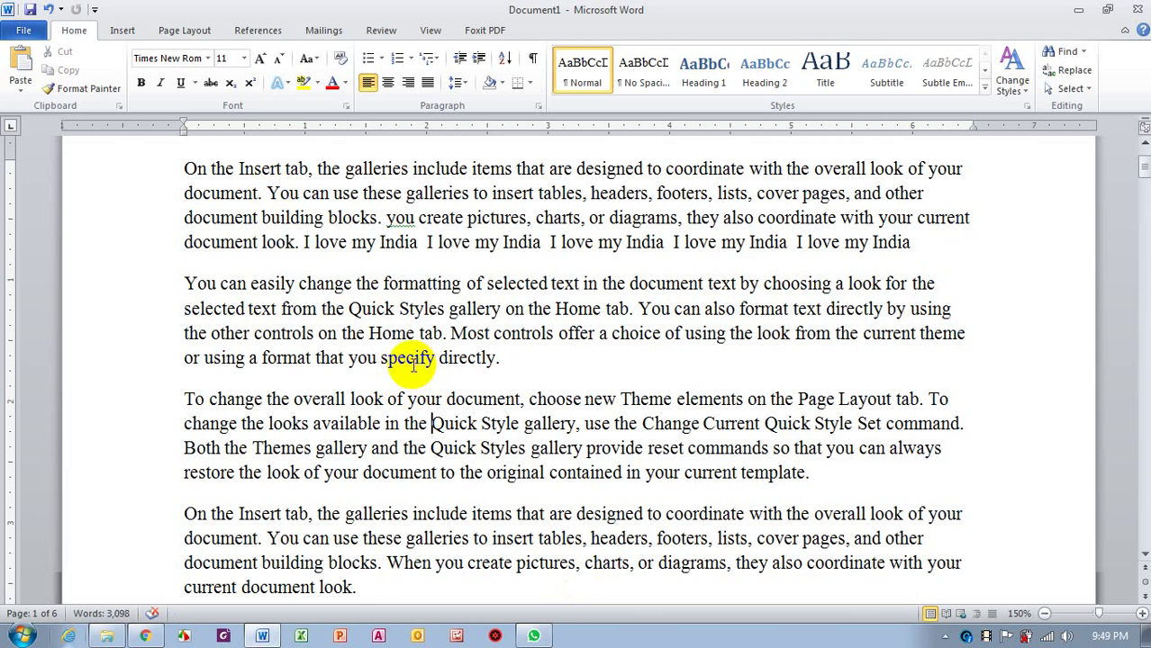
left_click(423, 473)
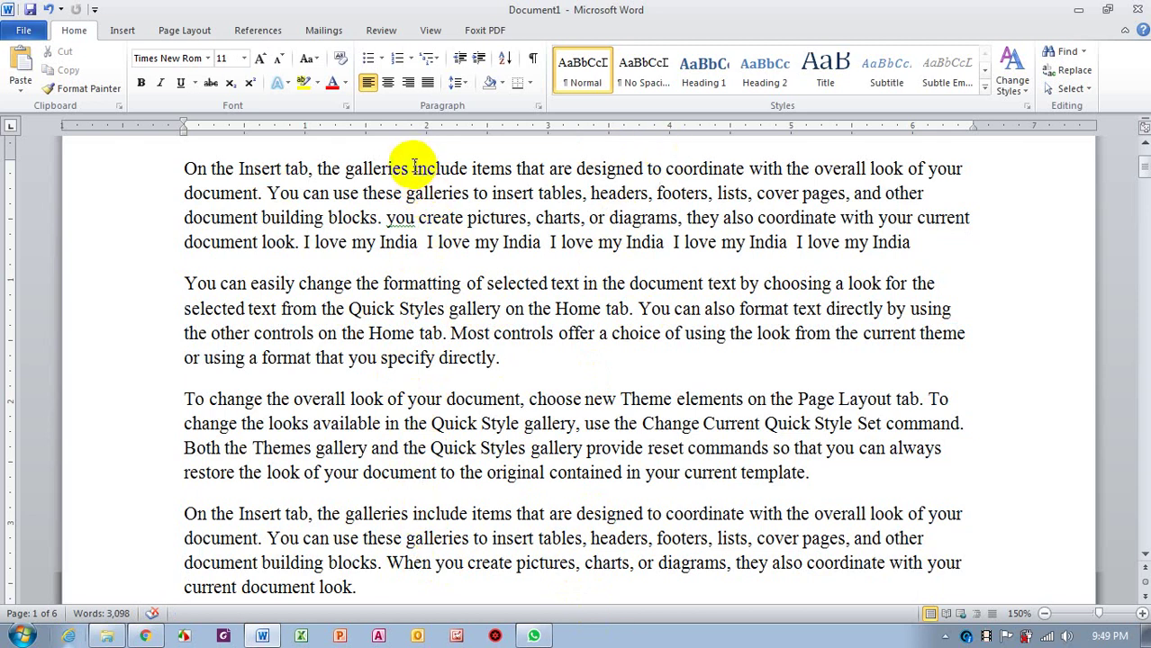
mouse_move(414, 169)
left_mouse_down()
mouse_move(643, 180)
mouse_move(661, 515)
mouse_move(648, 195)
left_mouse_up()
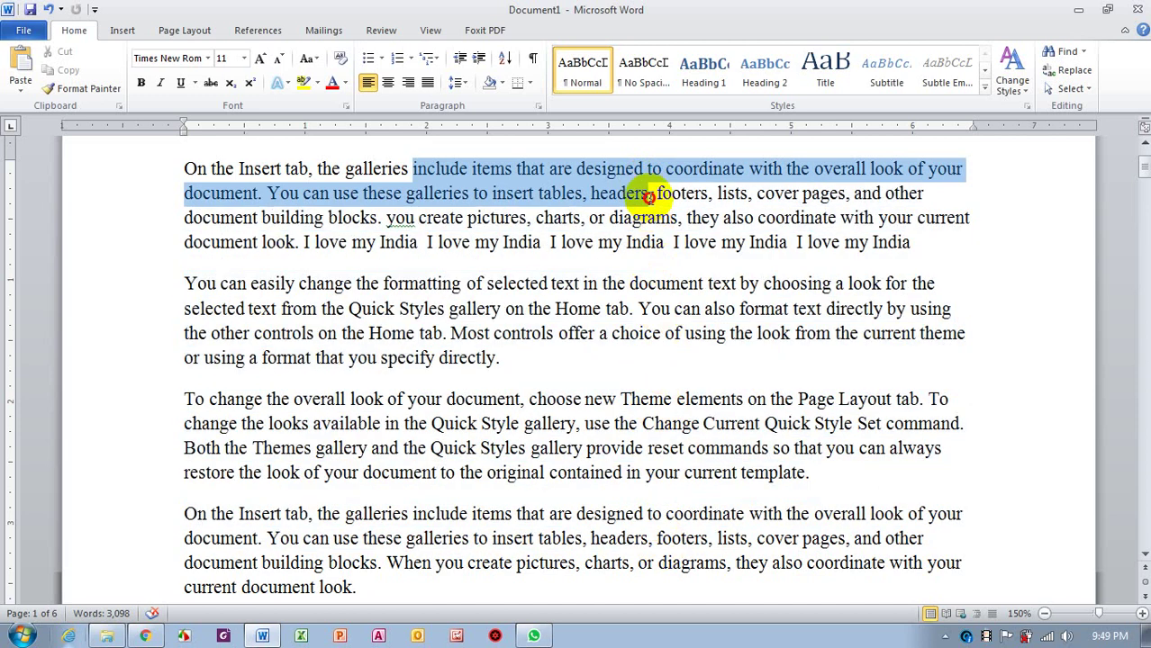
left_click(654, 377)
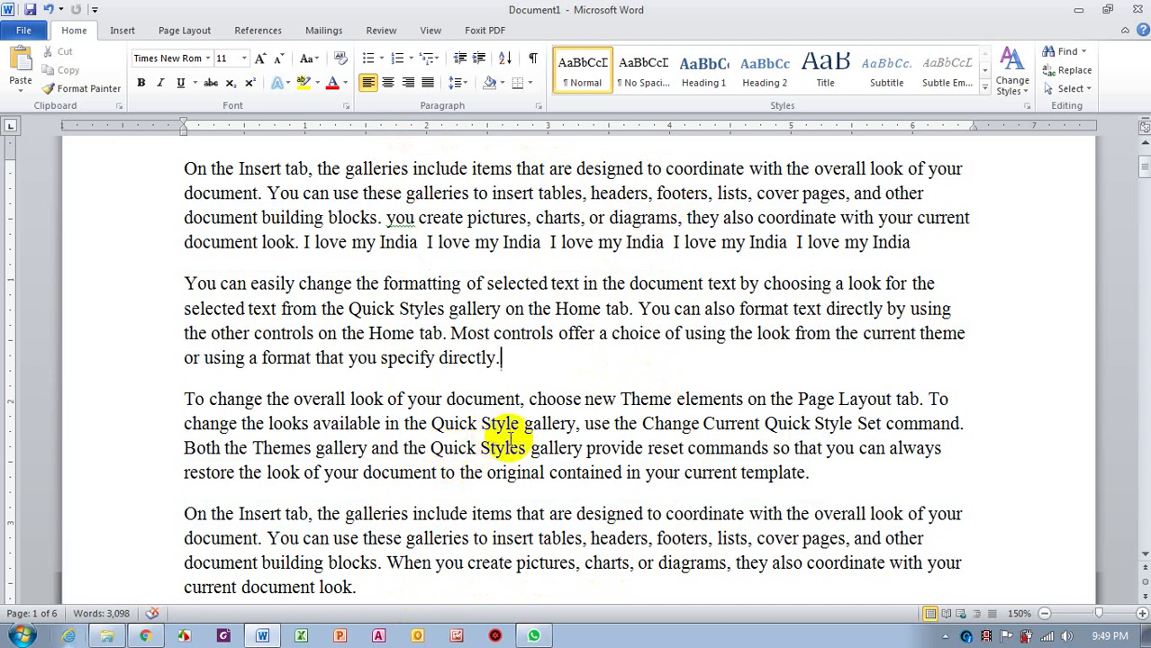
left_click(411, 168)
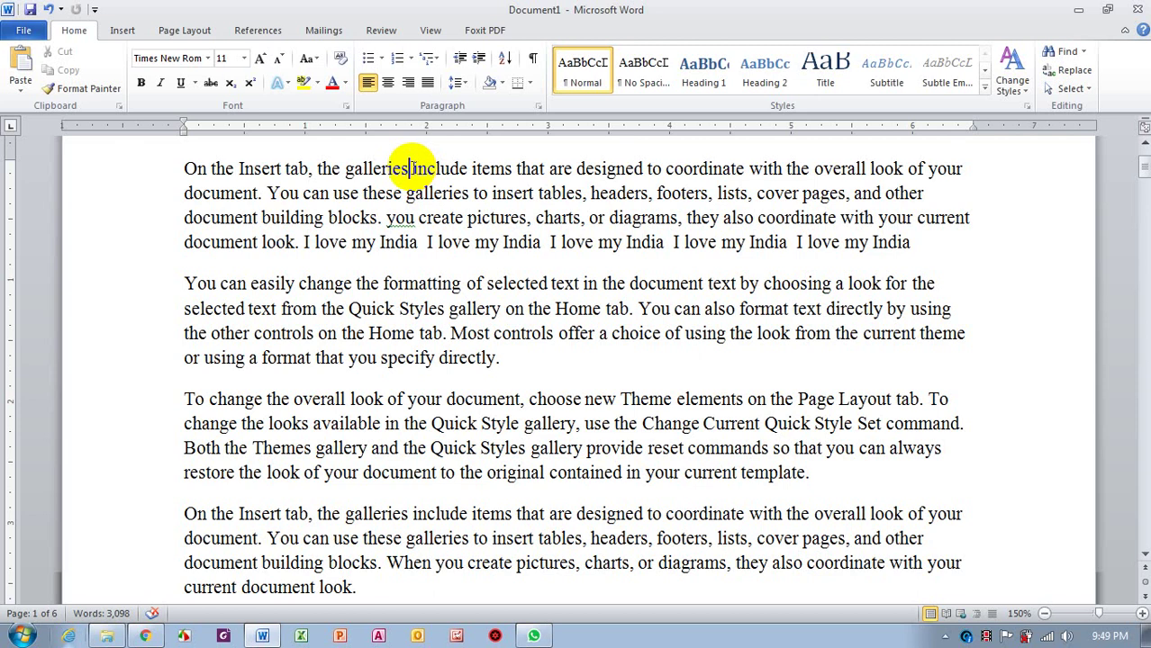
mouse_move(411, 168)
left_mouse_down()
mouse_move(661, 174)
mouse_move(665, 564)
mouse_move(745, 571)
mouse_move(684, 578)
mouse_move(599, 543)
mouse_move(560, 476)
mouse_move(548, 394)
mouse_move(585, 502)
mouse_move(634, 536)
left_mouse_up()
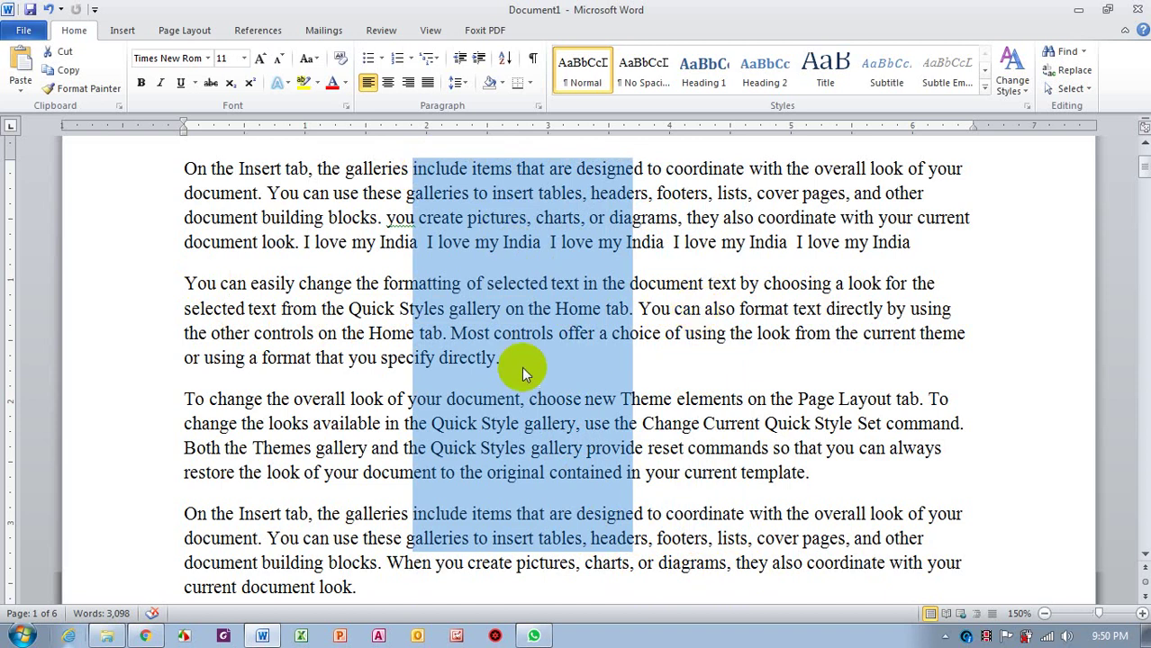
left_click(691, 309)
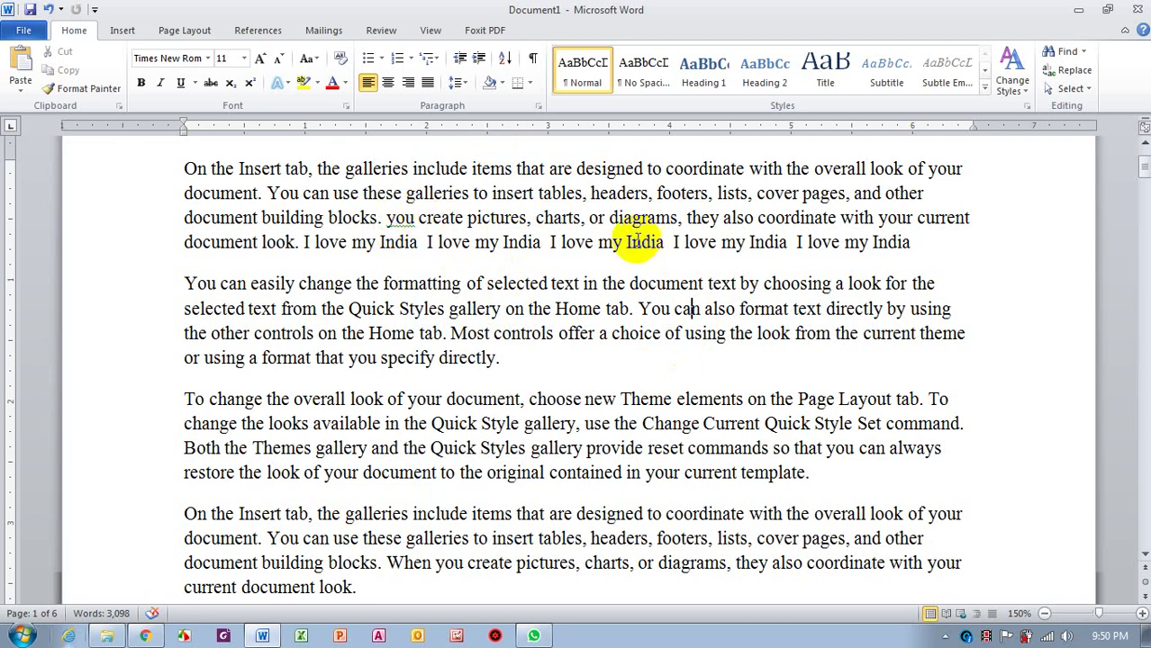
scroll(590, 292, "down", 2)
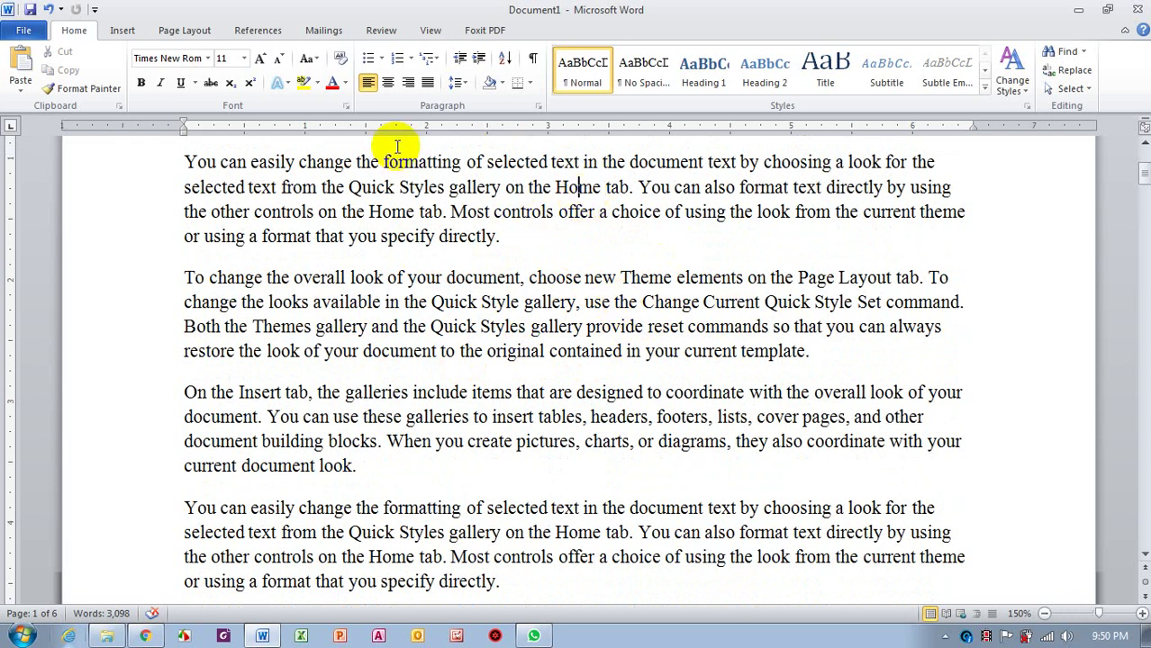
left_click(424, 187)
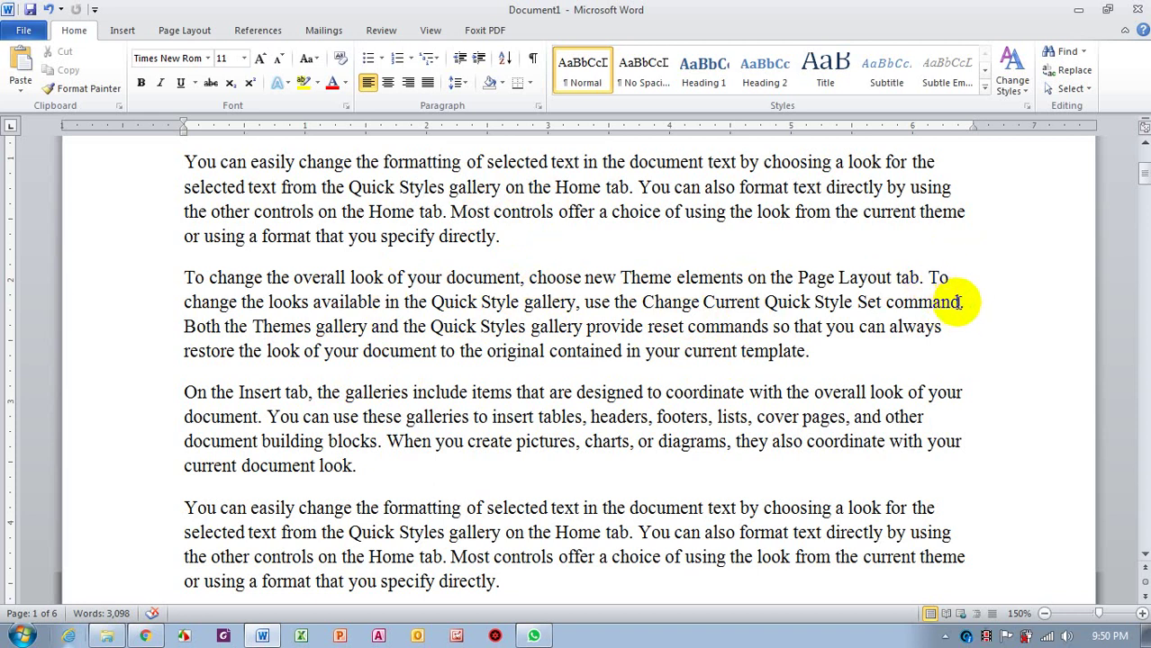
left_click(564, 306, "ctrl")
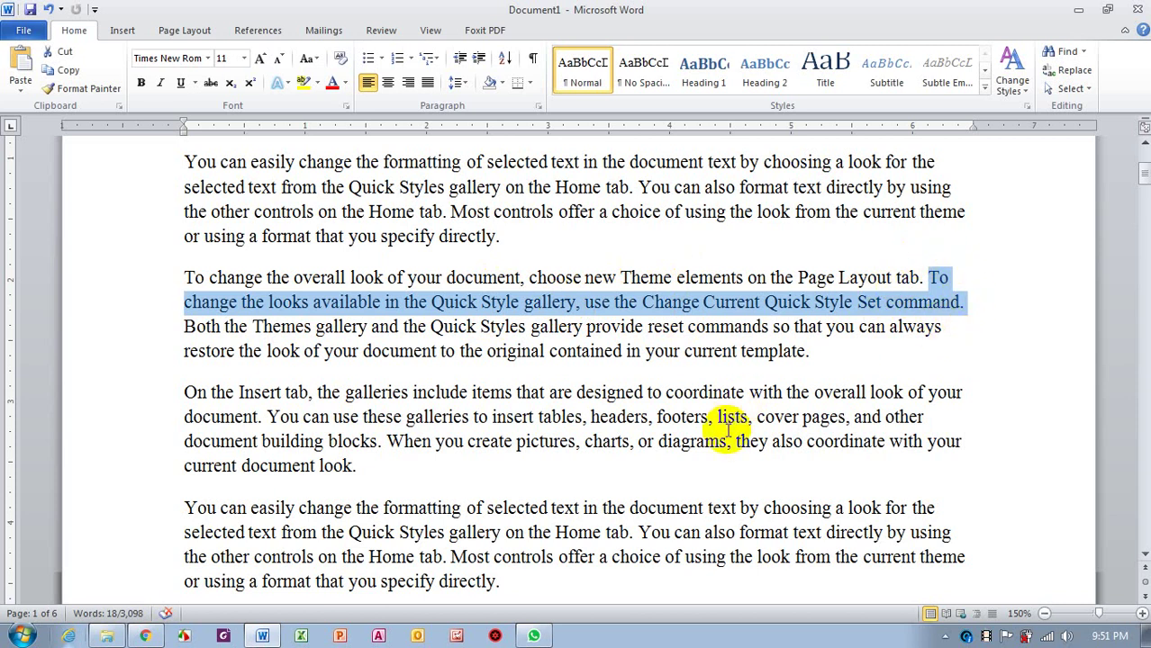
scroll(752, 392, "down", 2)
scroll(748, 394, "down", 1)
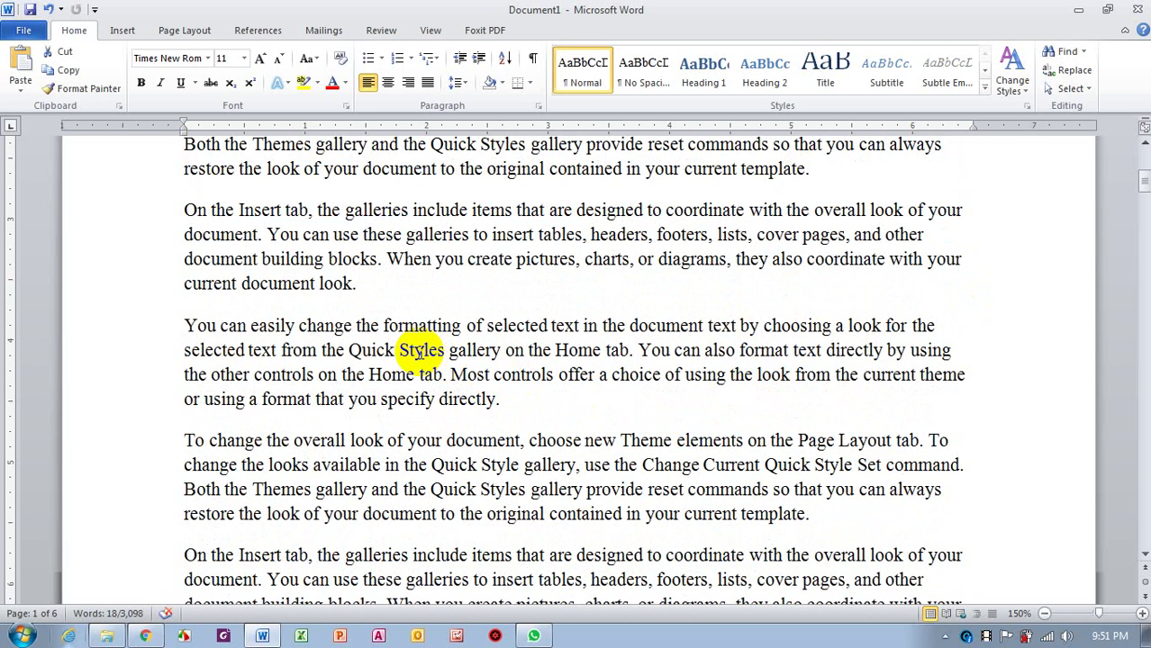
left_click(450, 374)
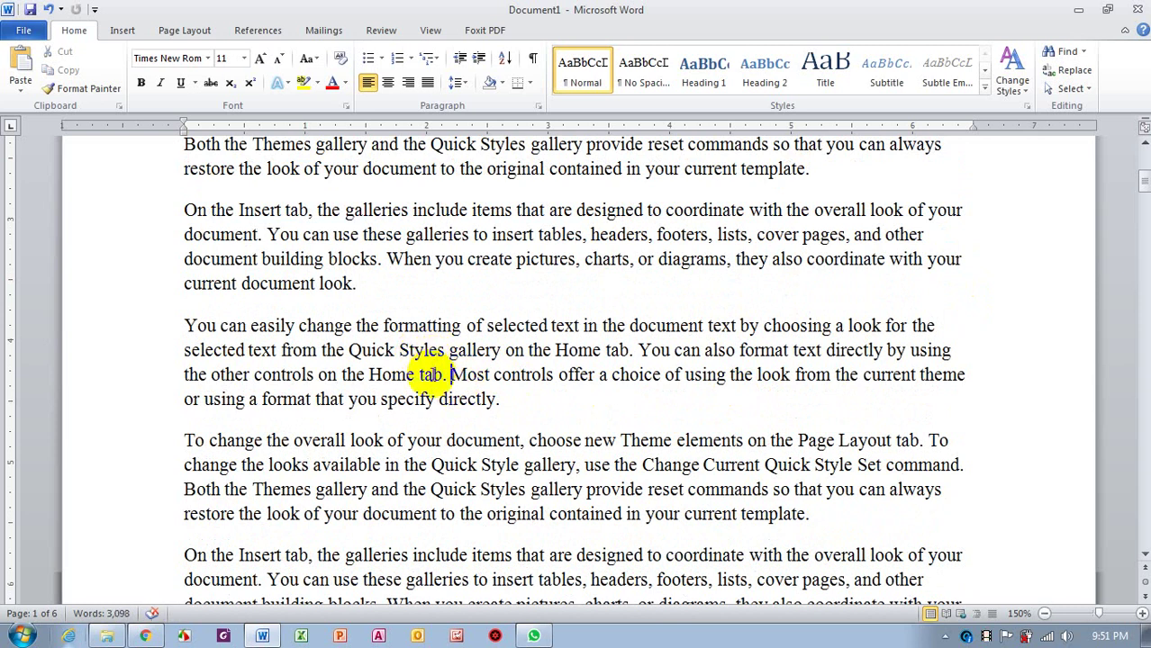
left_click(419, 356, "ctrl")
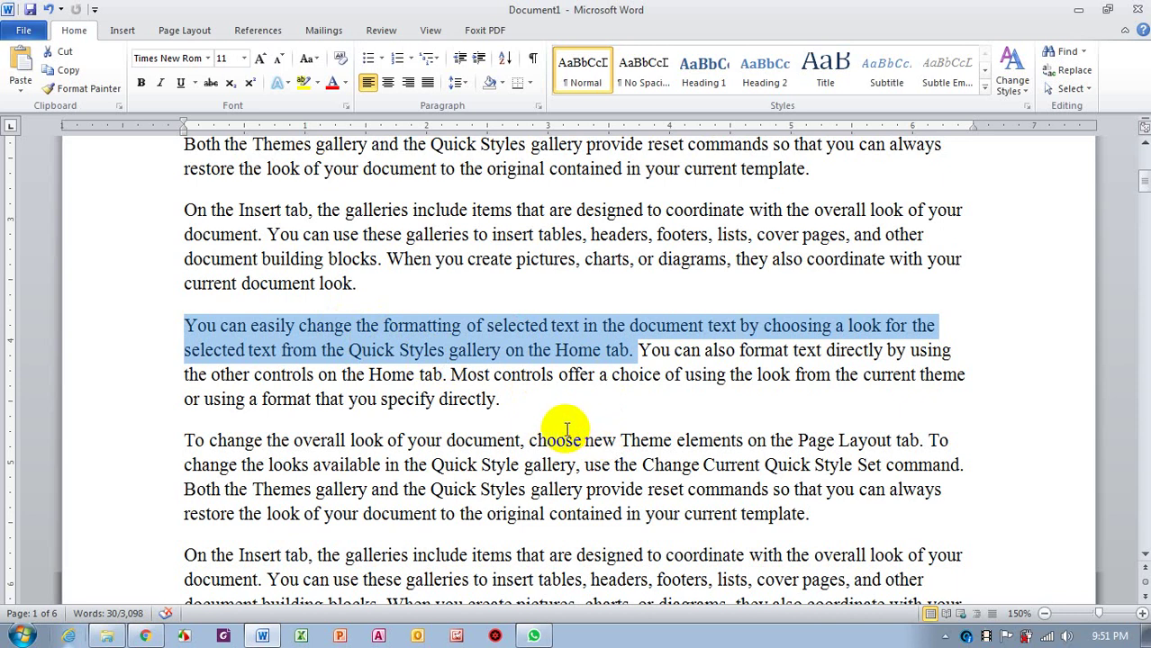
left_click(660, 397)
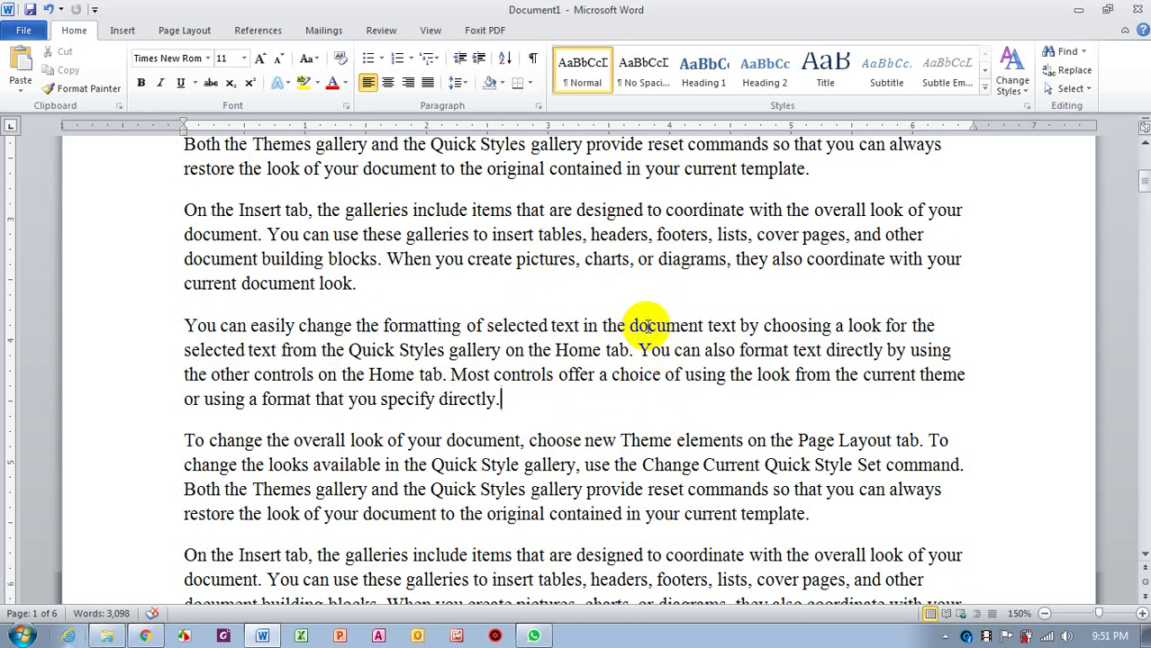
scroll(655, 238, "down", 3)
scroll(644, 257, "up", 1)
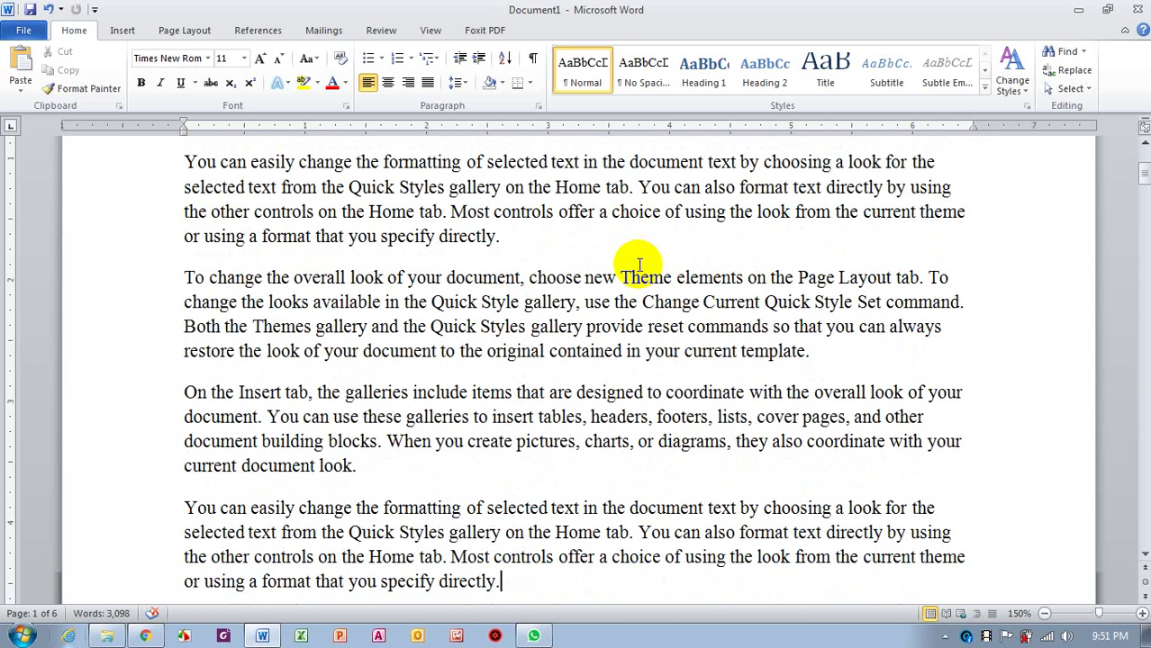
scroll(639, 264, "up", 3)
scroll(526, 288, "down", 2)
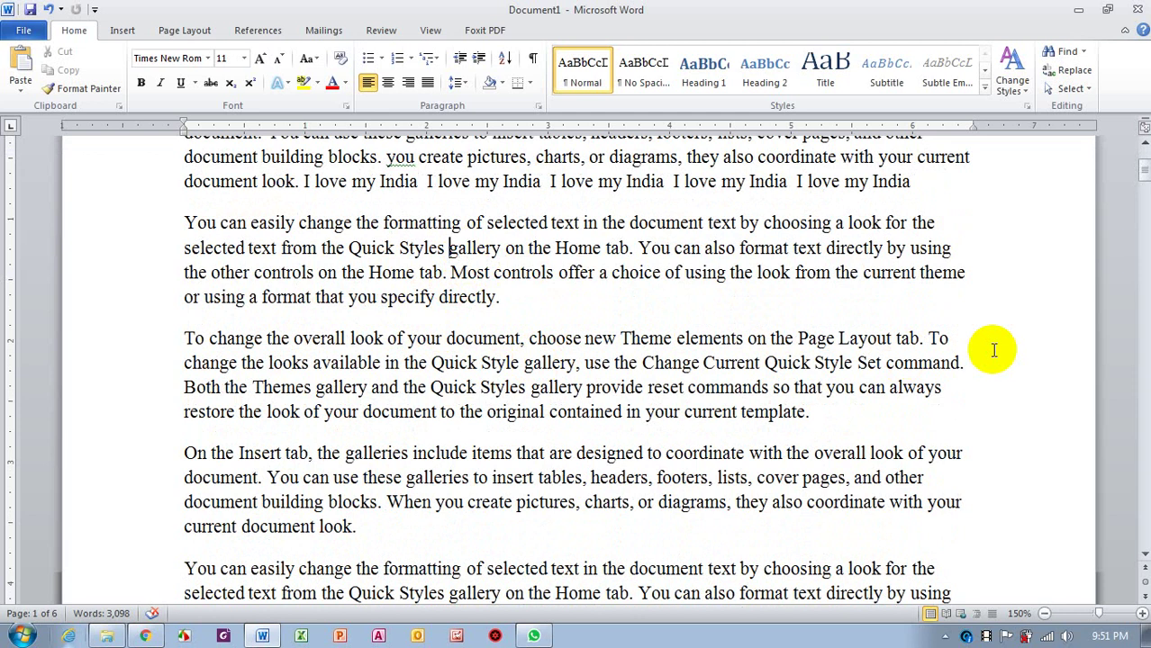
key("Right")
key("Right")
key("Right")
key("Right")
key("Right")
key("Up")
key("Up")
key("Left")
key("Left")
key("Left")
key("Left")
key("Left")
key("Left")
key("Left")
key("Left")
key("Left")
key("Left")
key("Left")
key("Left")
key("shift+Right")
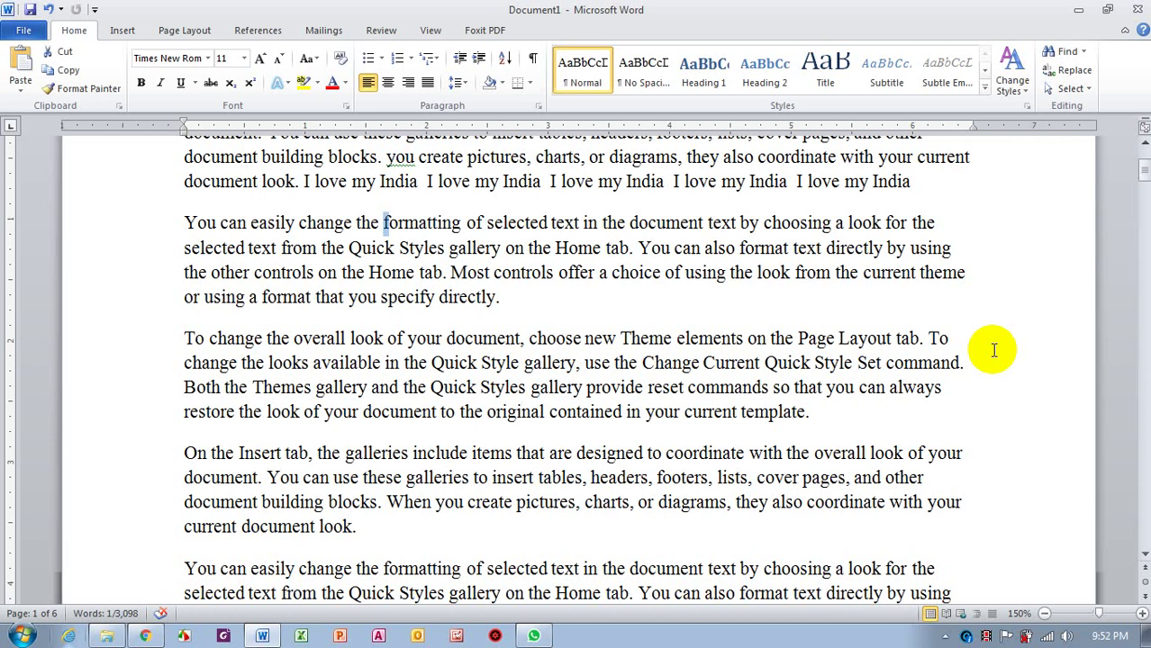
- Grow the selection with Shift+Right, then shrink it back with Shift+Left
key("shift+Right")
key("shift+Right")
key("shift+Right")
key("shift+Right")
key("shift+Right")
key("shift+Right")
key("shift+Right")
key("shift+Right")
key("shift+Right")
key("shift+Right")
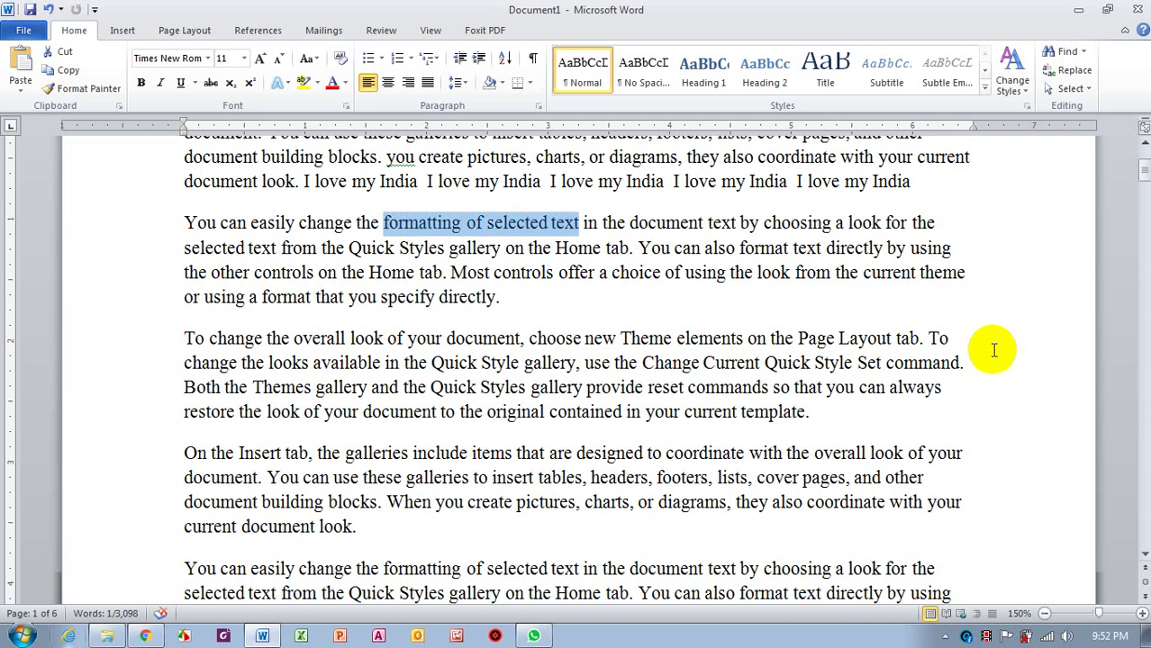
key("shift+Right")
key("shift+Right")
key("shift+Right")
key("shift+Right")
key("shift+Right")
key("shift+Right")
key("shift+Right")
key("shift+Right")
key("shift+Right")
key("shift+Right")
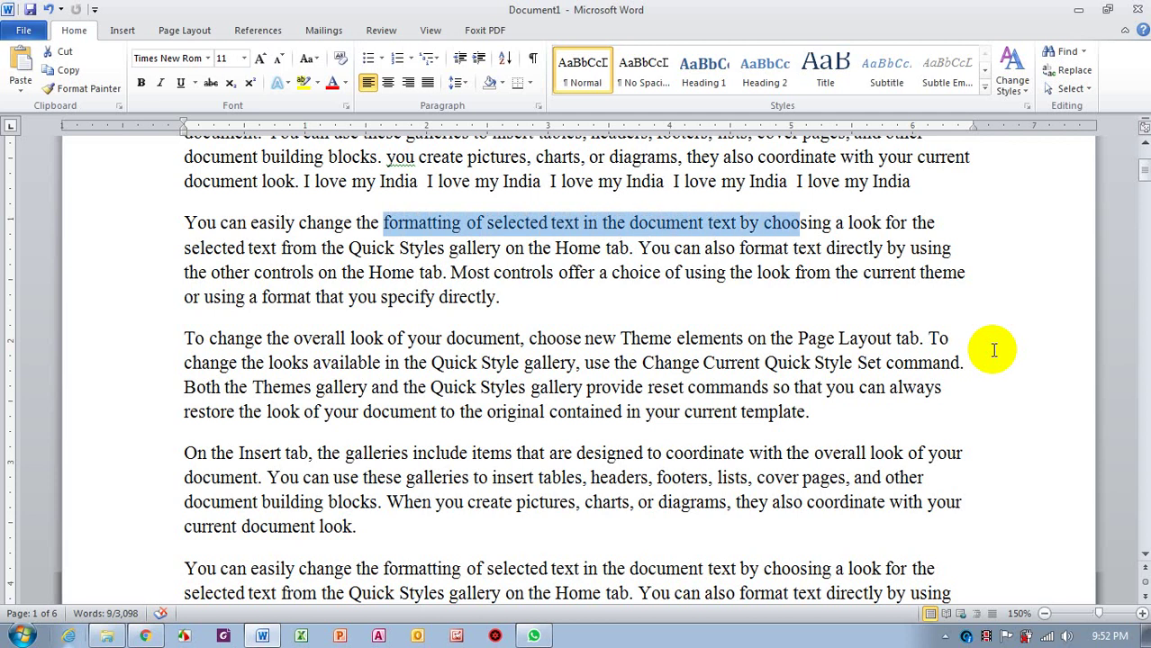
key("shift+Right")
key("shift+Right")
key("shift+Right")
key("shift+Right")
key("shift+Right")
key("shift+Right")
key("shift+Right")
key("shift+Right")
key("shift+Right")
key("shift+Right")
key("shift+Right")
key("shift+Right")
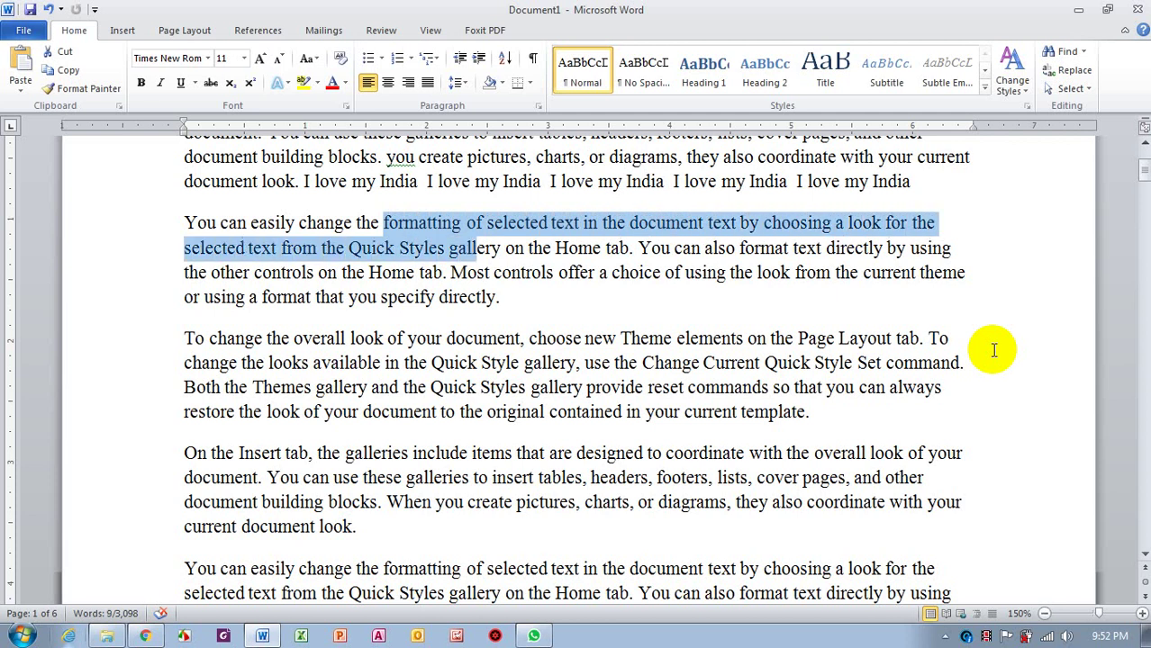
key("shift+Right")
key("shift+Right")
key("shift+Right")
key("shift+Right")
key("shift+Right")
key("shift+Right")
key("shift+Right")
key("shift+Right")
key("shift+Right")
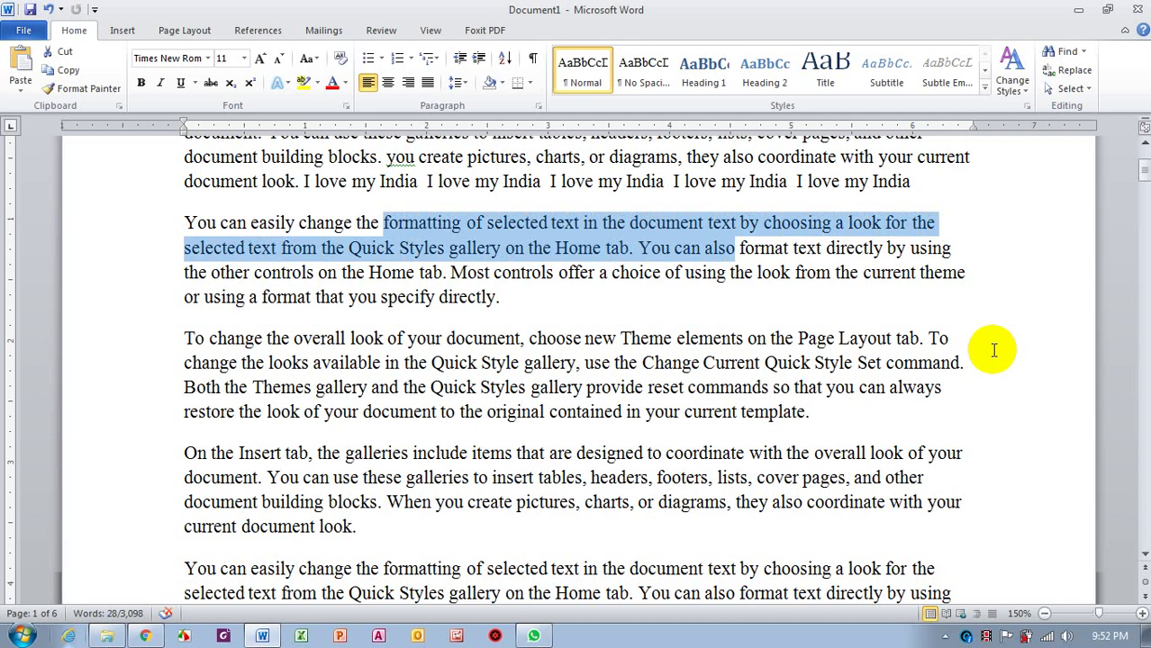
key("shift+Left")
key("shift+Left")
key("shift+Left")
key("shift+Left")
key("shift+Left")
key("shift+Left")
key("shift+Left")
key("shift+Left")
key("shift+Left")
key("shift+Left")
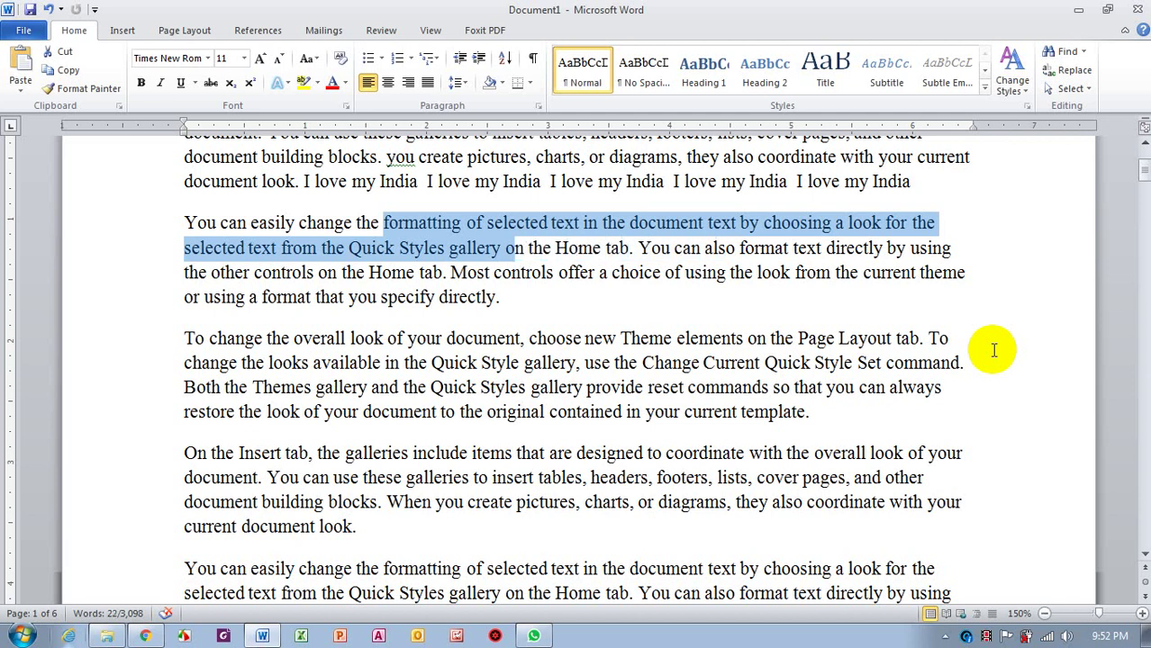
key("shift+Left")
key("shift+Left")
key("shift+Left")
key("shift+Left")
key("shift+Left")
key("shift+Left")
key("shift+Left")
key("shift+Left")
key("shift+Left")
key("shift+Left")
key("shift+Left")
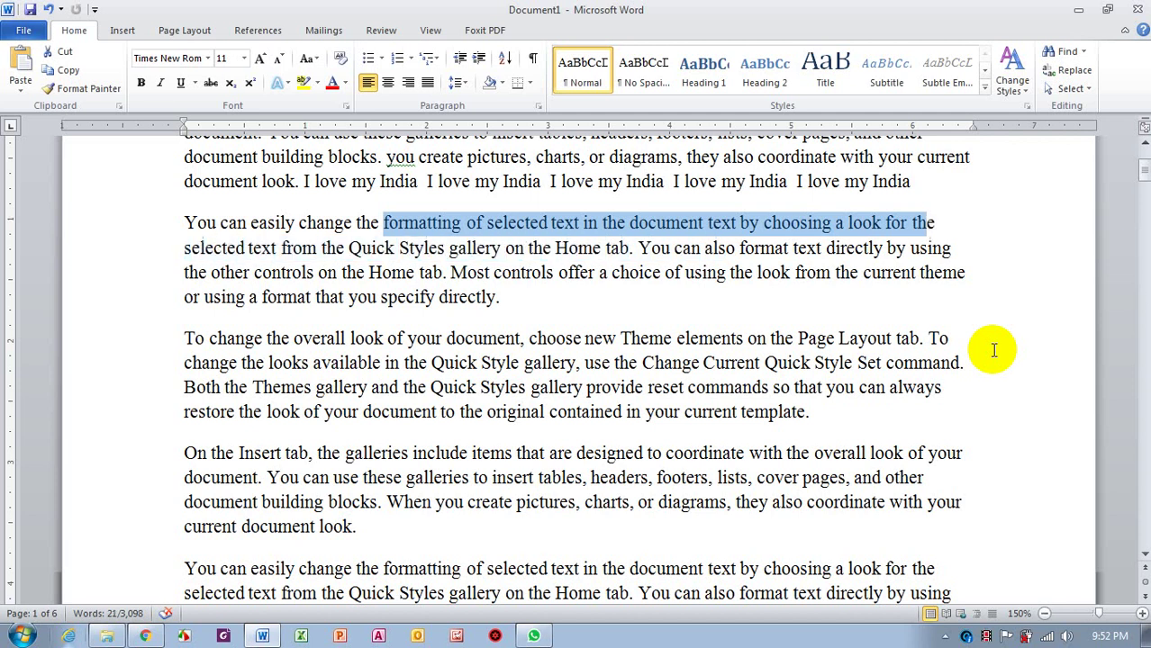
key("shift+Left")
key("shift+Left")
key("shift+Left")
key("shift+Left")
key("shift+Left")
key("shift+Left")
key("shift+Left")
key("shift+Left")
key("shift+Left")
key("shift+Left")
key("shift+Left")
key("shift+Left")
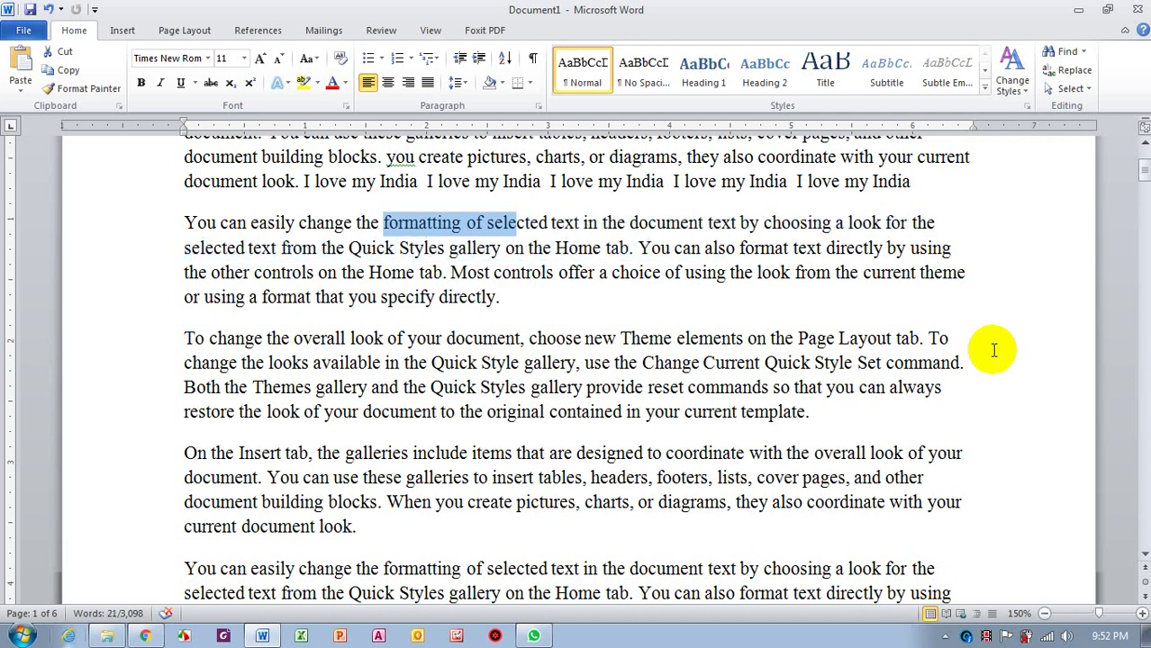
key("shift+Left")
key("shift+Left")
key("shift+Left")
key("shift+Left")
key("shift+Left")
key("shift+Left")
key("shift+Left")
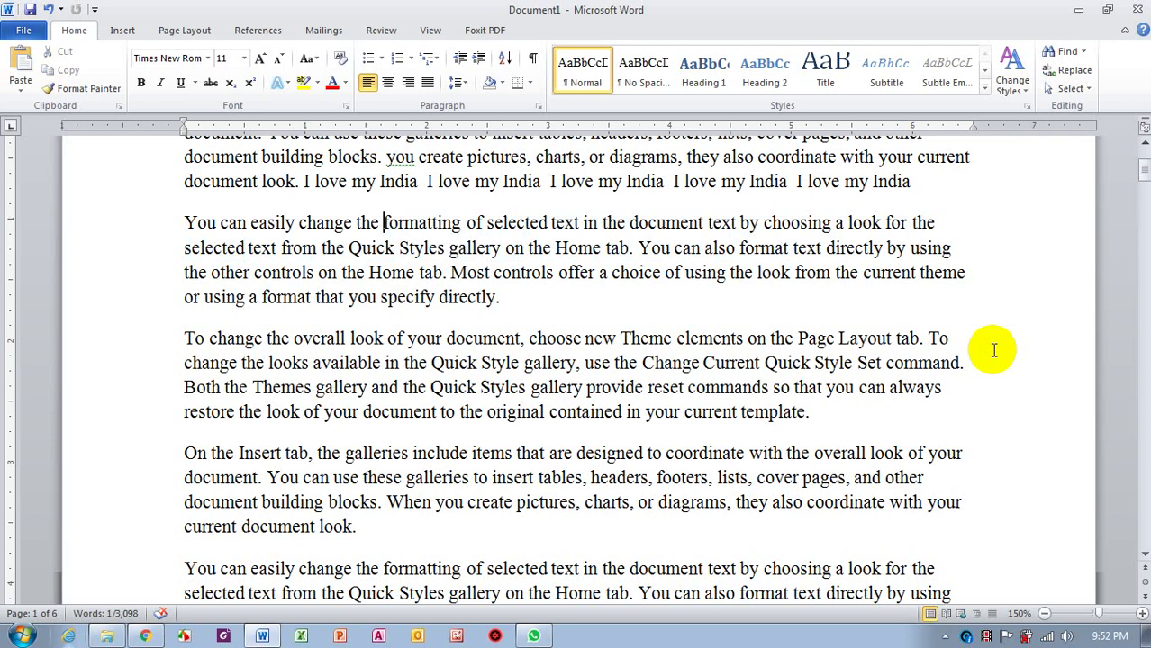
key("shift+Left")
key("shift+Left")
key("shift+Left")
key("shift+Left")
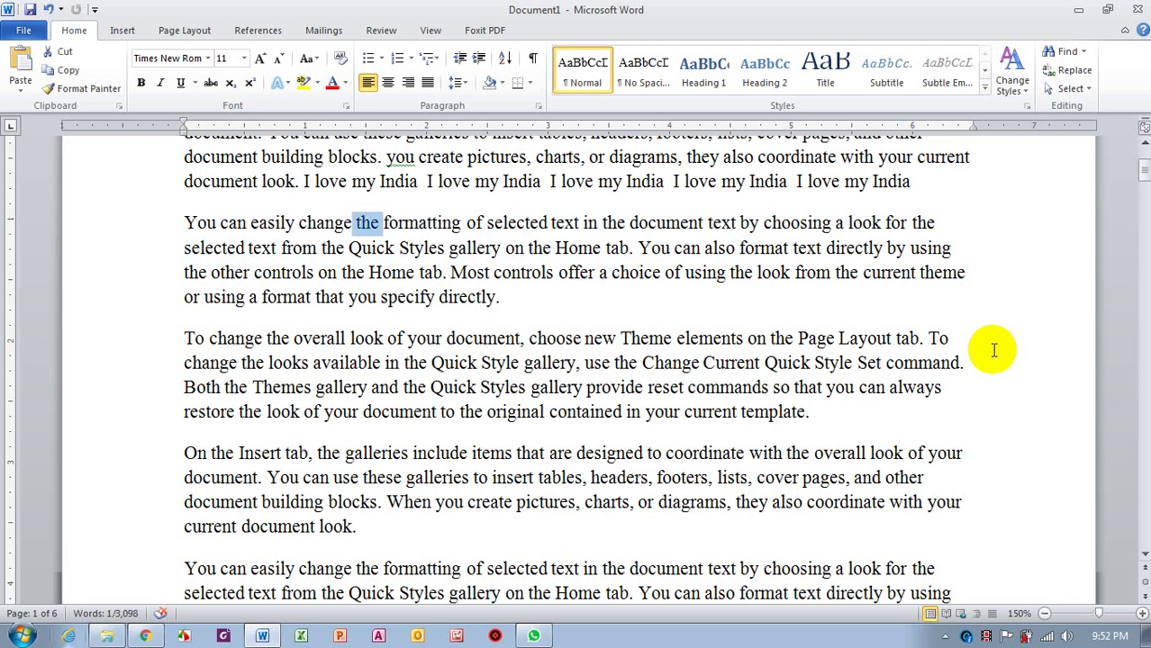
key("shift+Left")
key("shift+Left")
key("shift+Left")
key("shift+Left")
key("shift+Left")
key("shift+Left")
key("shift+Left")
key("shift+Left")
key("shift+Left")
key("shift+Left")
key("shift+Left")
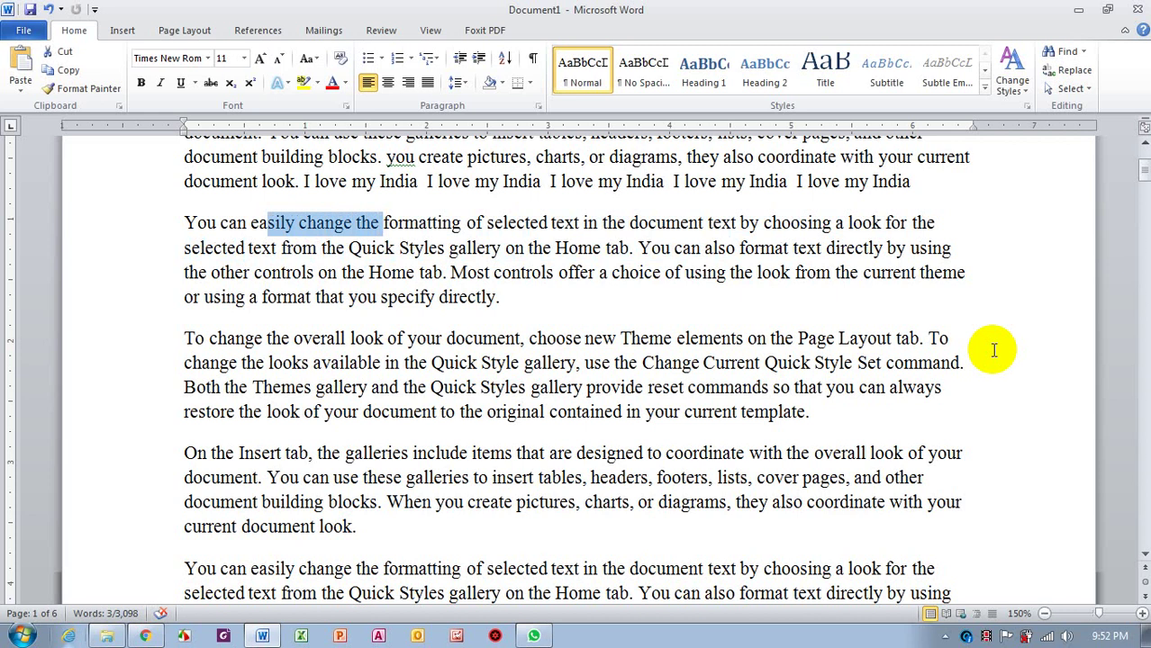
- Select and deselect 'Quick', then place the insertion point after the first 'India'
key("Down")
key("Down")
key("Down")
key("Up")
key("Up")
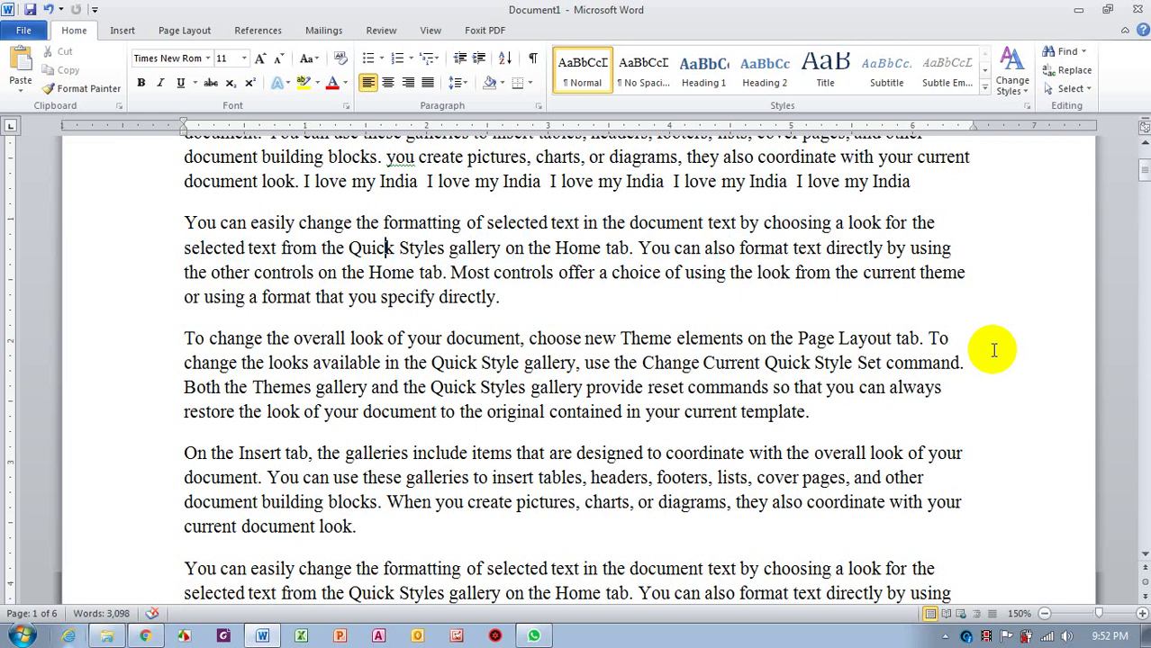
key("Up")
key("shift+Left")
key("shift+Left")
key("shift+Left")
key("shift+Left")
key("shift+Left")
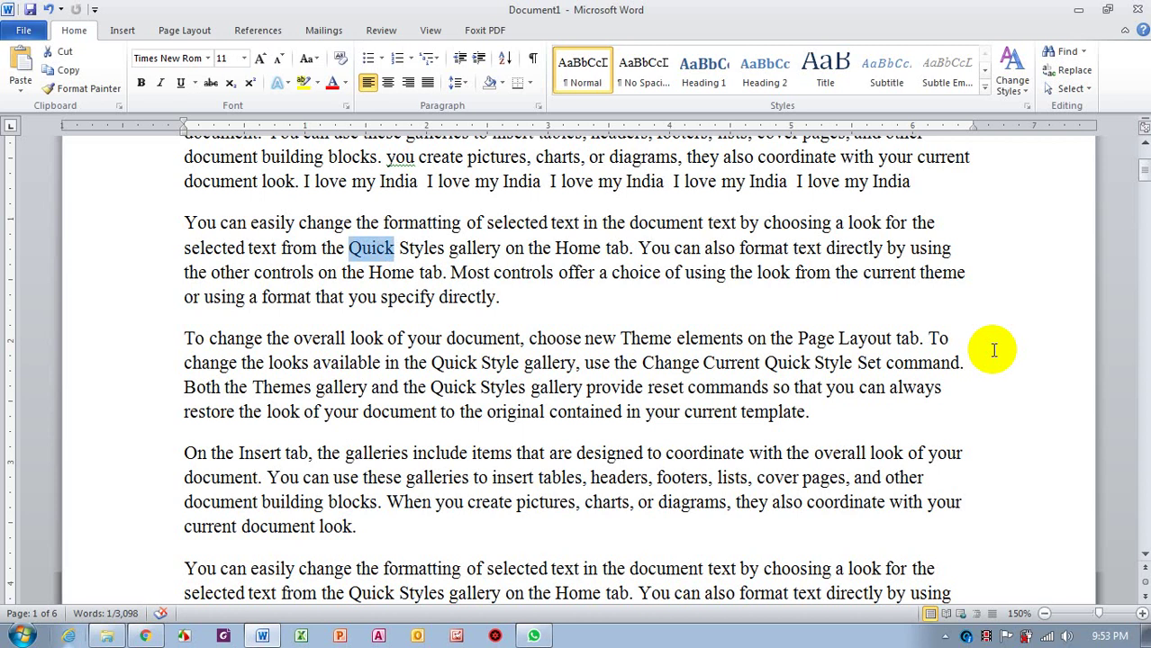
key("Right")
key("Up")
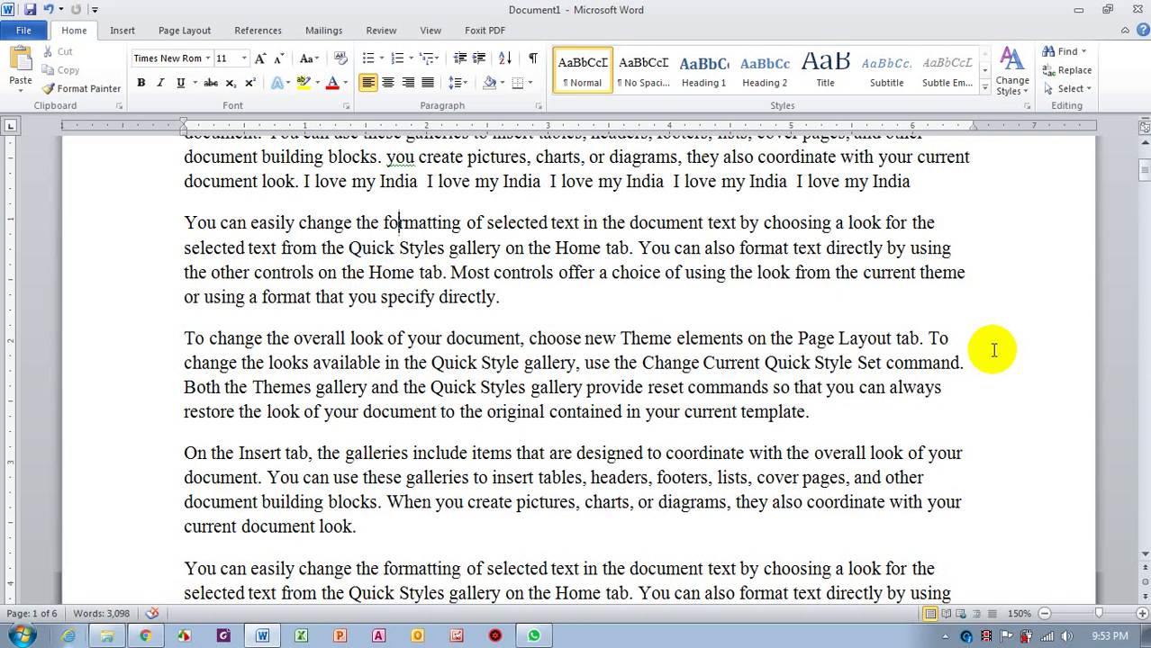
key("Up")
key("Right")
key("Right")
key("Right")
- Extend the selection with Shift+Down from the second 'I love my India' to 'these galleries'
key("shift+Down")
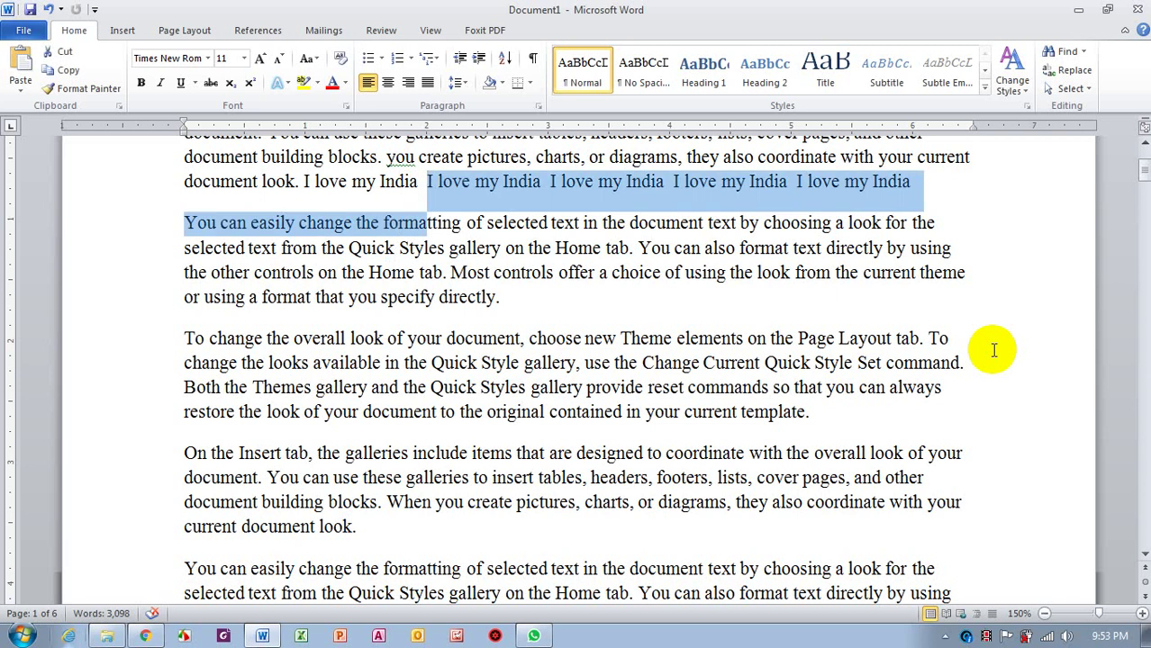
key("shift+Down")
key("shift+Down")
key("shift+Down")
key("shift+Down")
key("shift+Down")
key("shift+Down")
key("shift+Down")
key("shift+Down")
key("shift+Down")
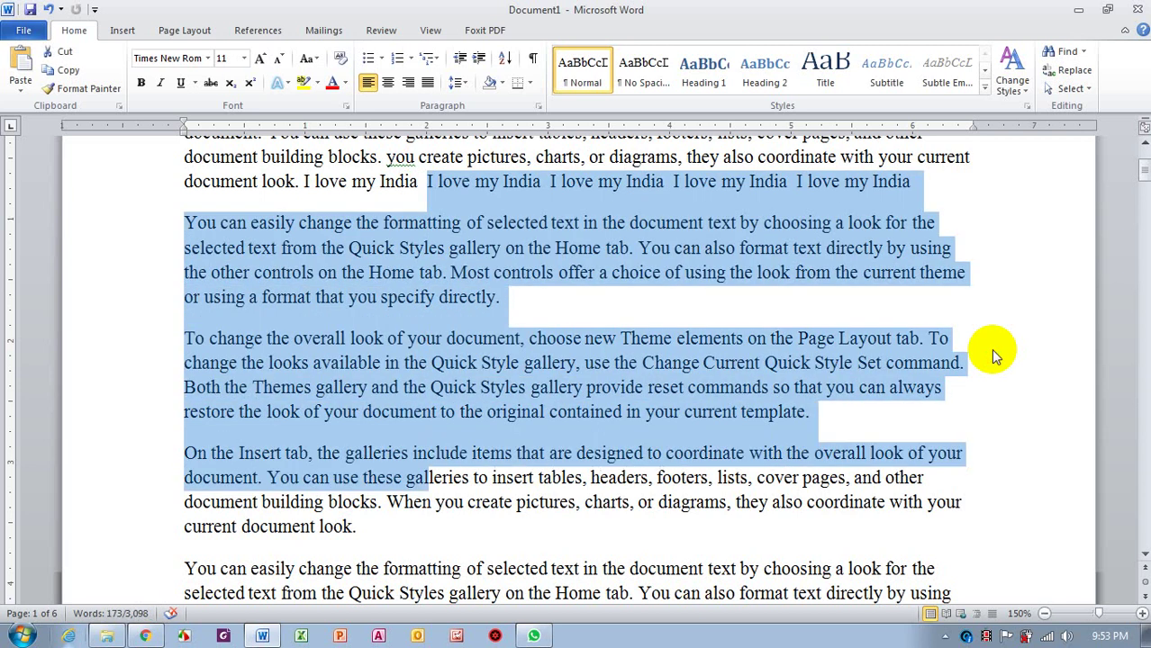
key("shift+Up")
key("shift+Down")
key("shift+Left")
key("shift+Left")
key("shift+Left")
key("shift+Left")
key("shift+Left")
key("shift+Left")
key("shift+Right")
key("shift+Right")
key("shift+Right")
key("shift+Right")
key("shift+Right")
key("shift+Right")
key("shift+Right")
key("shift+Right")
key("shift+Right")
key("shift+Right")
key("shift+Right")
key("shift+Right")
key("shift+Left")
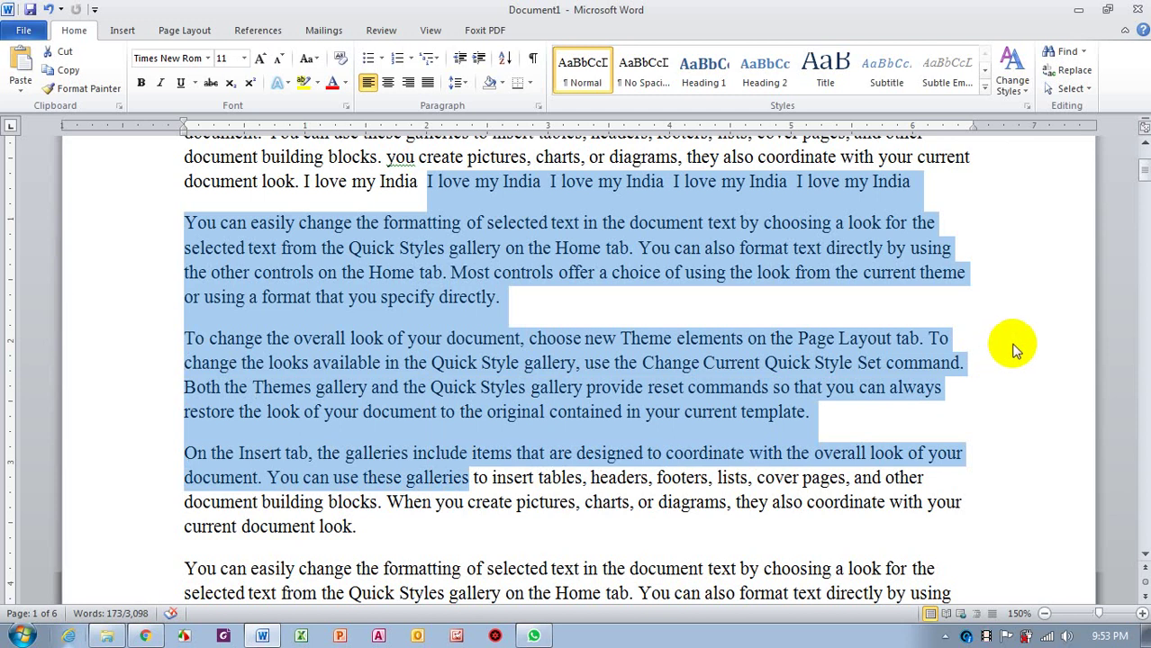
left_click(593, 419)
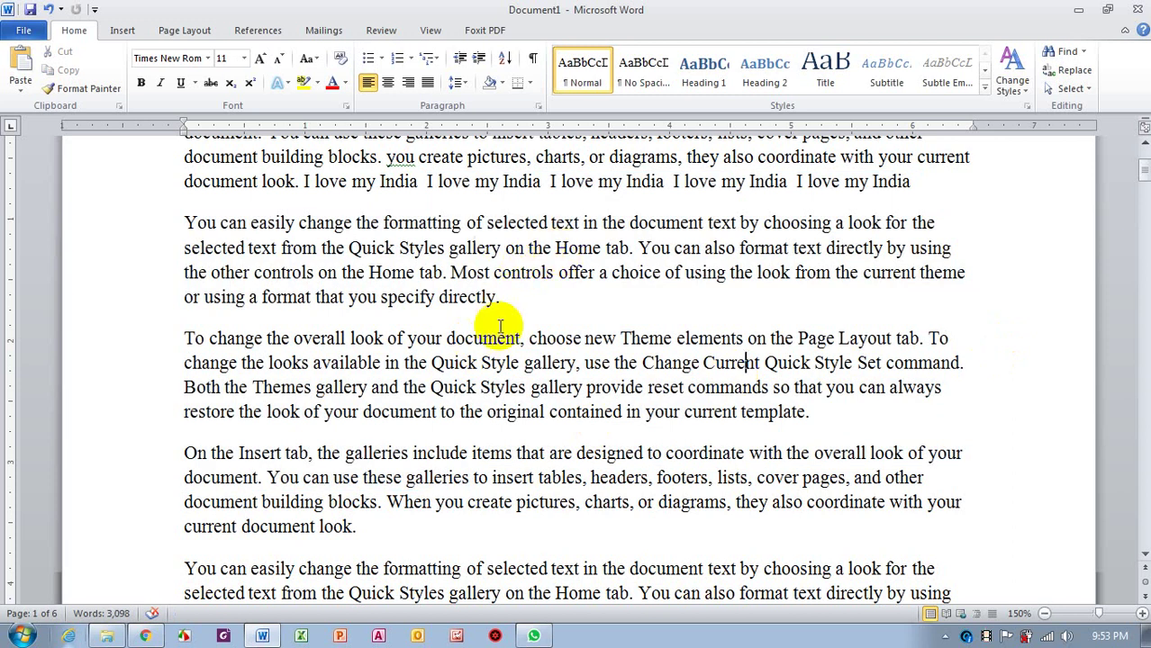
left_click(515, 412)
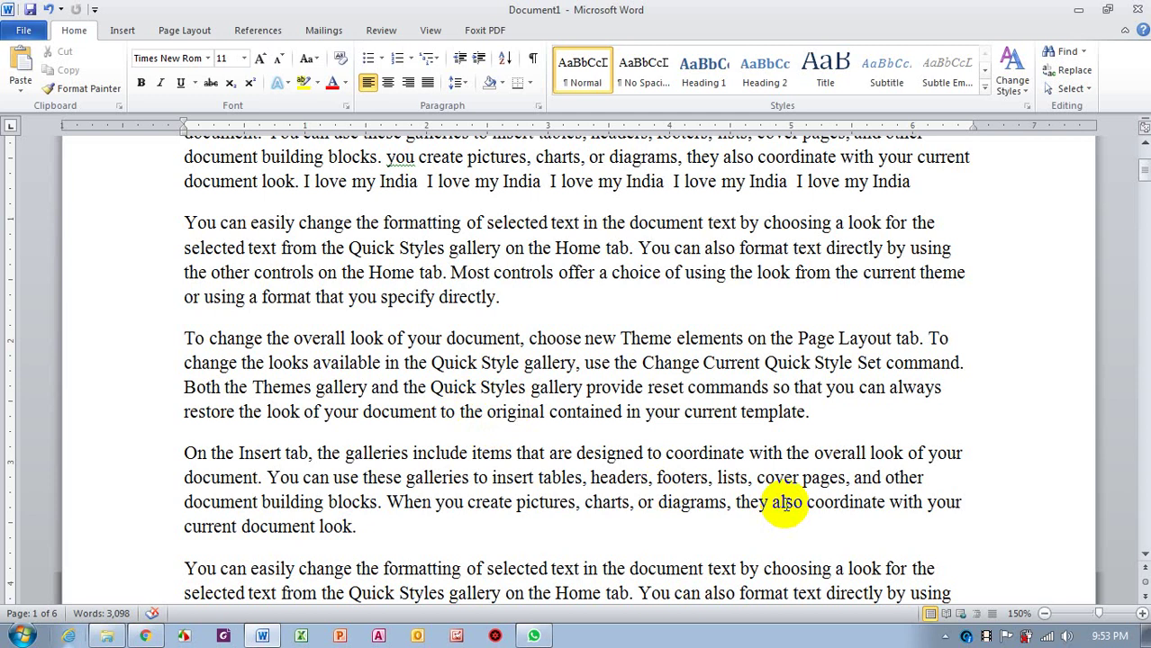
key("Left")
key("Left")
key("Left")
key("Left")
key("ctrl+shift+Right")
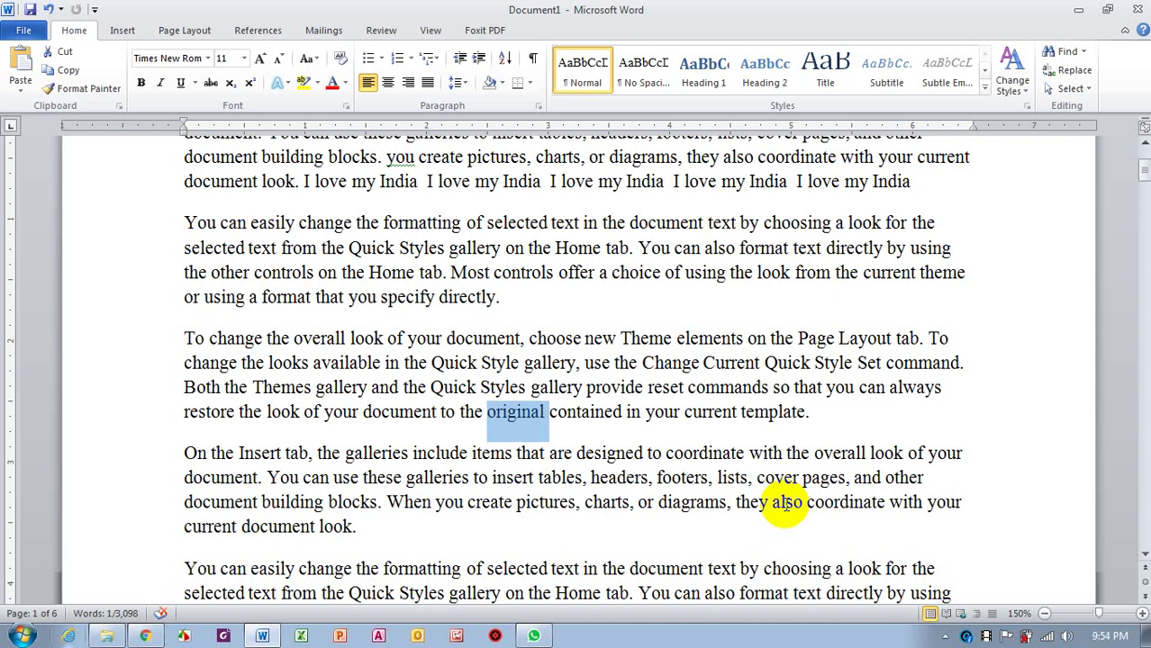
key("ctrl+shift+Right")
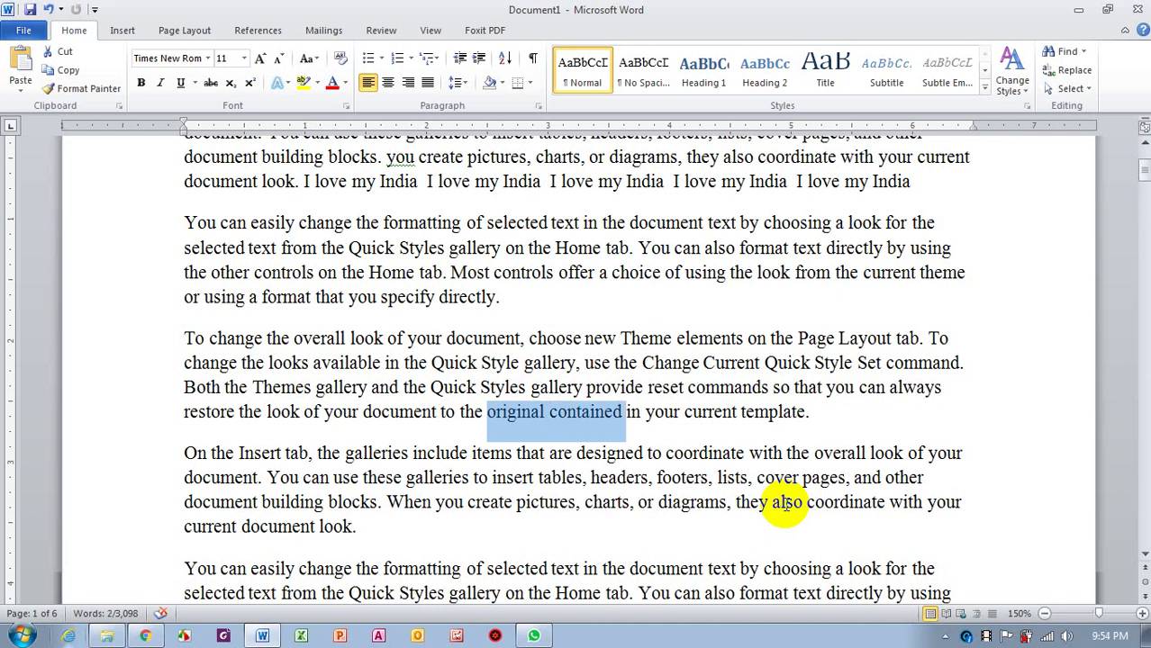
key("ctrl+shift+Right")
key("ctrl+shift+Right")
key("ctrl+shift+Right")
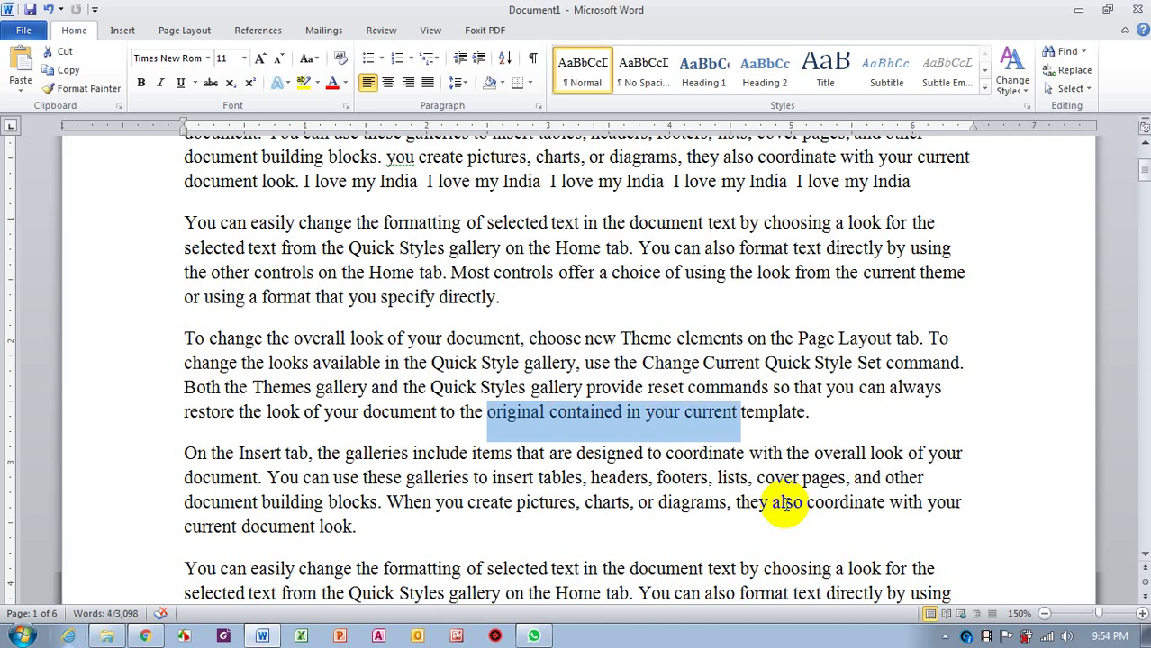
key("ctrl+shift+Right")
key("shift+Right")
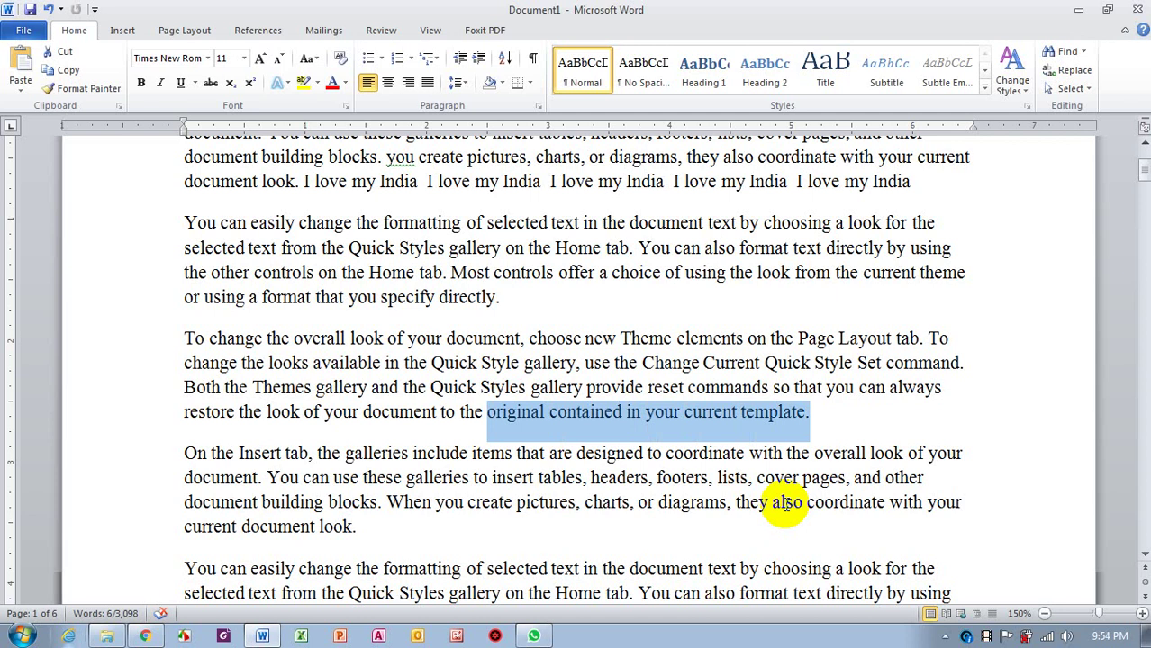
key("Left")
key("Up")
key("Left")
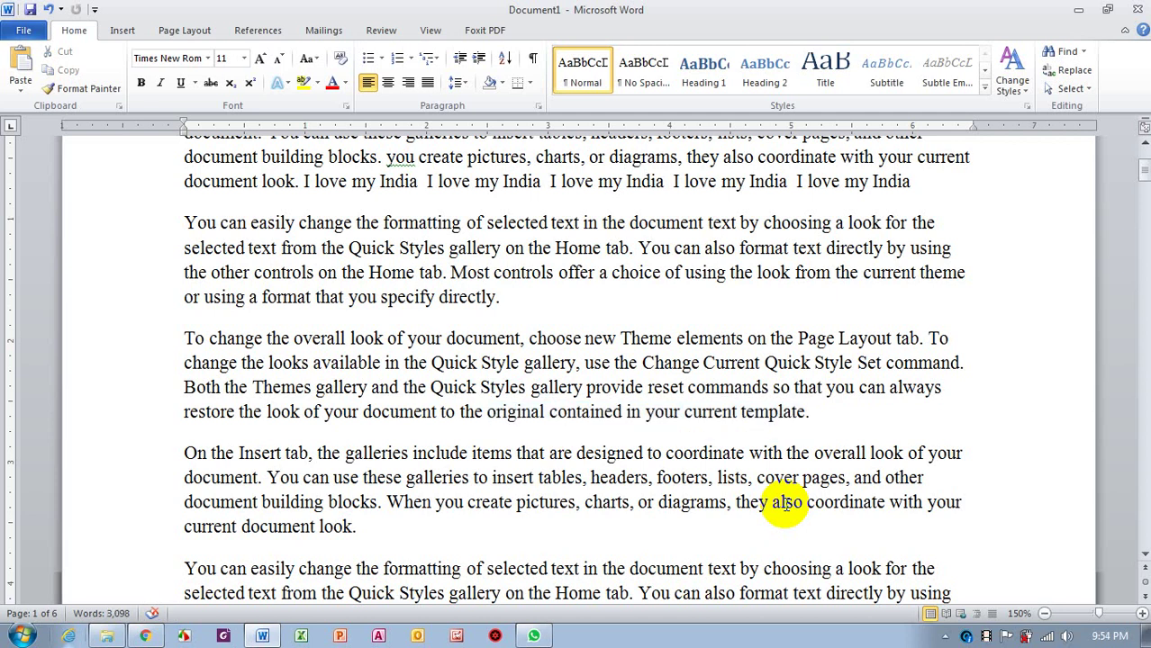
key("ctrl+shift+Left")
key("ctrl+shift+Left")
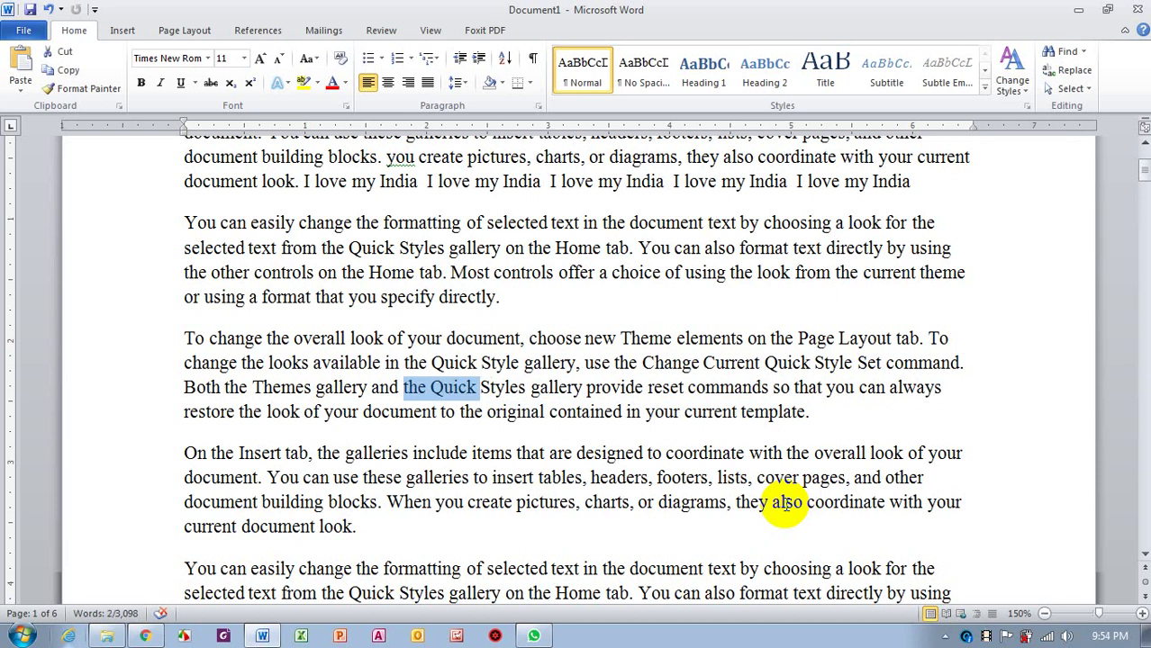
key("ctrl+shift+Left")
key("ctrl+shift+Left")
key("ctrl+shift+Left")
key("ctrl+shift+Left")
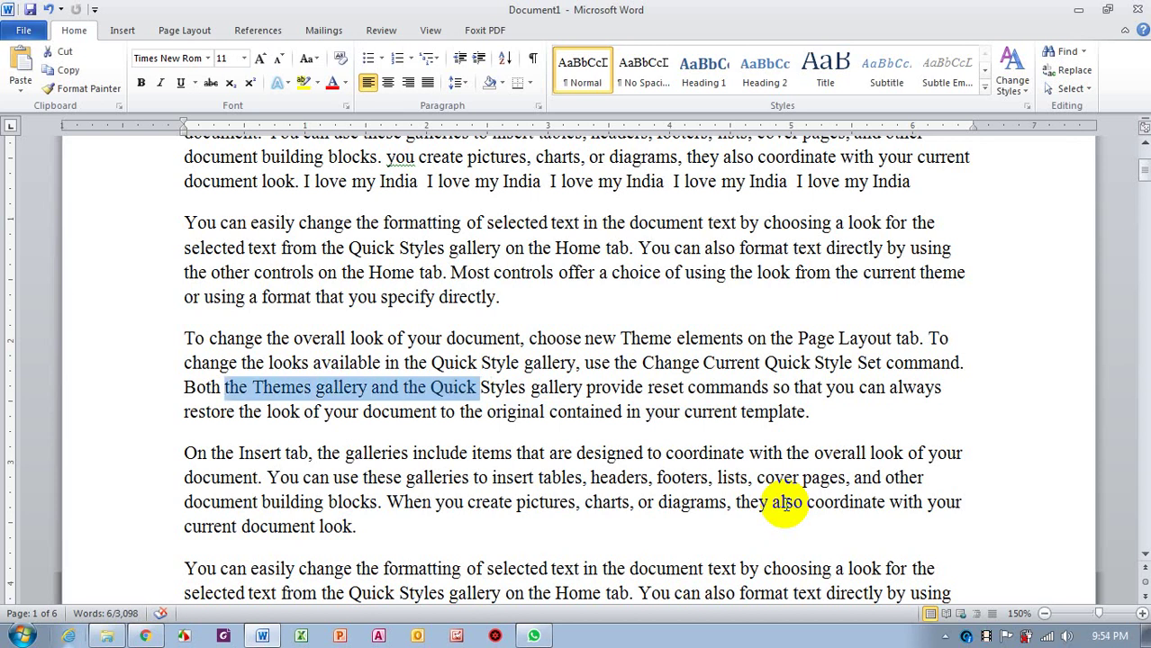
key("Right")
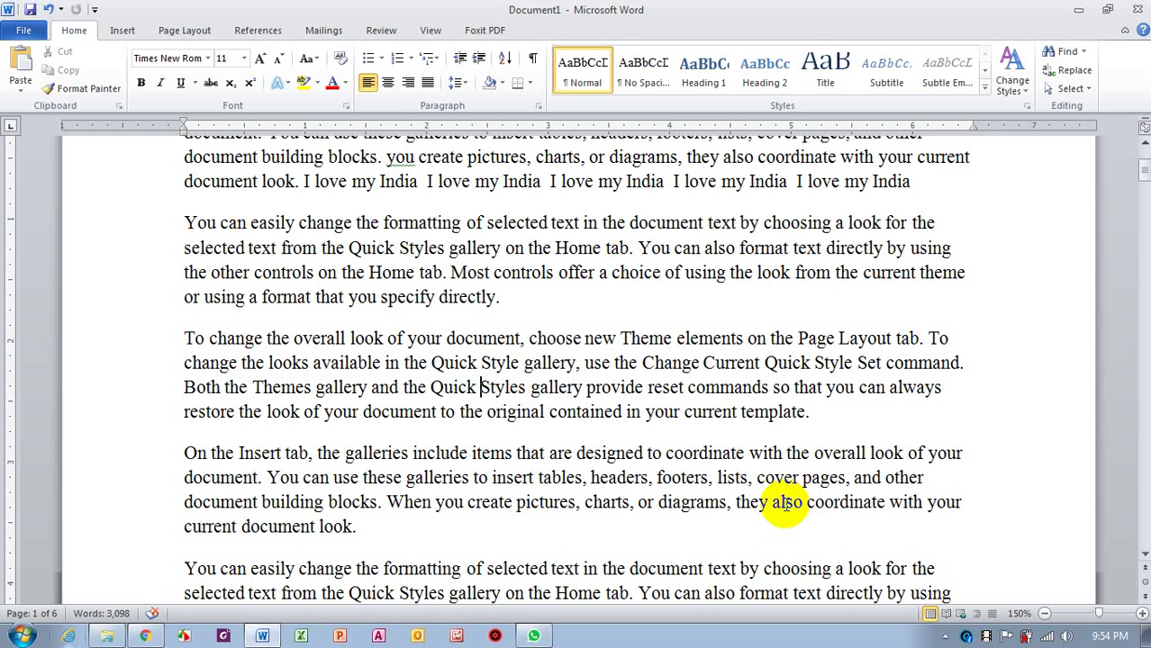
- Select paragraph portions with Ctrl+Shift+Up/Down, clearing each, then Ctrl+A the whole document
key("ctrl+shift+Up")
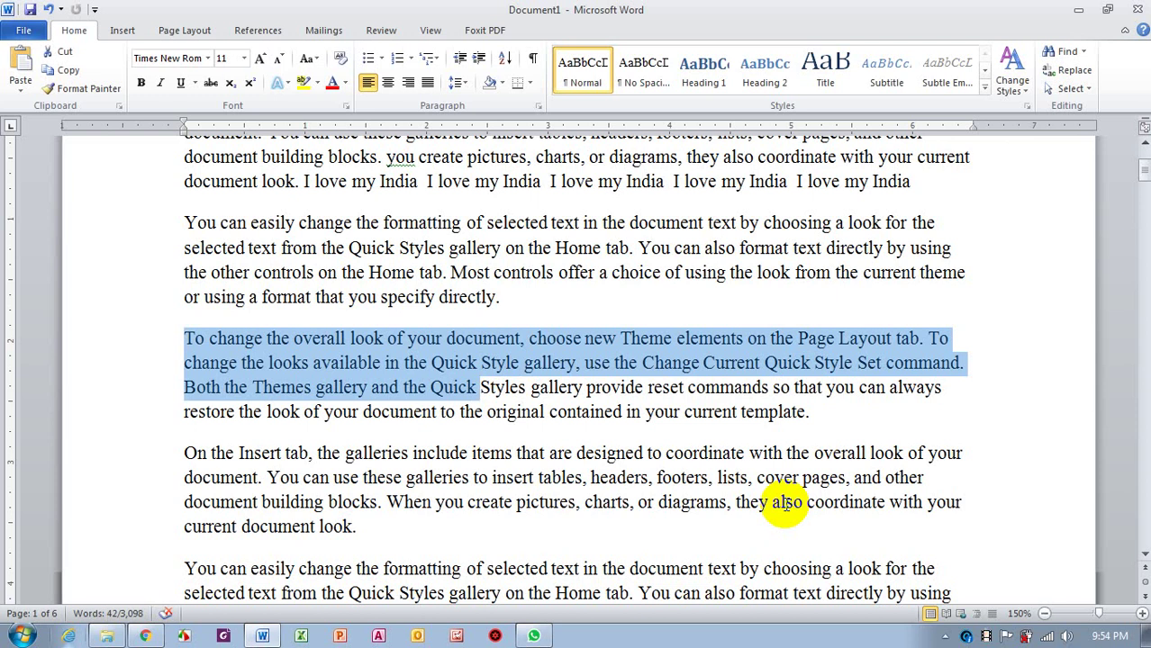
left_click(526, 390)
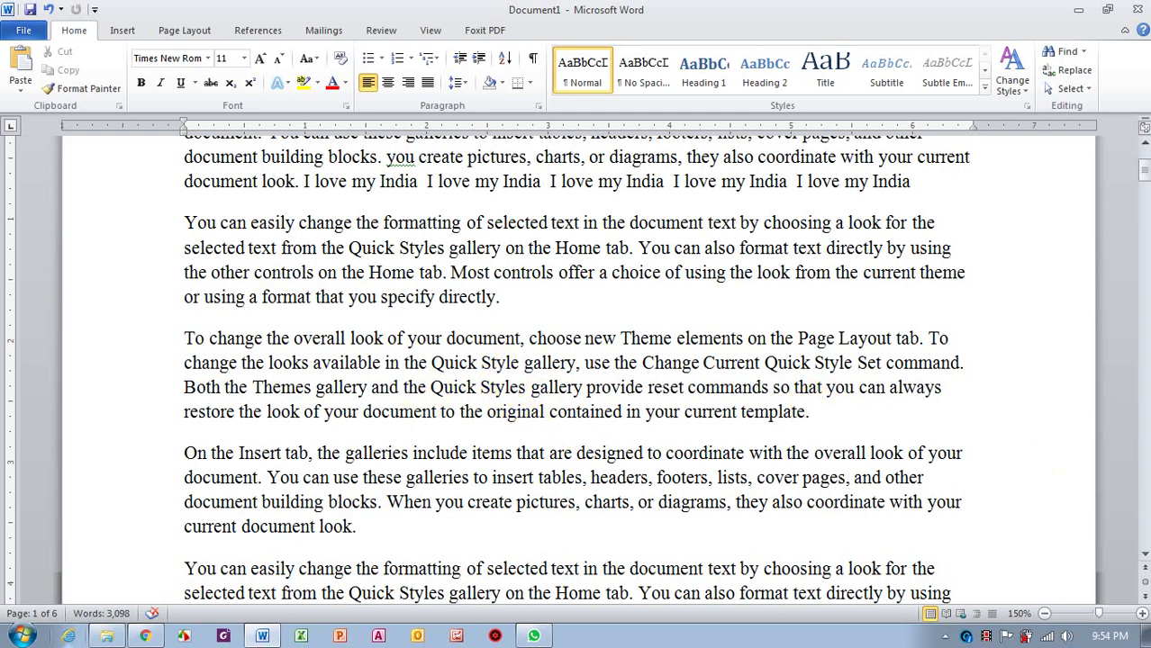
key("ctrl+shift+Down")
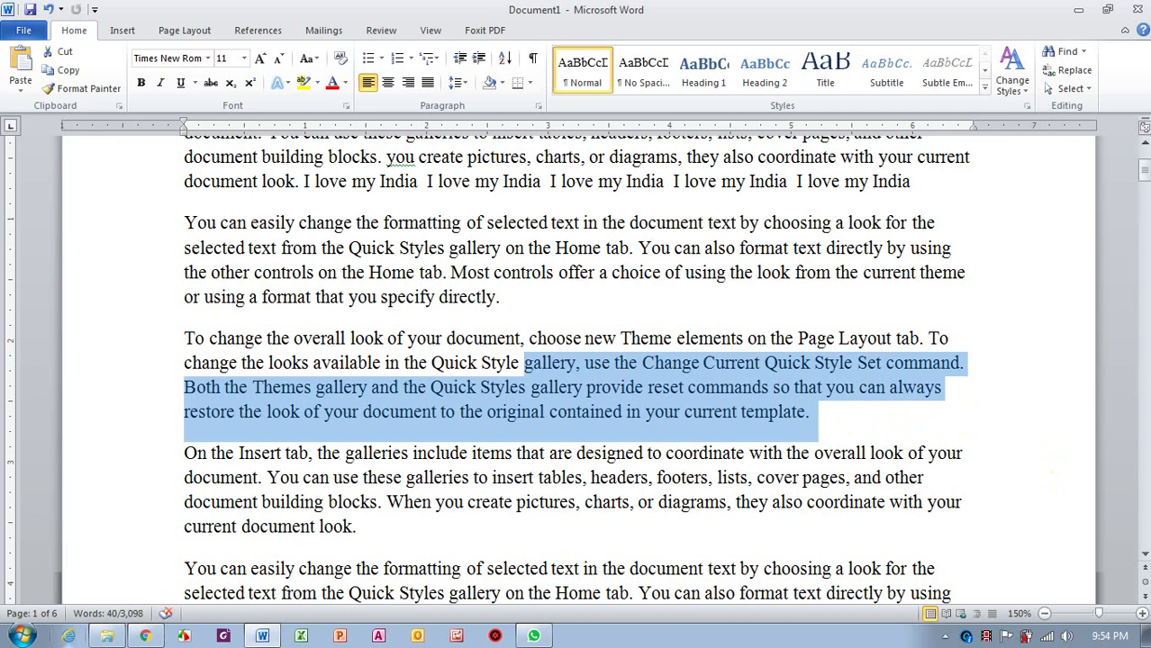
left_click(615, 363)
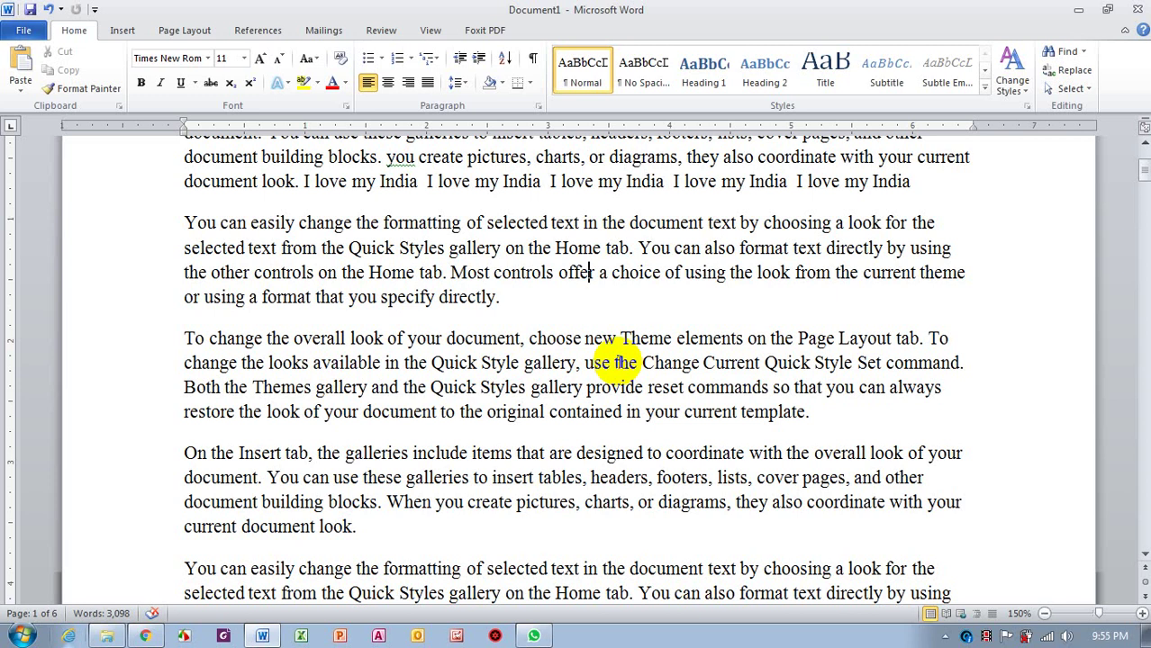
key("ctrl+a")
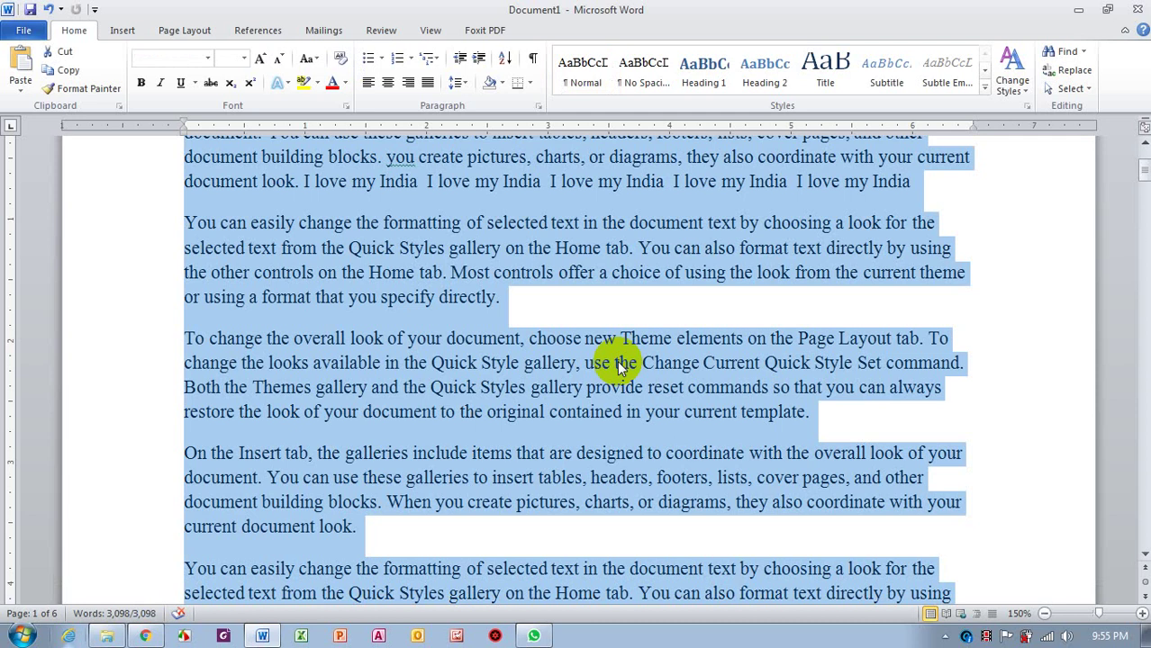
left_click(586, 347)
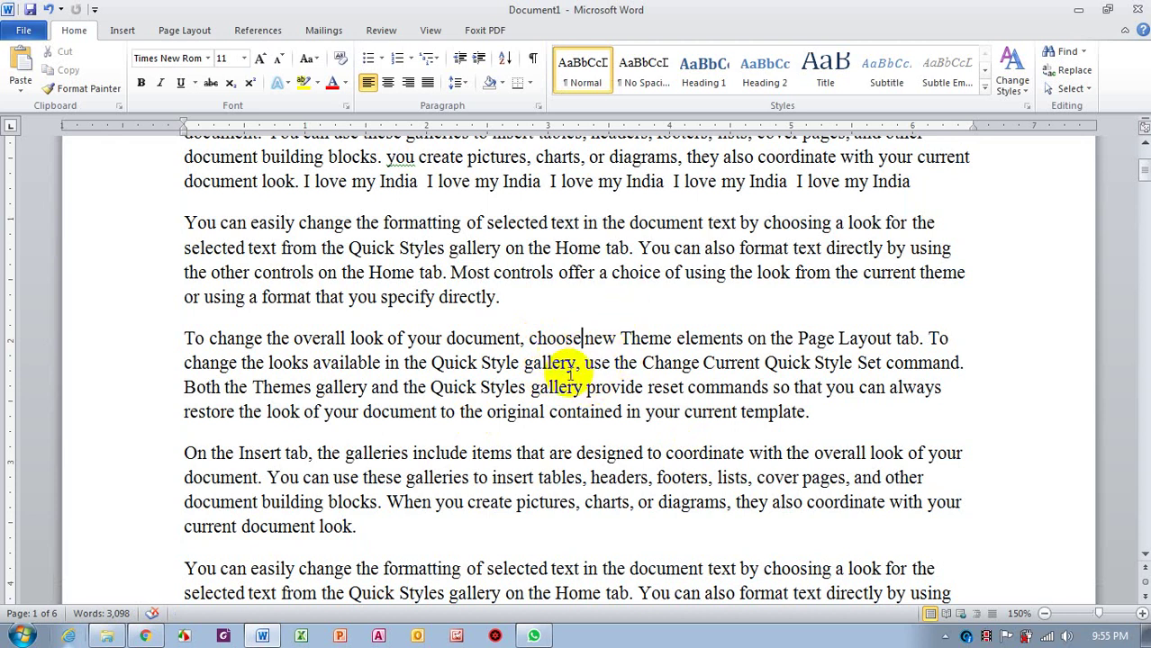
left_click(567, 363)
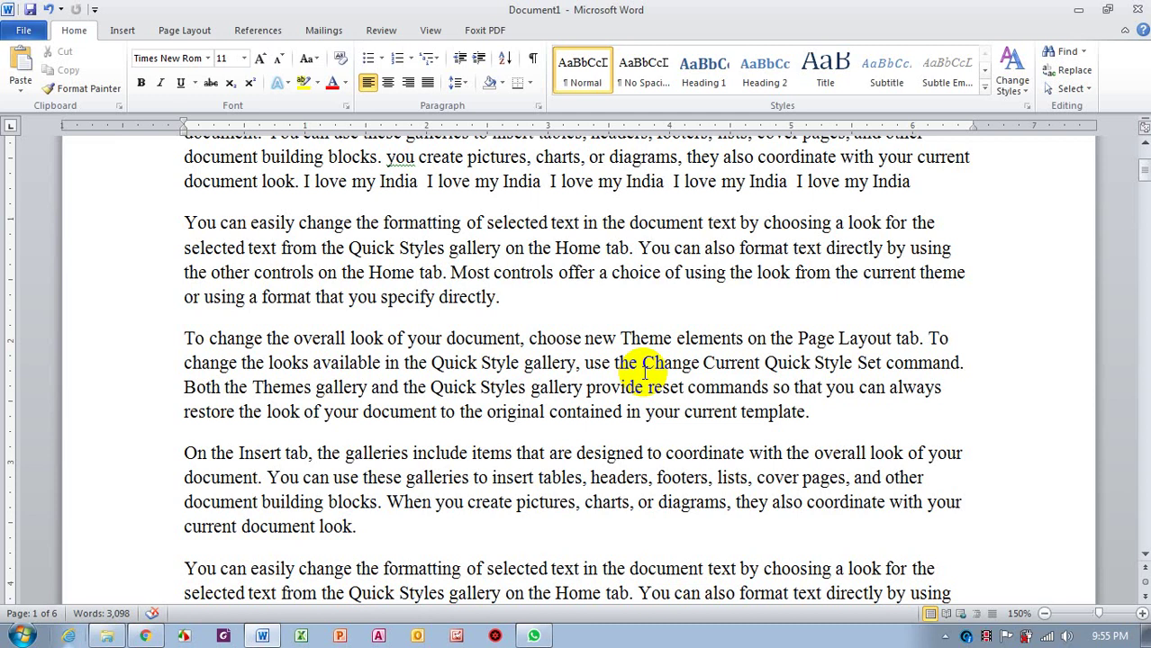
key("Home")
key("shift+End")
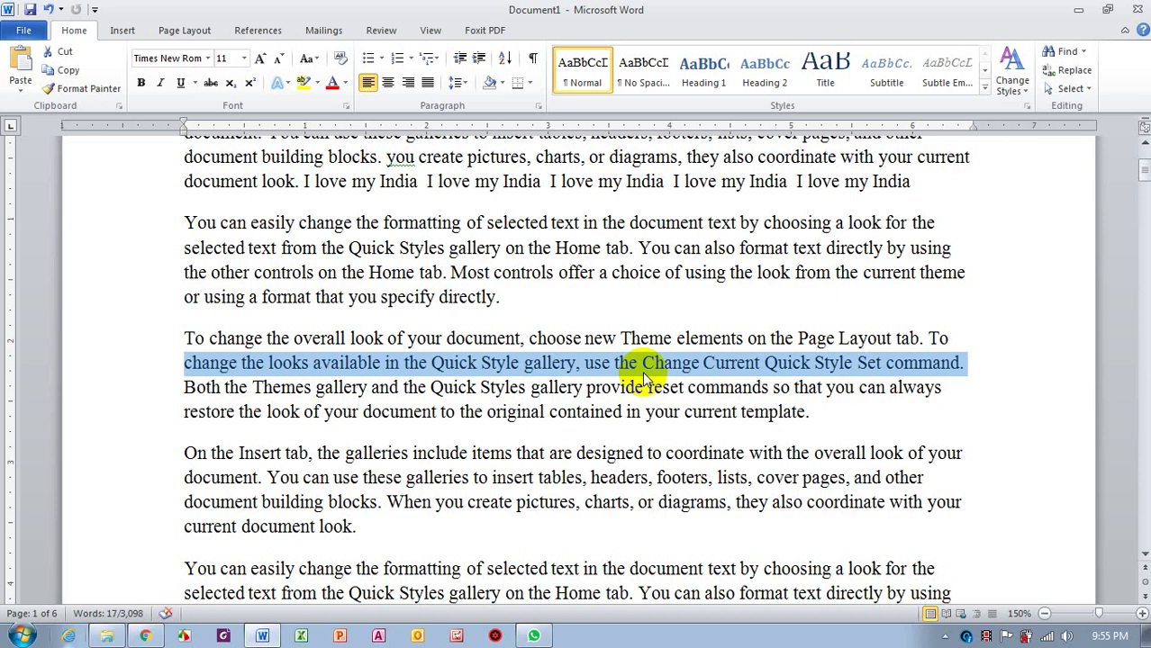
key("Right")
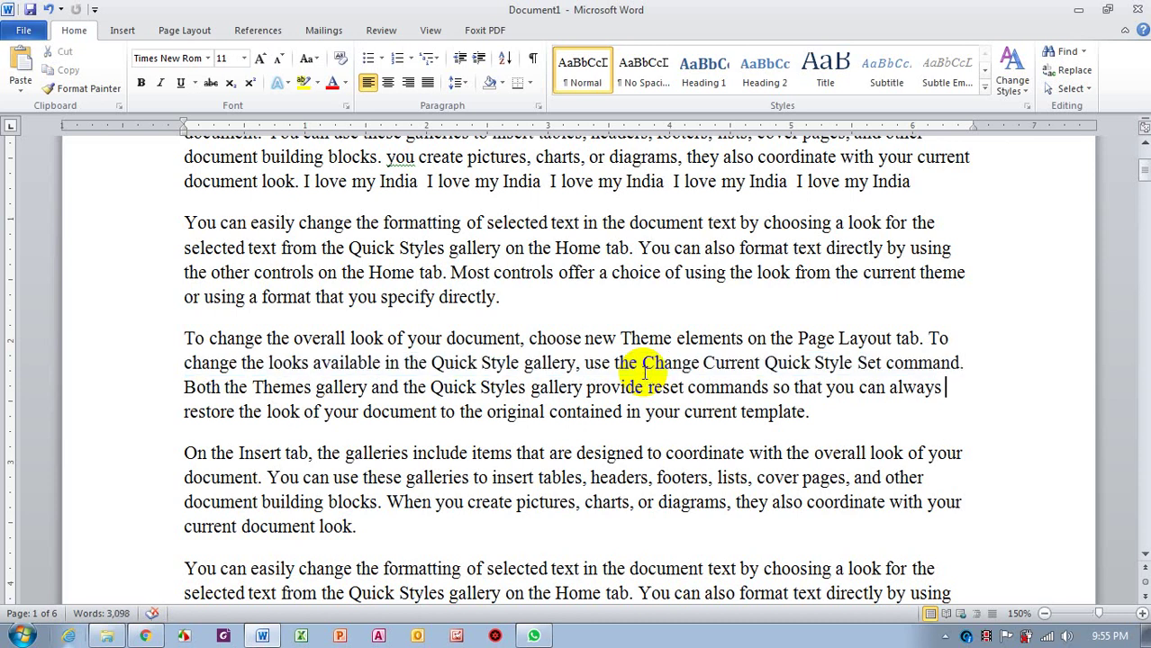
left_click(550, 387)
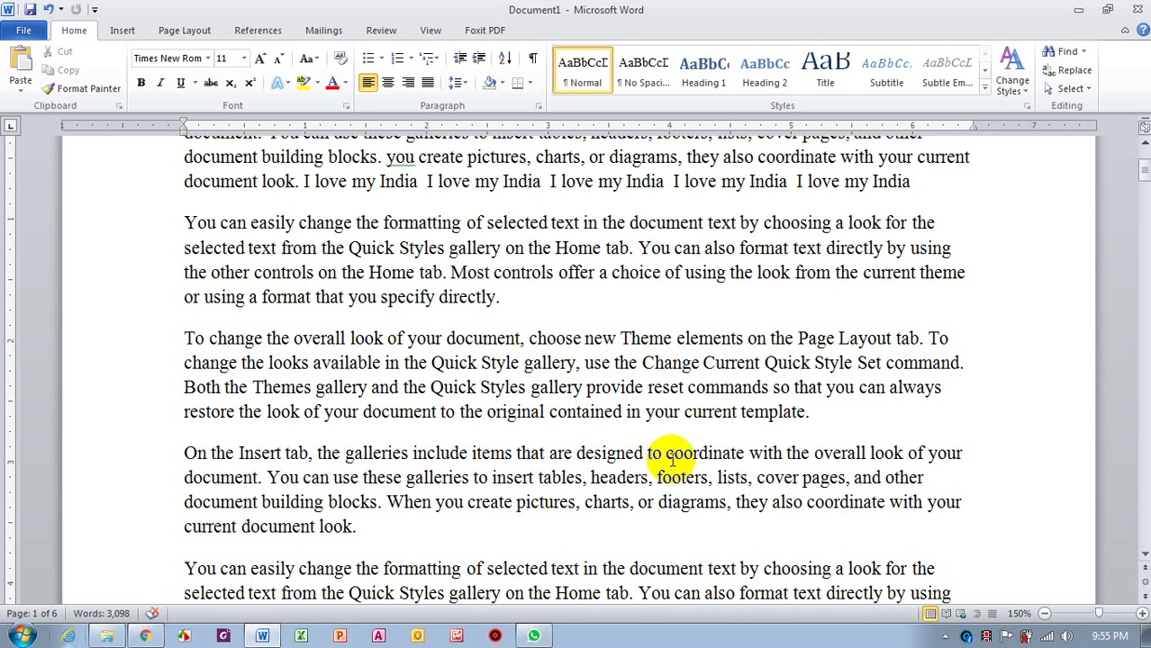
key("End")
key("shift+Home")
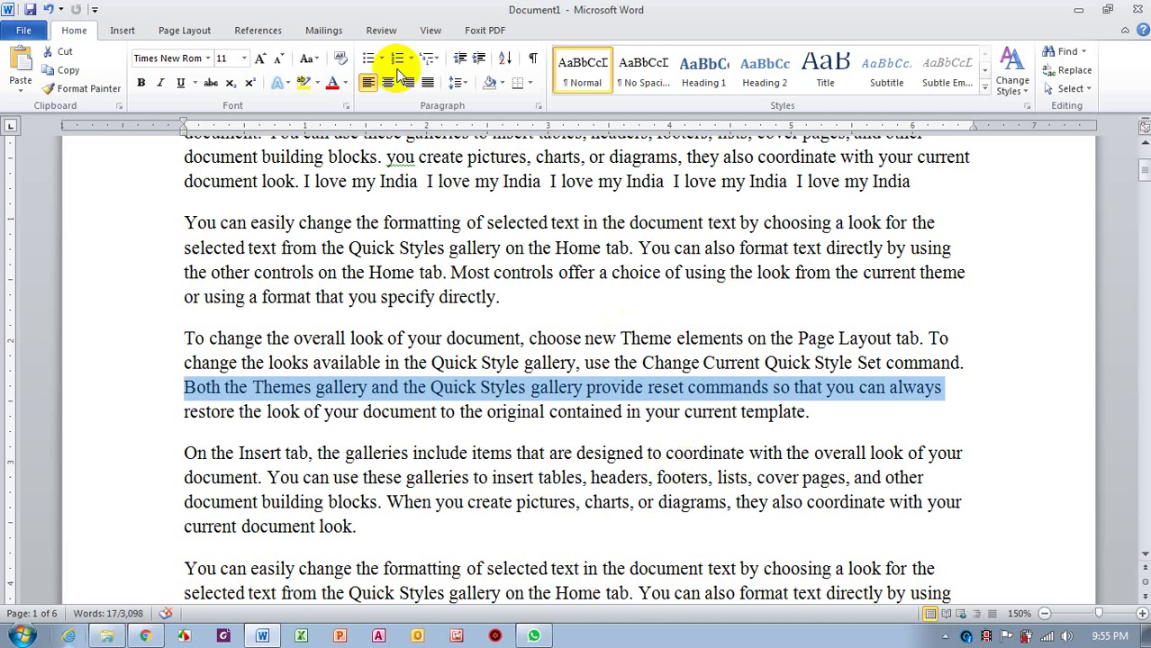
left_click(473, 388)
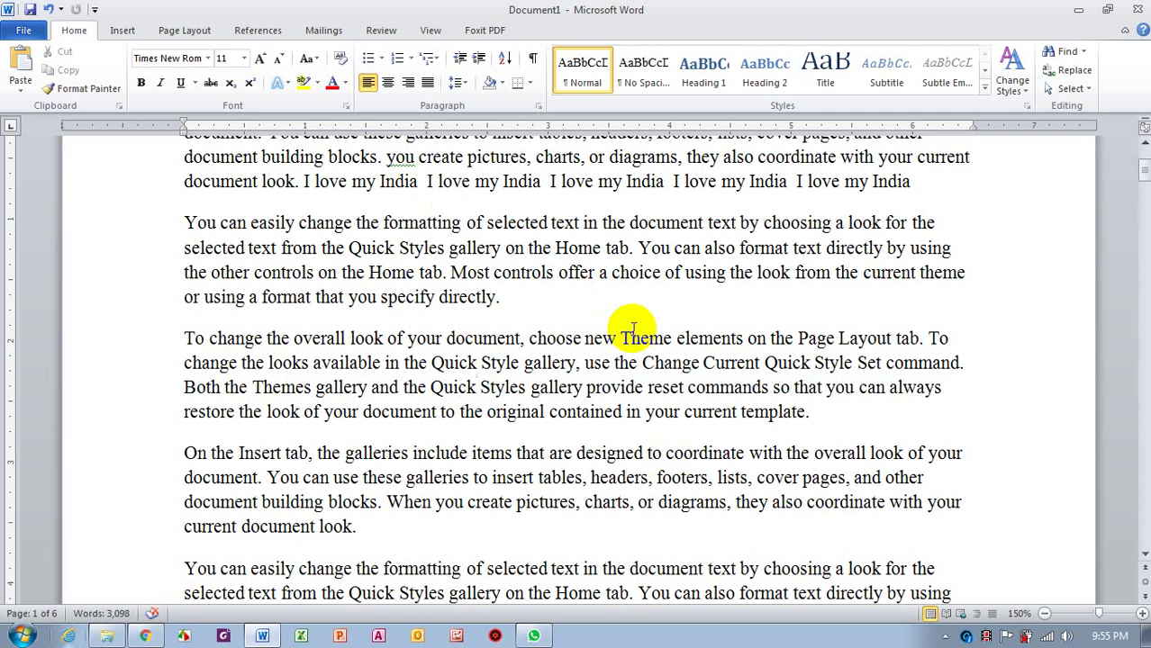
key("shift+Home")
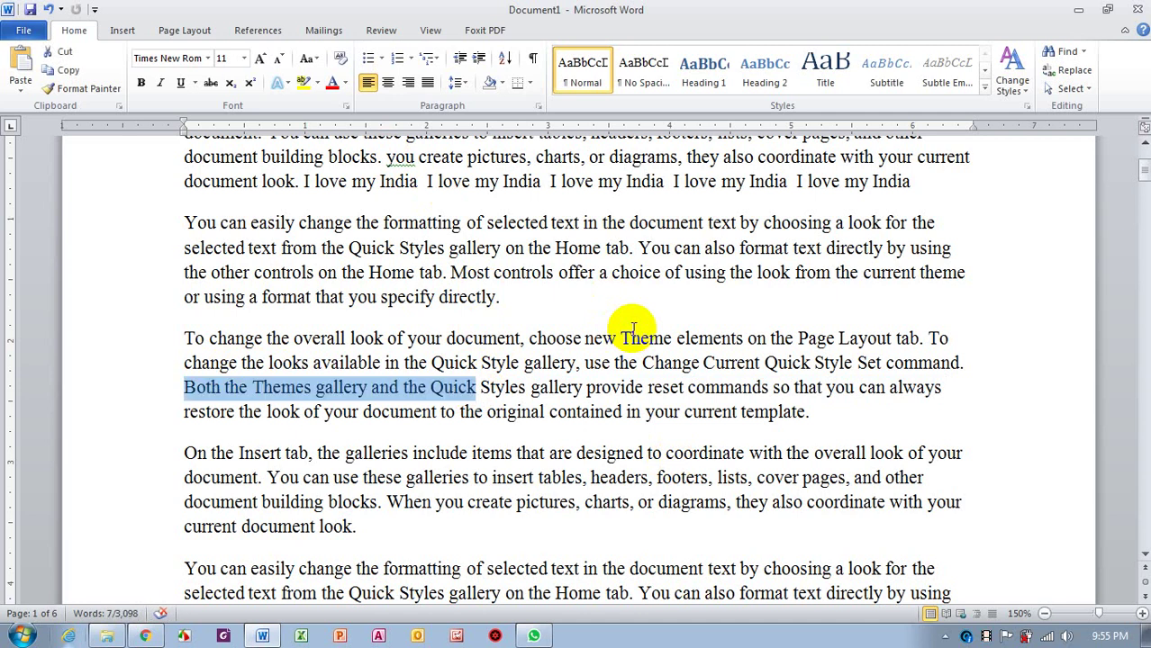
left_click(529, 366)
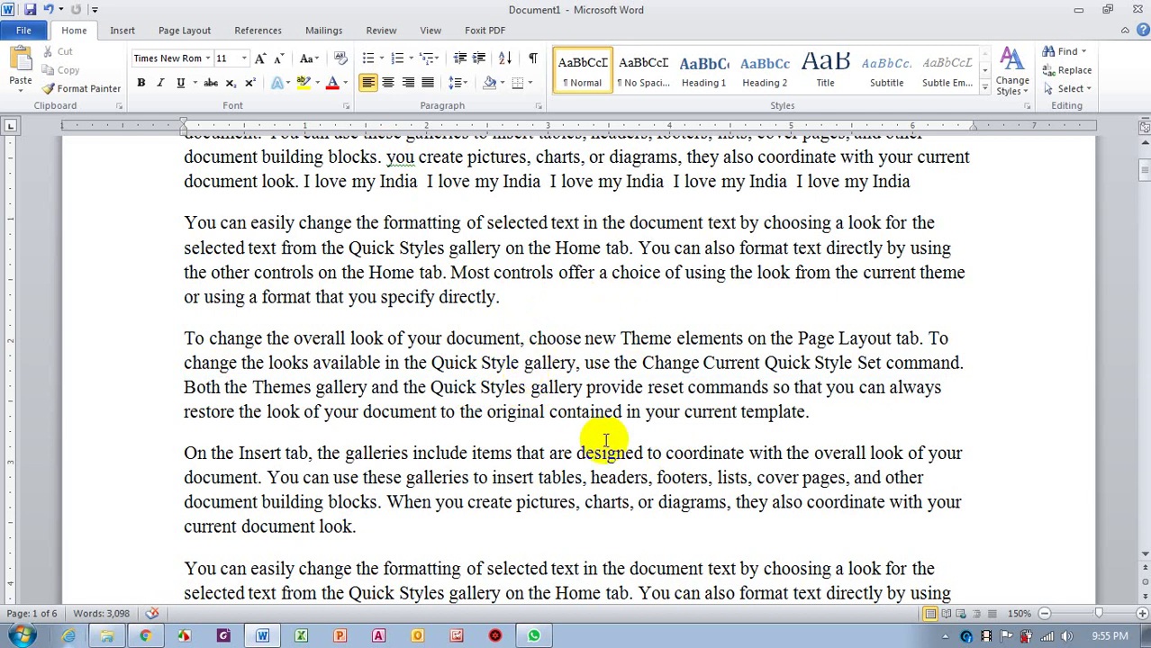
key("shift+End")
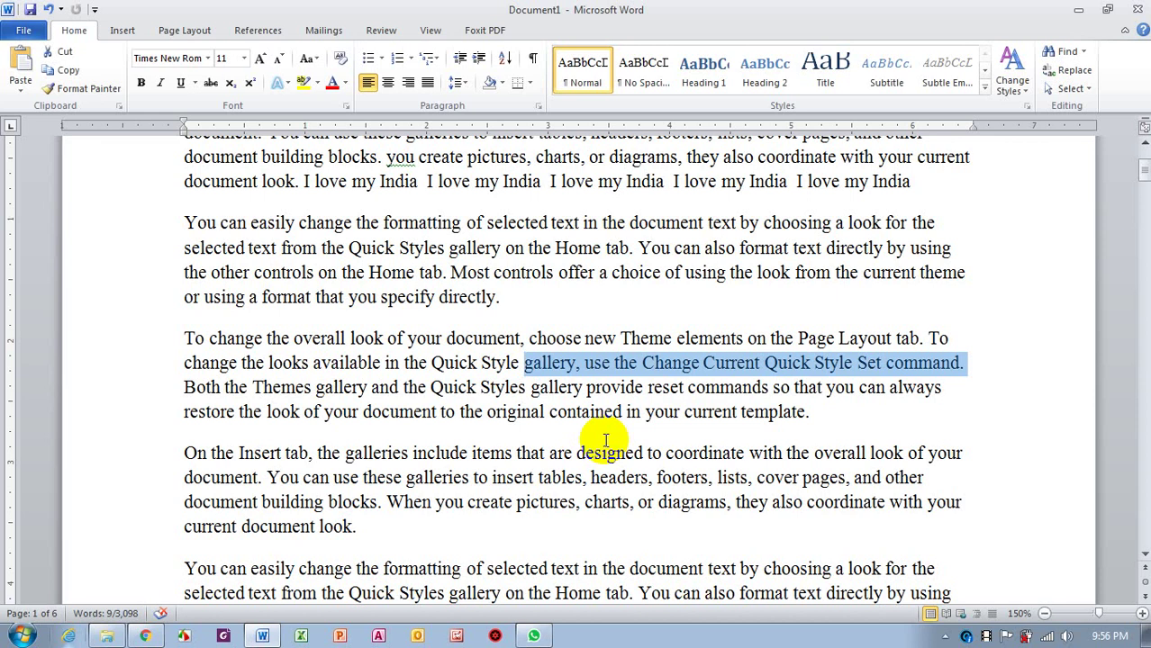
left_click(585, 401)
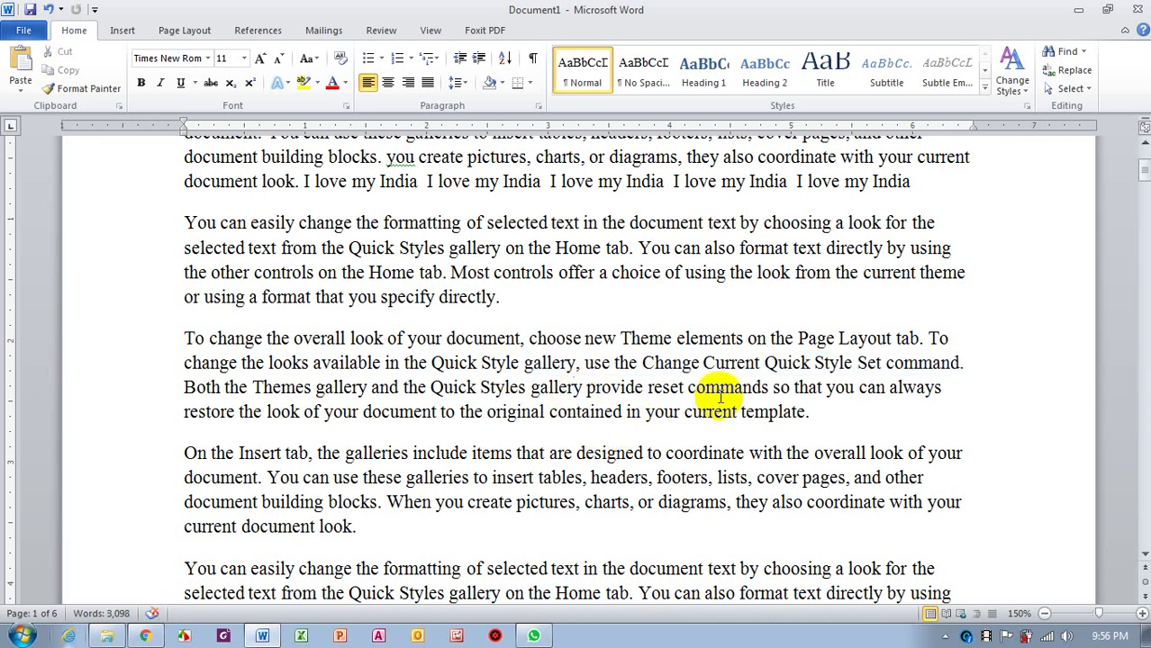
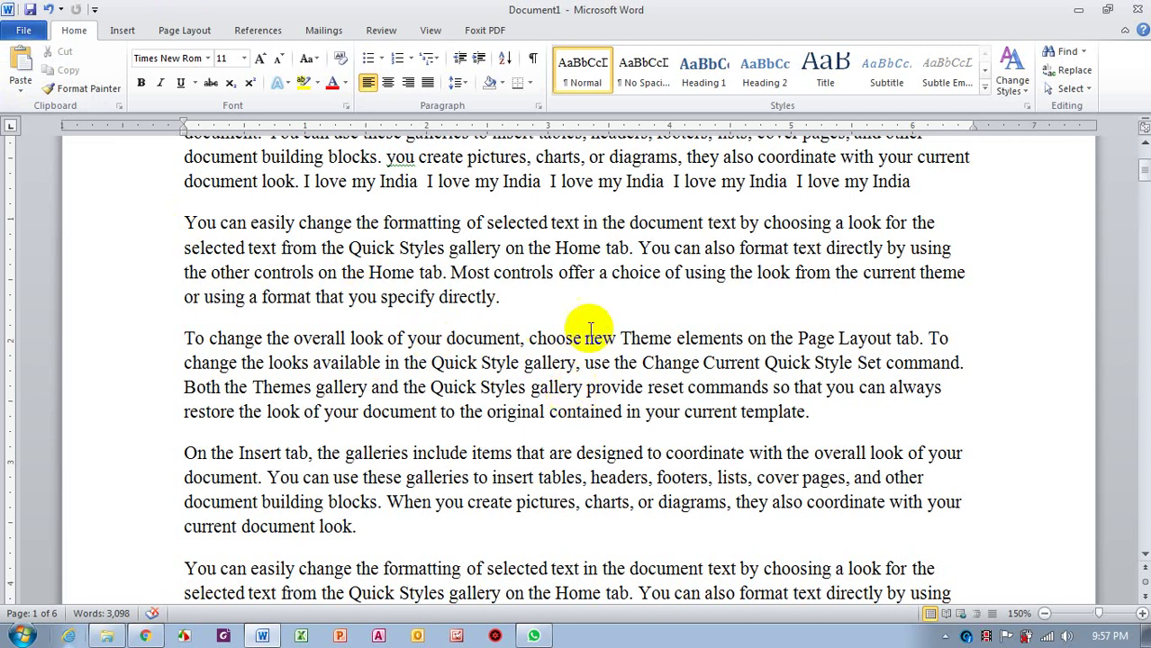
- Copy the word 'controls' from 'Most controls offer' and place the cursor after 'choose'
left_click(594, 272)
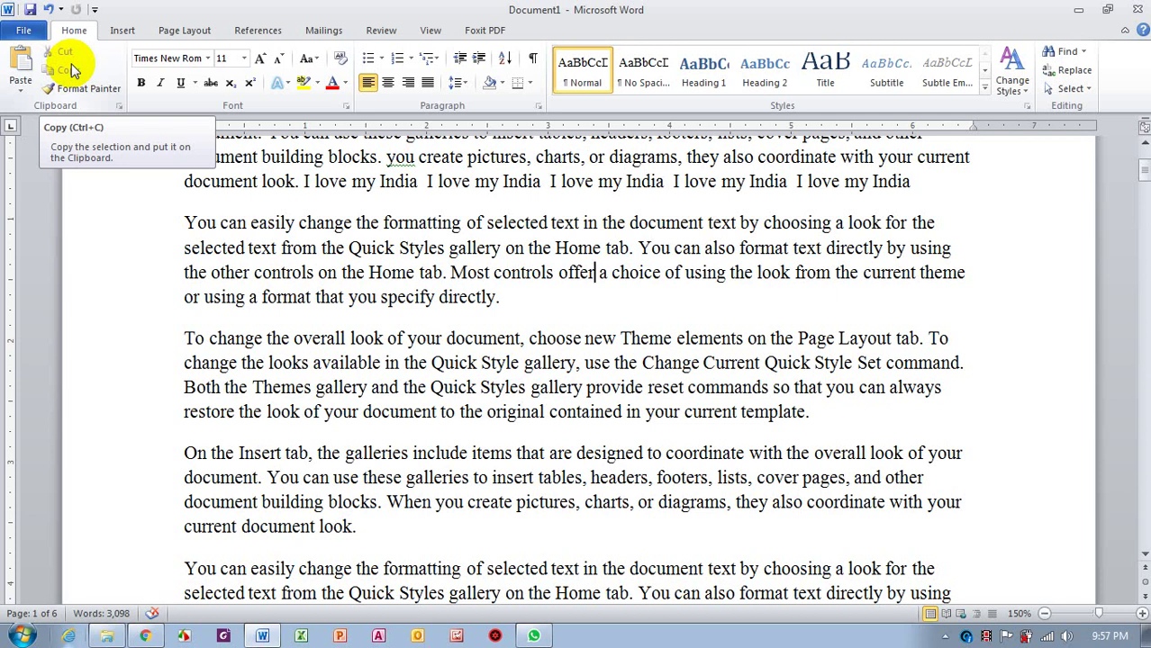
double_click(519, 272)
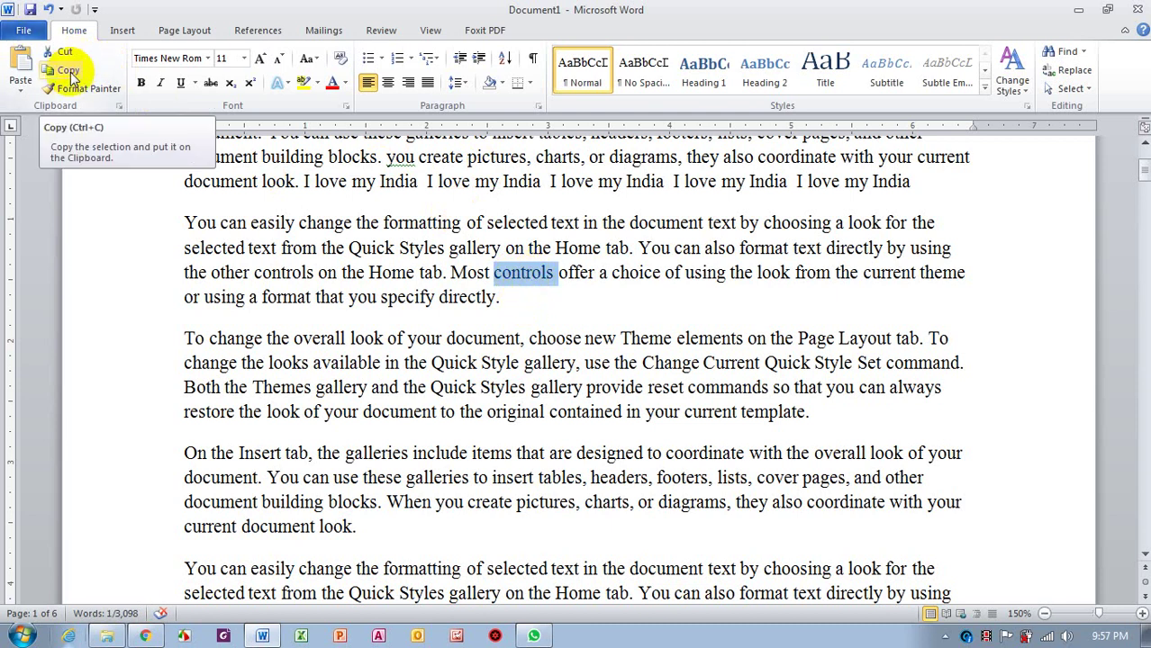
left_click(72, 79)
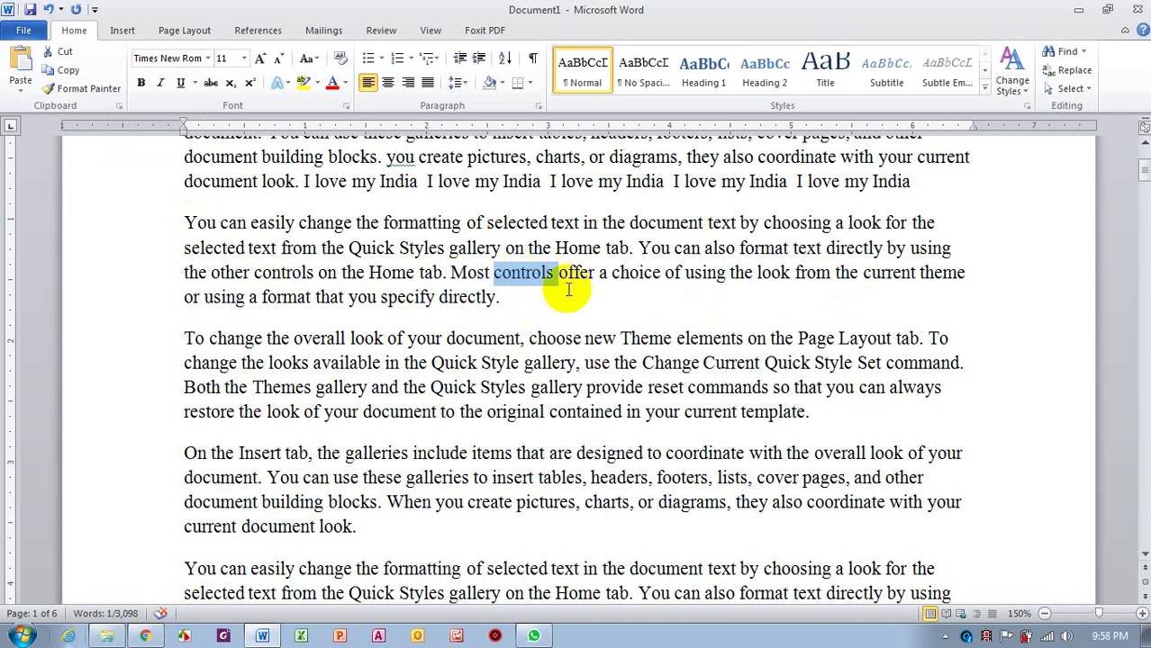
left_click(599, 280)
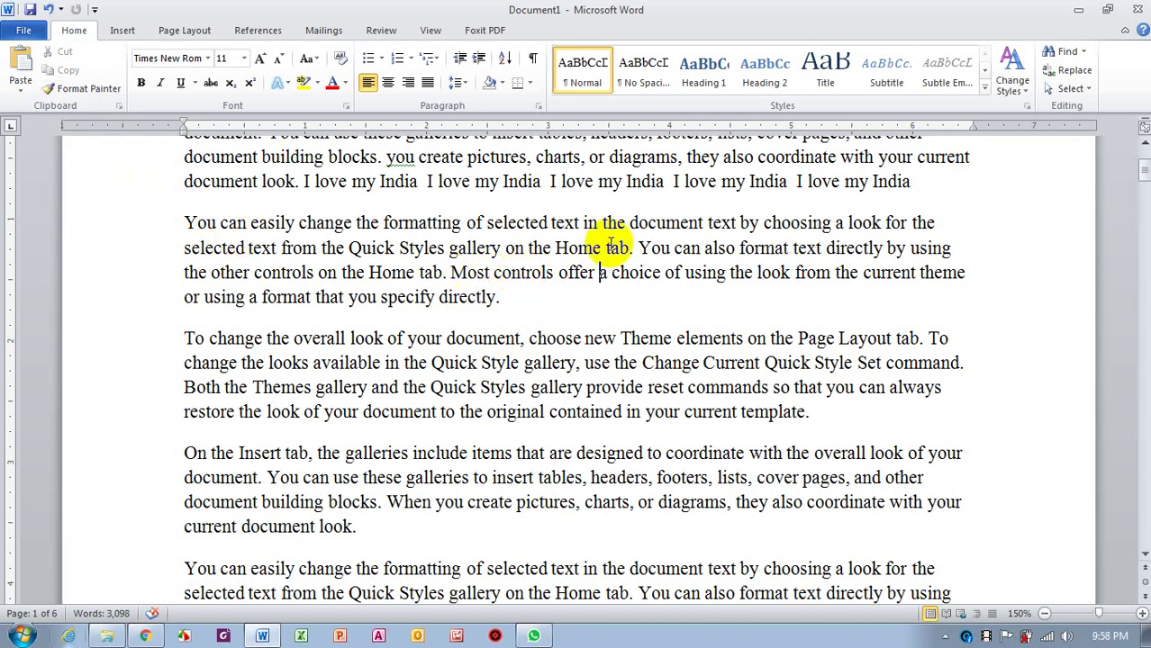
left_click(585, 339)
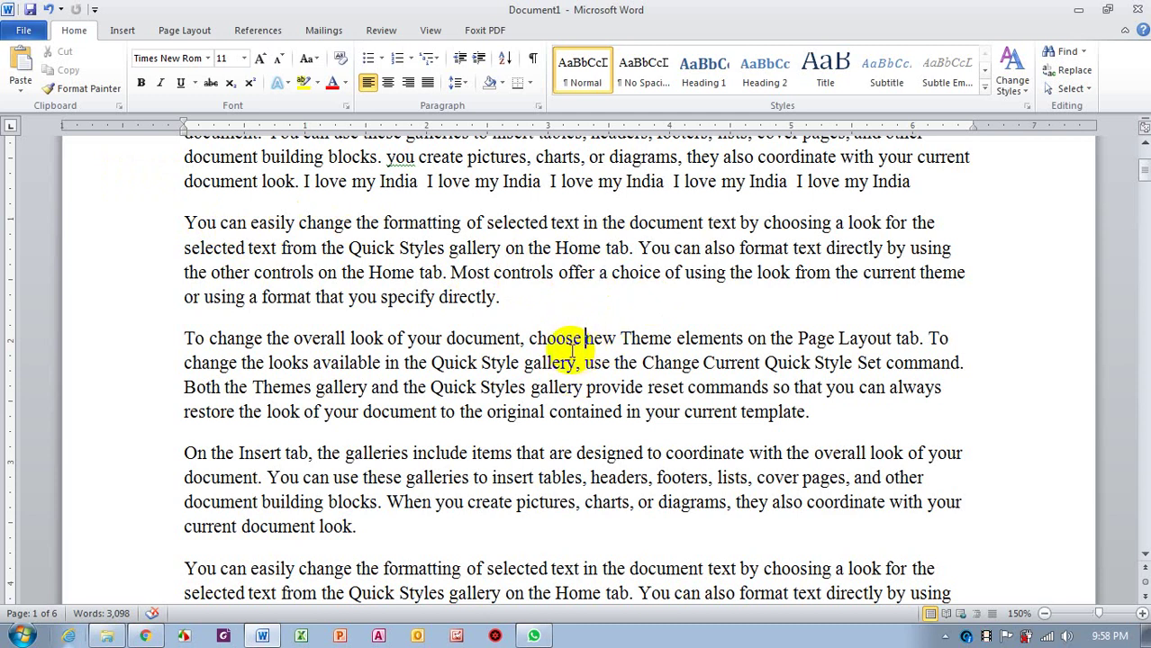
- Paste 'controls' after 'choose', then type stray characters between 'choice' and 'of'
left_click(27, 67)
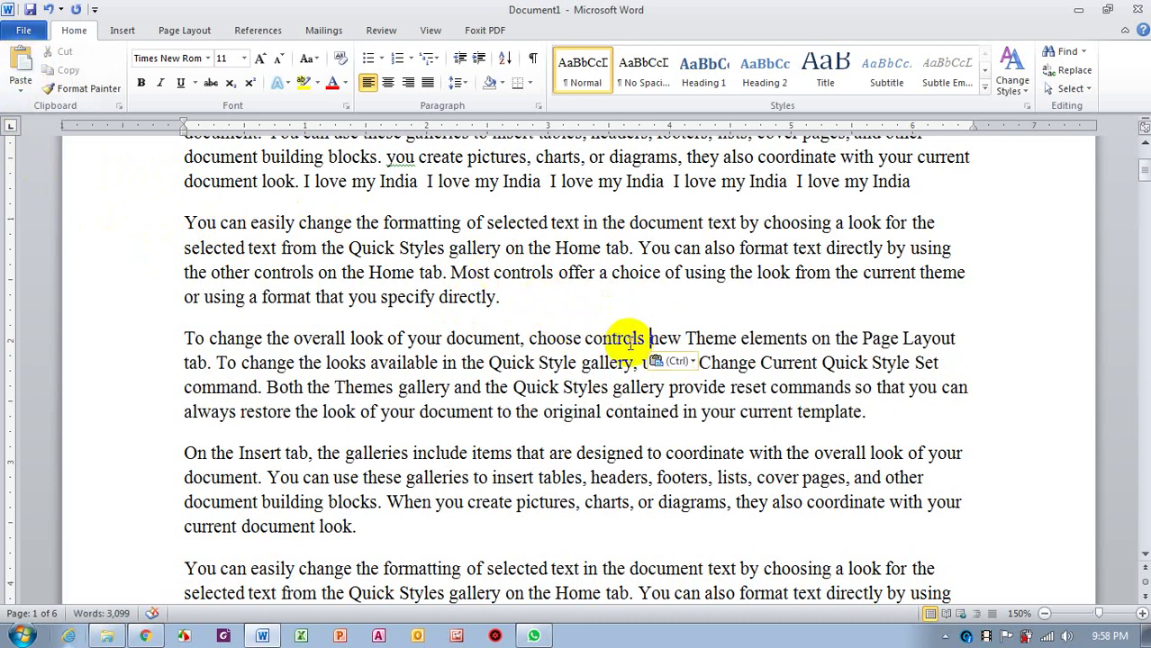
left_click(661, 273)
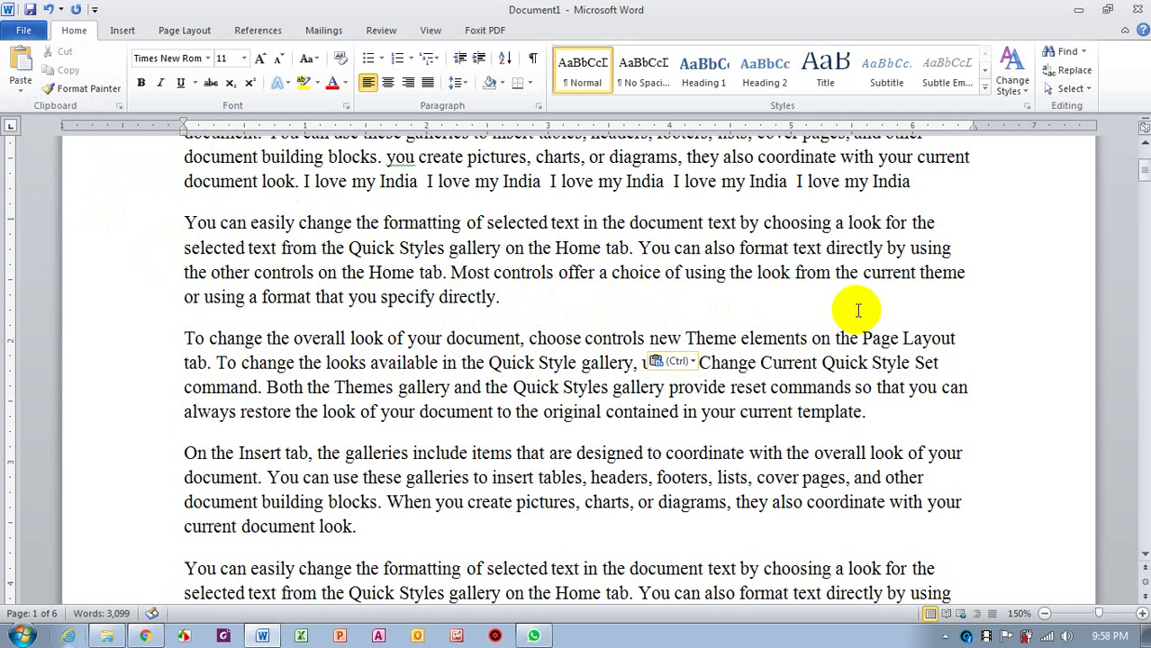
type("lkldfk'")
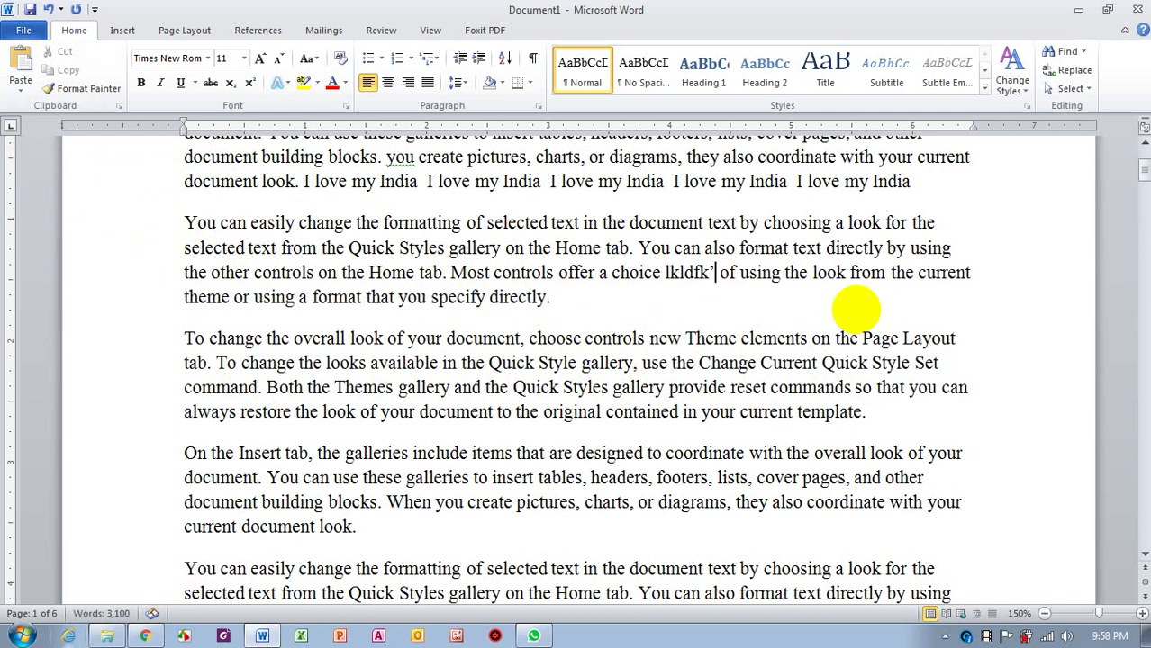
- Paste 'controls' six times in a row before 'are' in the Insert-tab paragraph
left_click(549, 454)
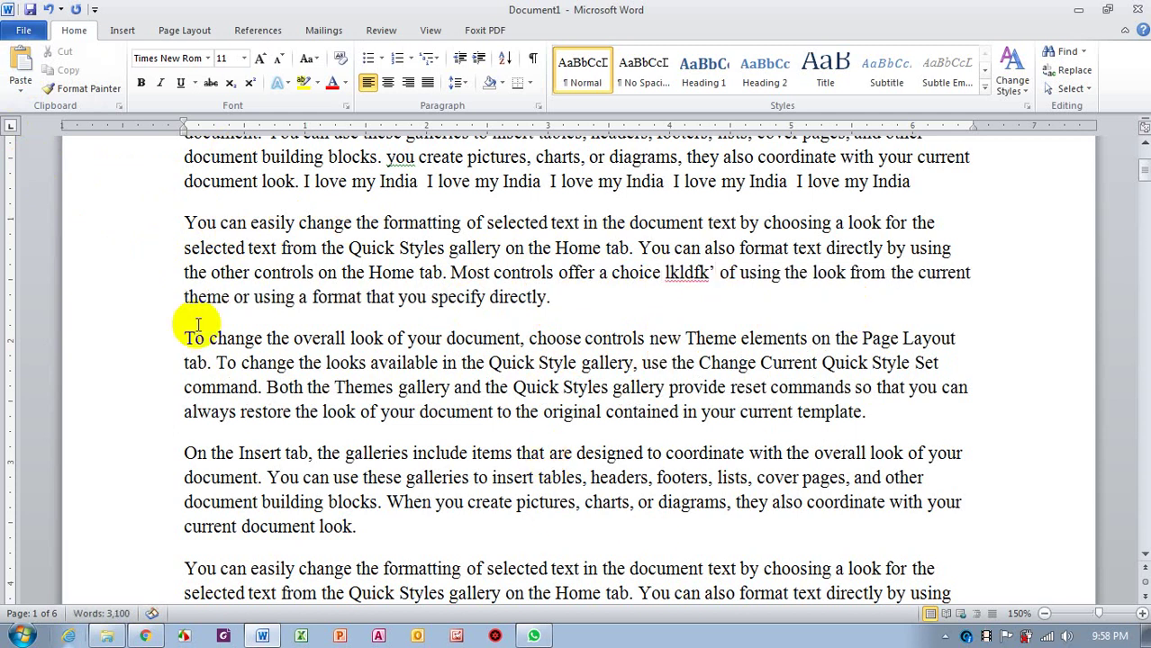
left_click(22, 63)
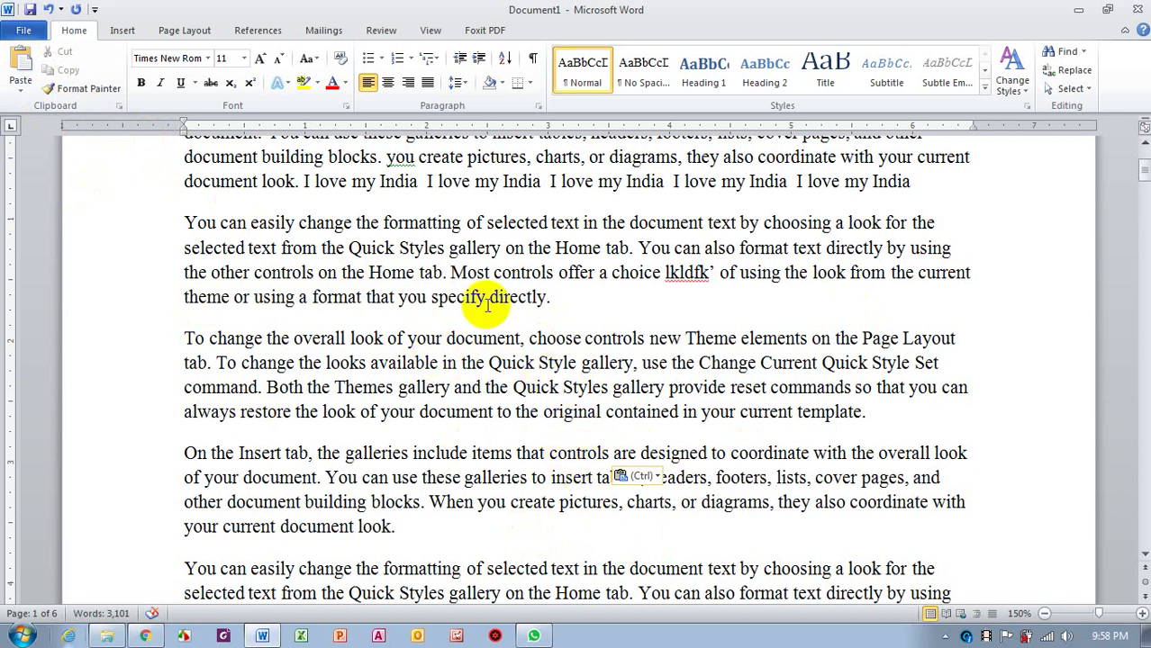
key("ctrl+z")
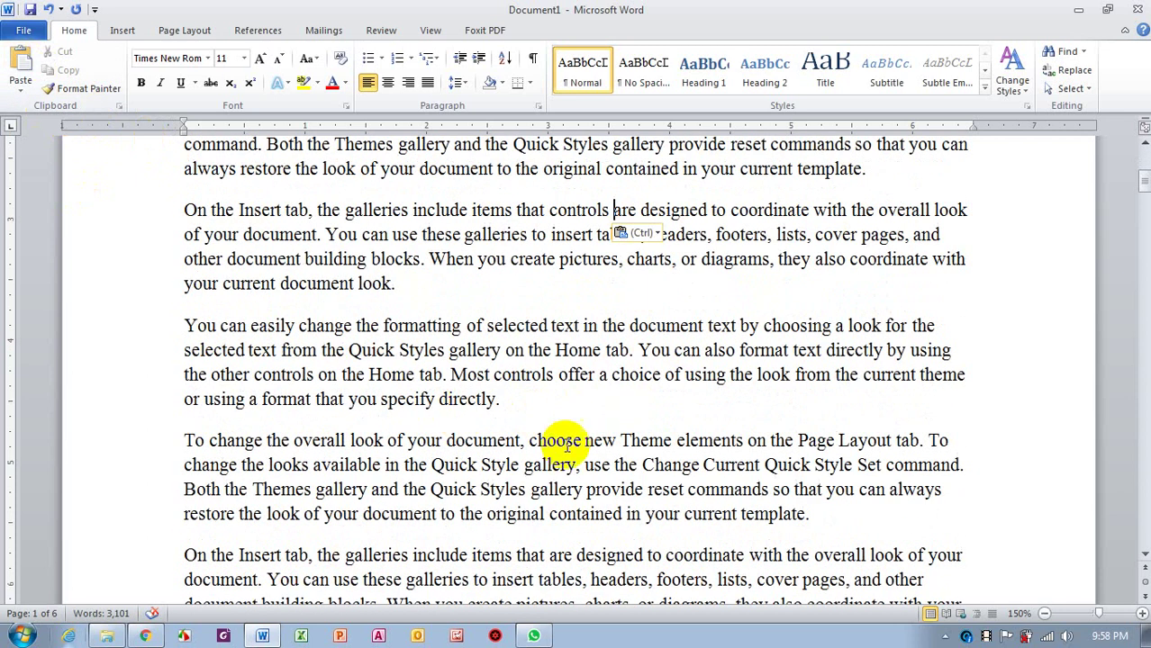
left_click(21, 60)
left_click(23, 61)
left_click(24, 62)
left_click(21, 59)
left_click(22, 59)
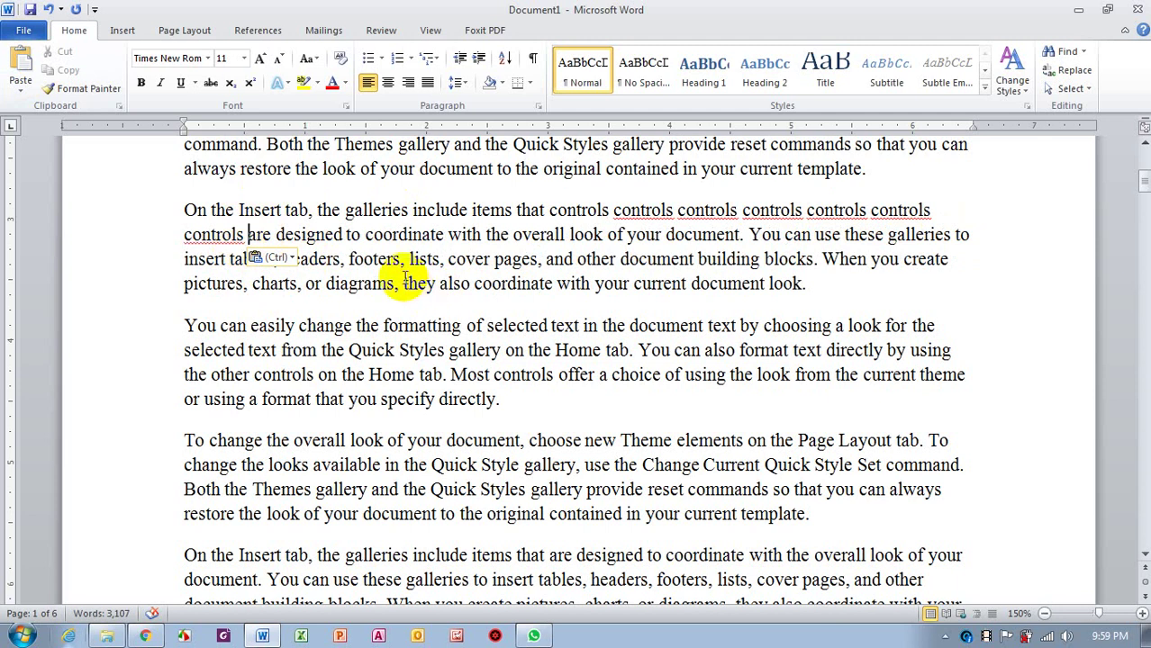
- Cut 'document' from 'look of your document' and paste it five times before 'controls'
left_click(459, 171)
double_click(460, 171)
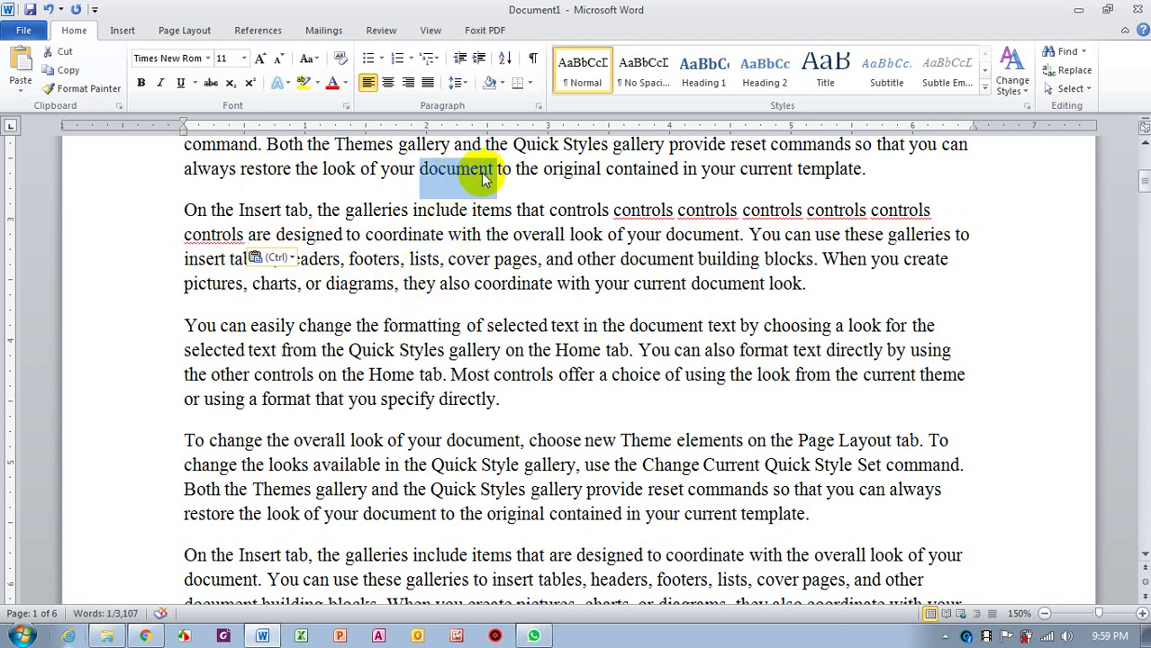
left_click(56, 51)
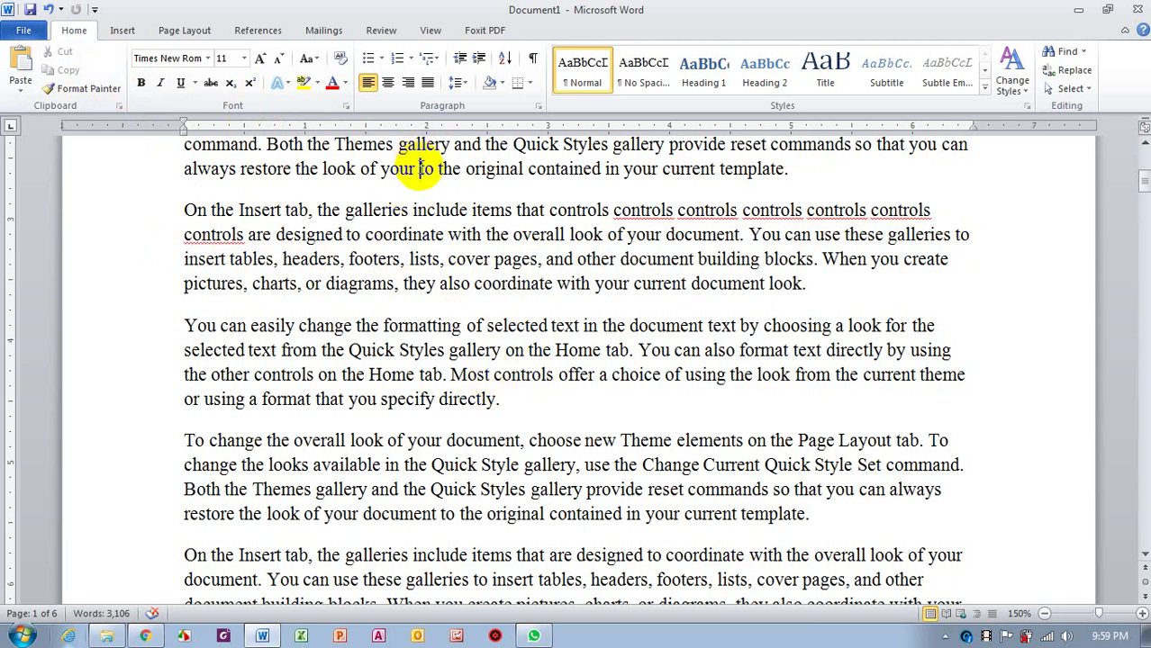
left_click(20, 65)
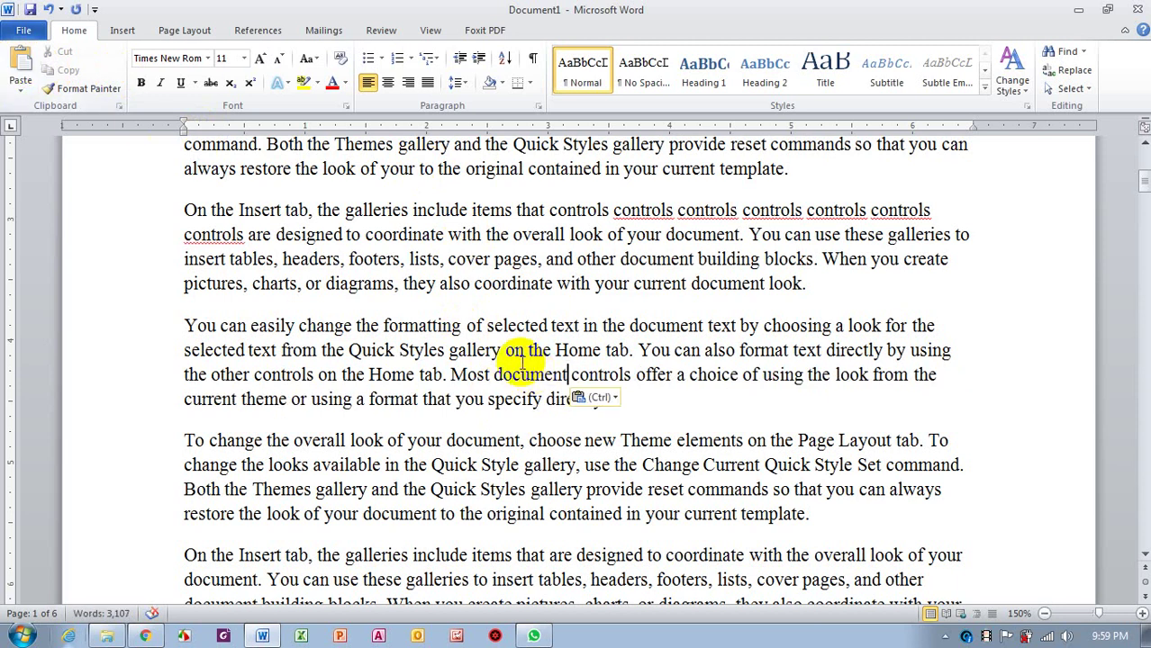
left_click(19, 65)
left_click(19, 65)
left_click(20, 65)
left_click(20, 65)
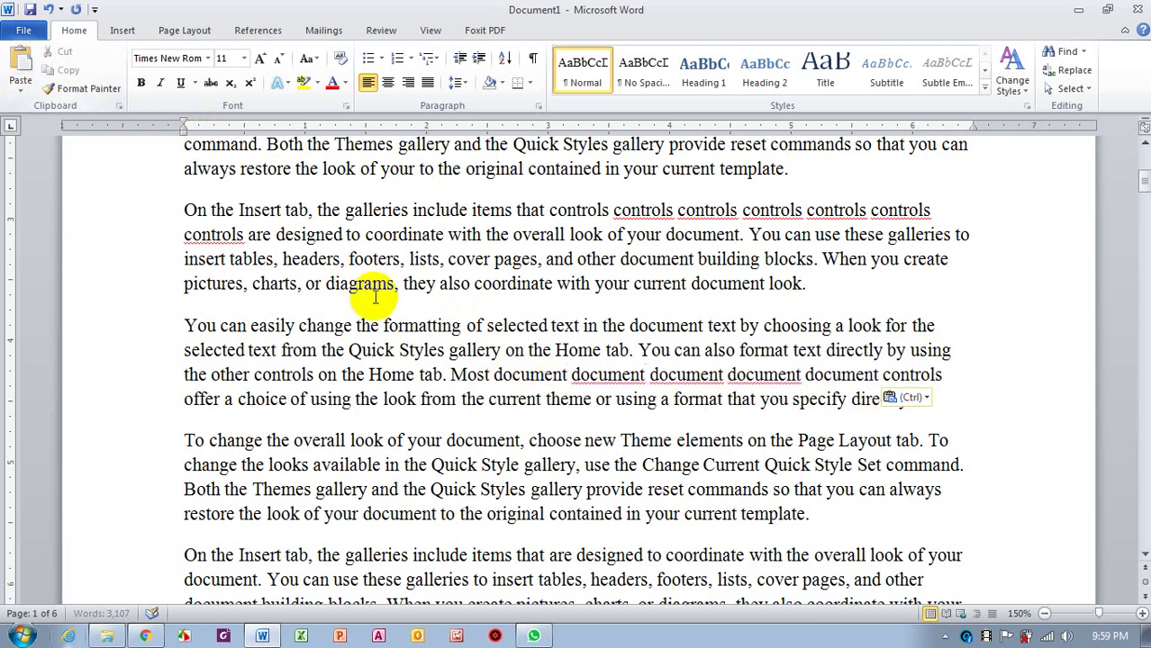
- Type stray characters into several words, then paste 'document' between 'Quick' and 'Styles'
left_click(564, 260)
type("fsrf")
left_click(483, 284)
type("sdf")
left_click(507, 350)
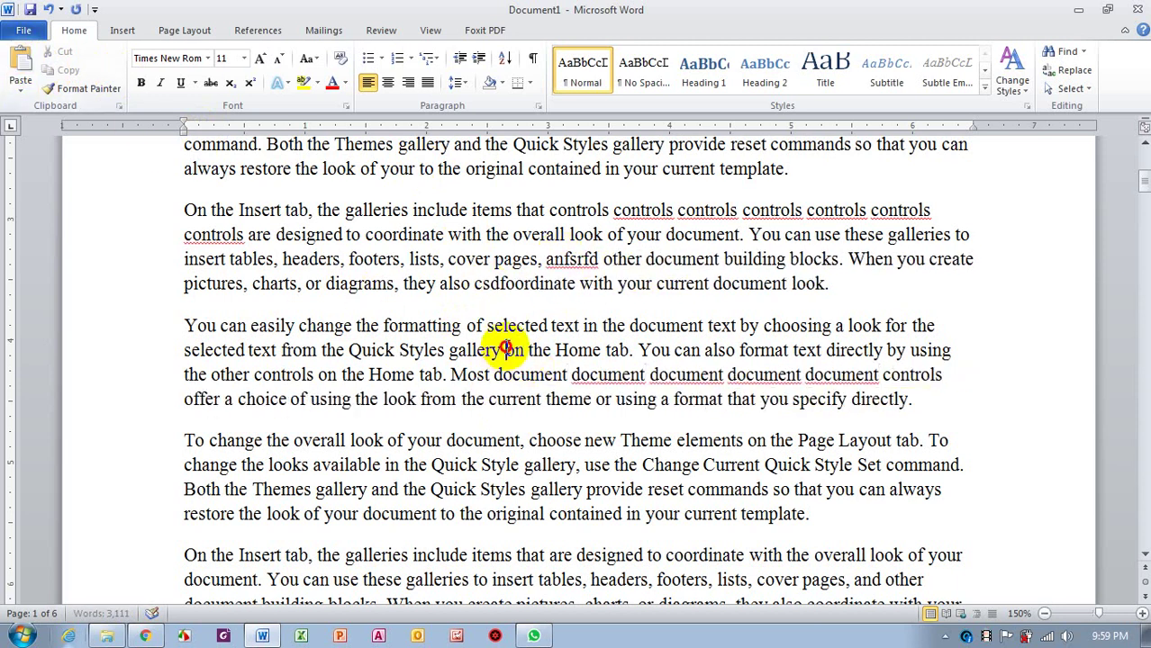
type("fsd")
key("Right")
key("Right")
key("Right")
type("sdf")
key("Delete")
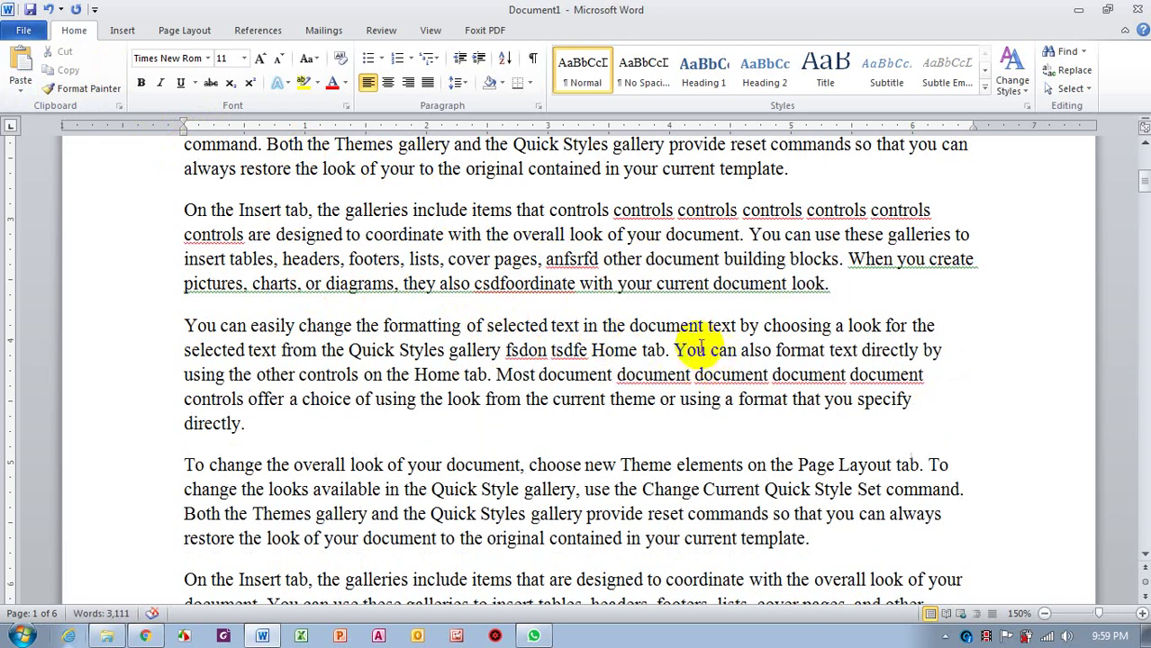
double_click(695, 348)
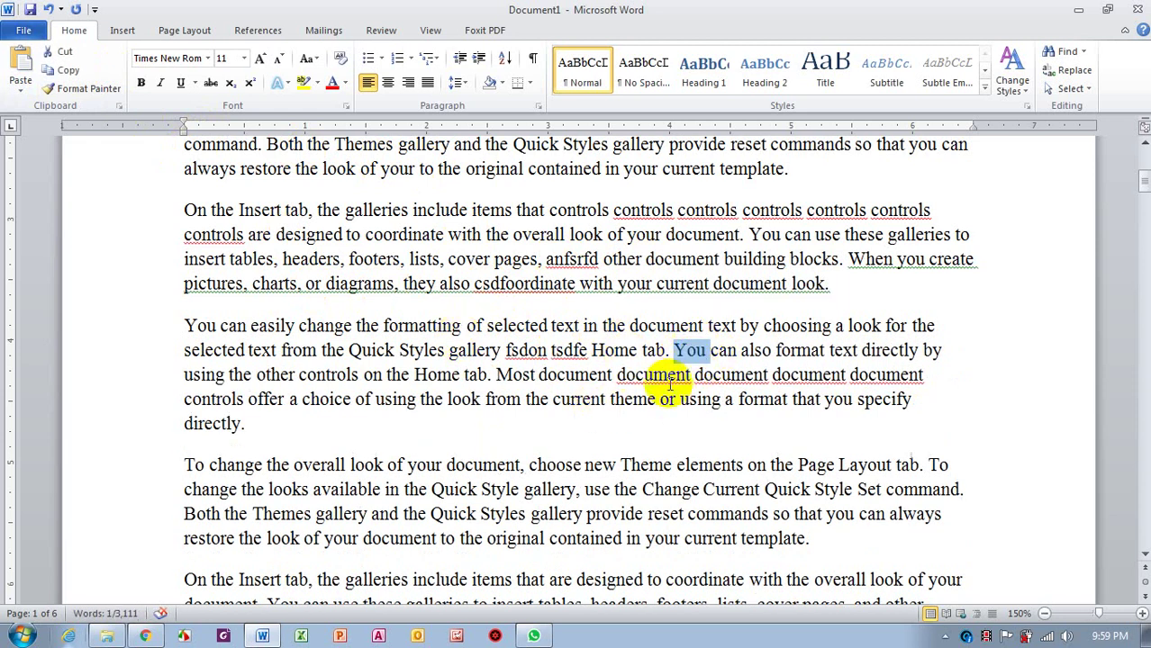
left_click(475, 513)
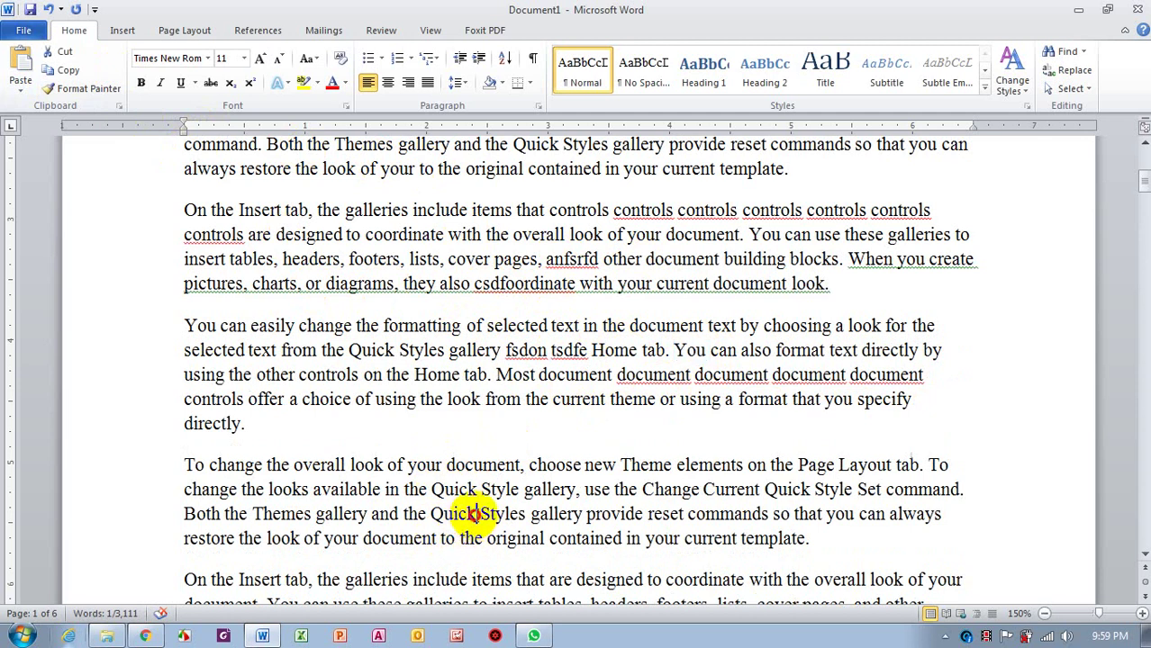
left_click(19, 70)
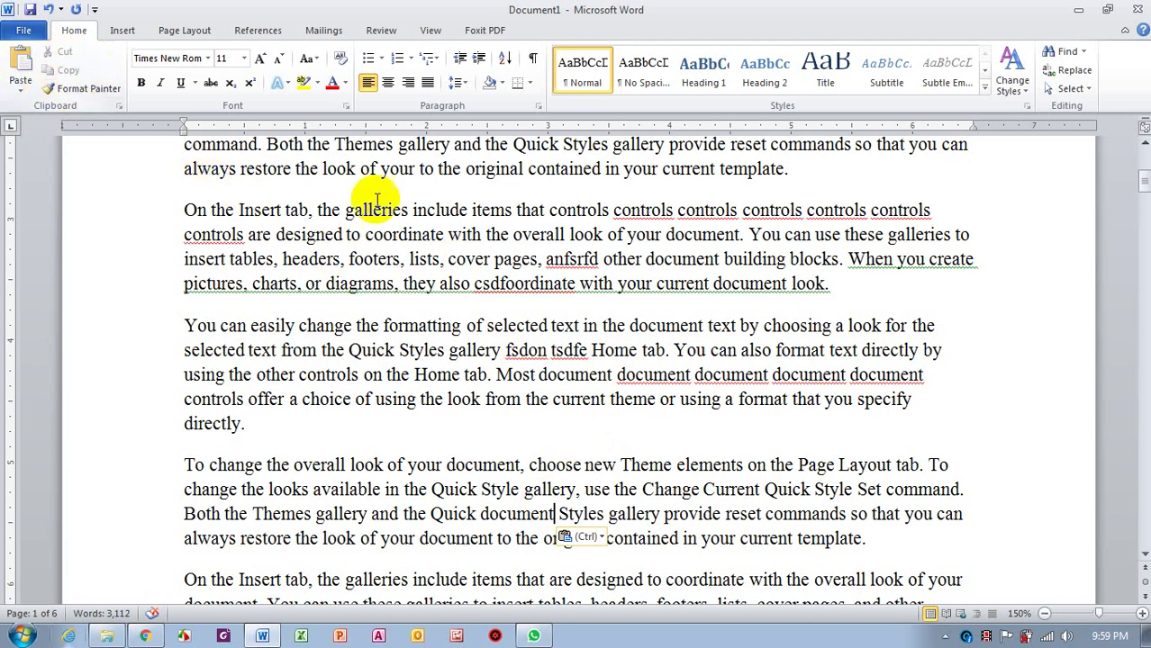
- Copy the word 'easily' using the right-click menu
scroll(376, 200, "down", 2)
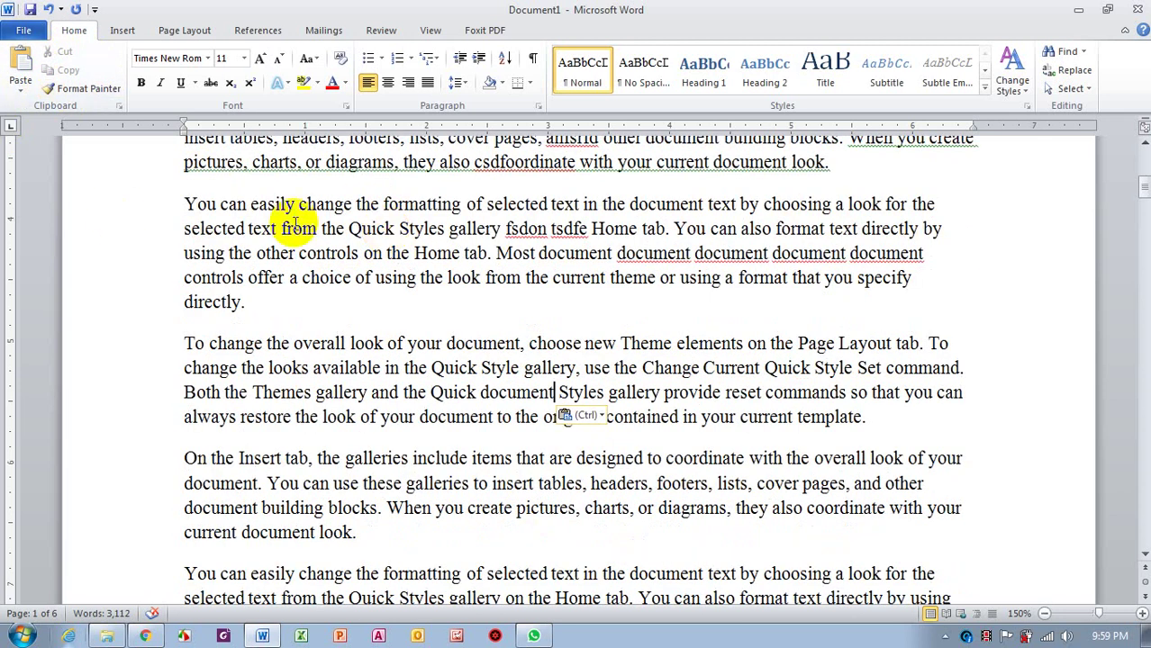
scroll(295, 223, "down", 1)
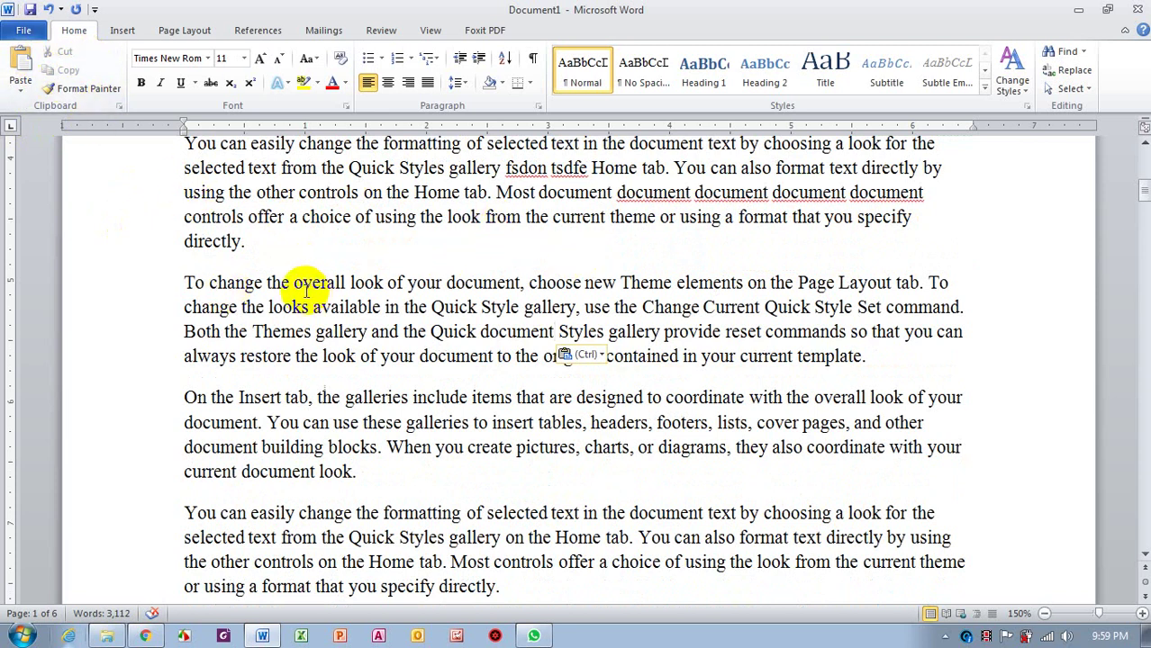
scroll(366, 361, "up", 2)
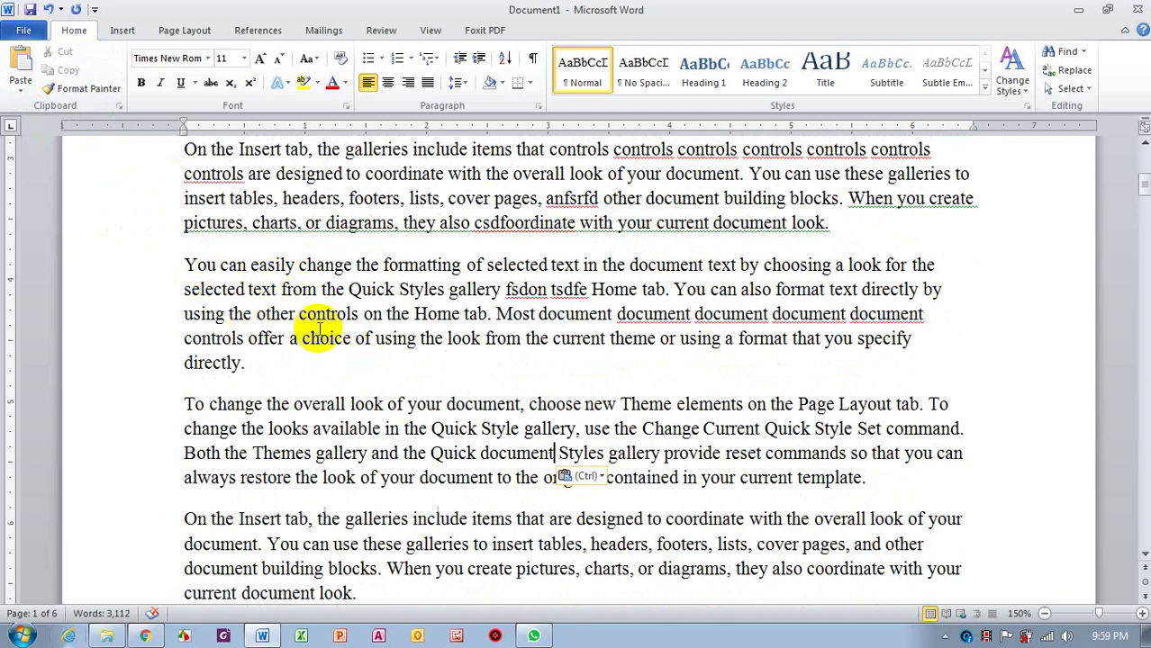
left_click_drag(252, 265, 396, 342)
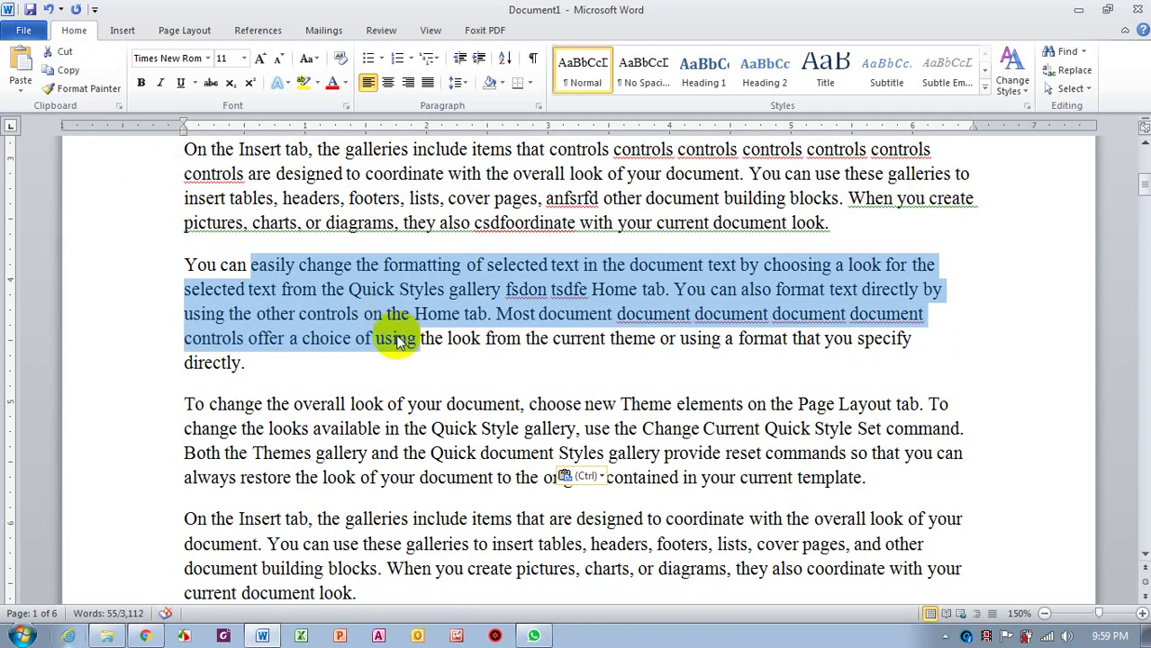
left_click(341, 366)
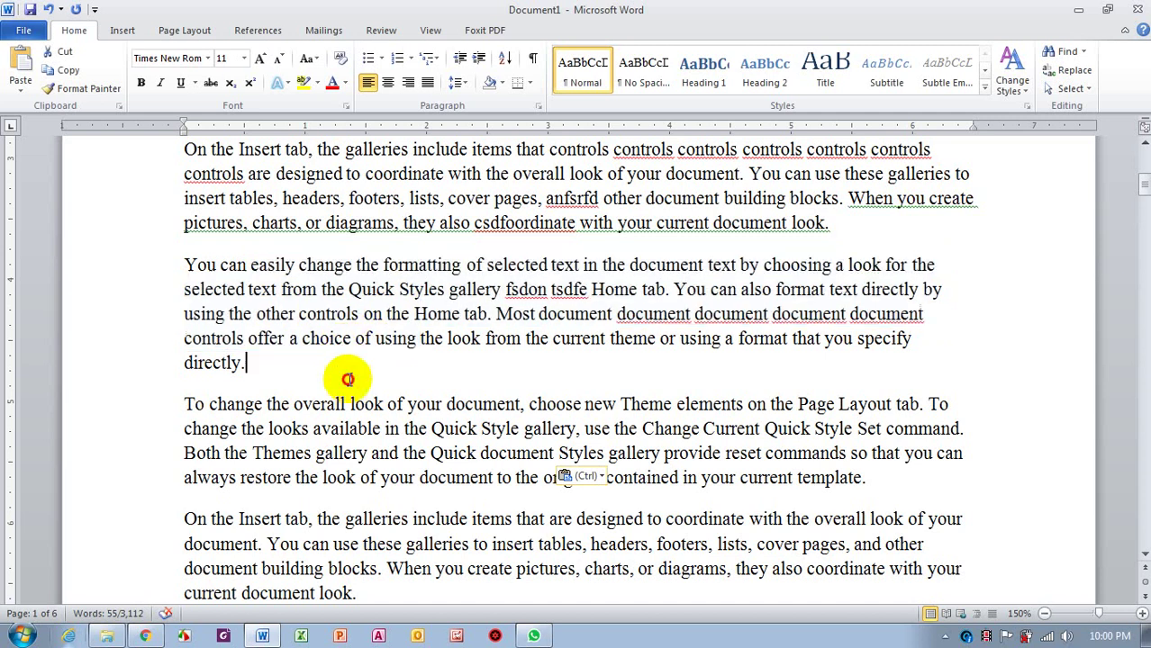
double_click(274, 265)
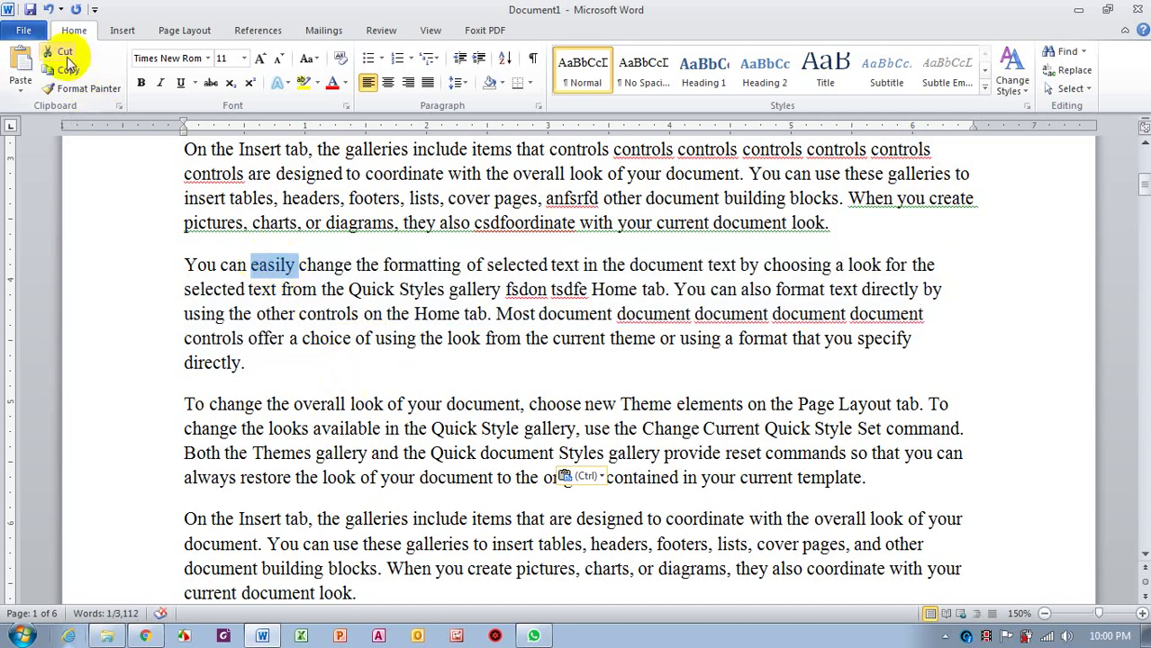
right_click(272, 266)
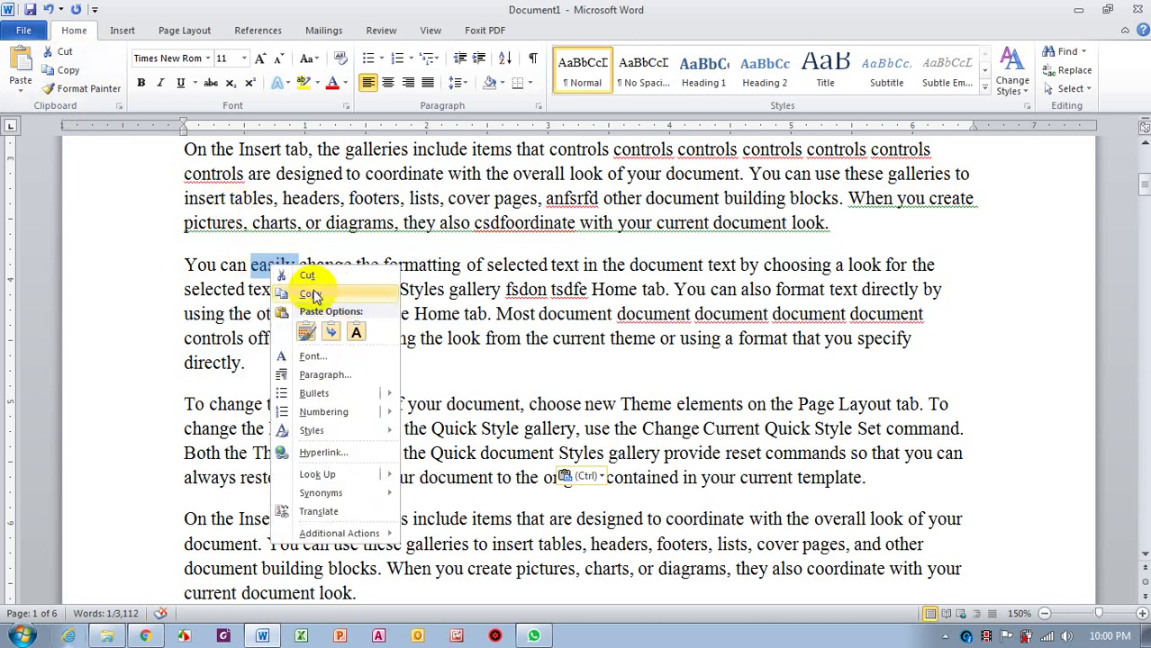
left_click(313, 296)
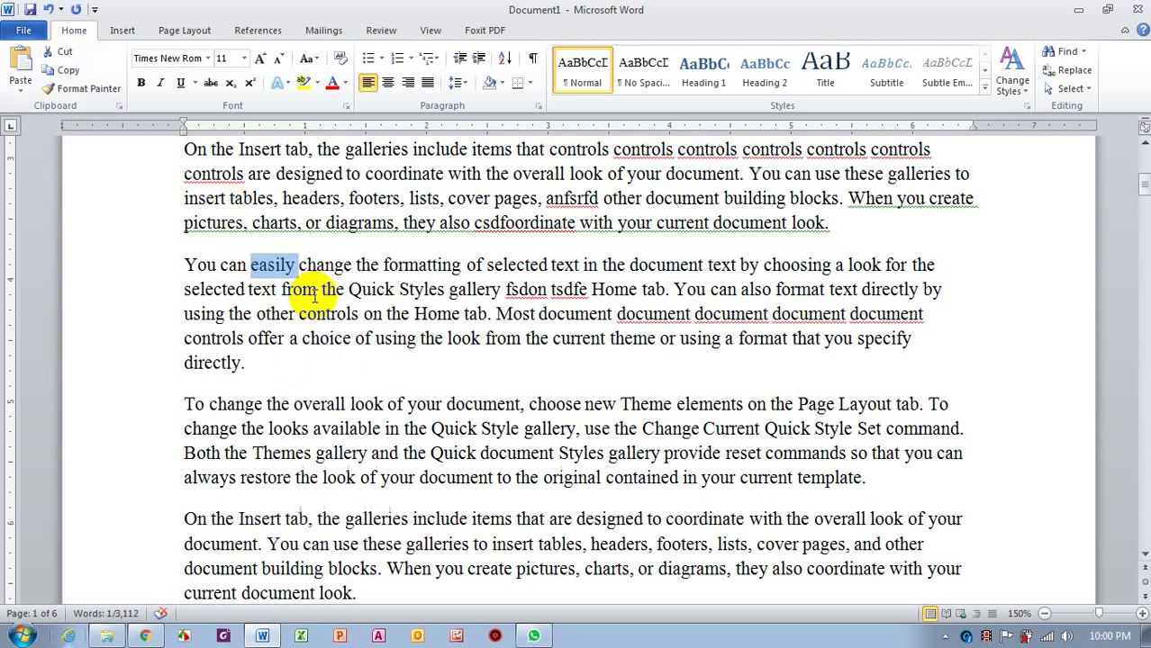
- Paste 'easily' with Keep Source Formatting before 'look' and after 'Theme elements', then select 'Quick'
left_click(444, 339)
right_click(444, 339)
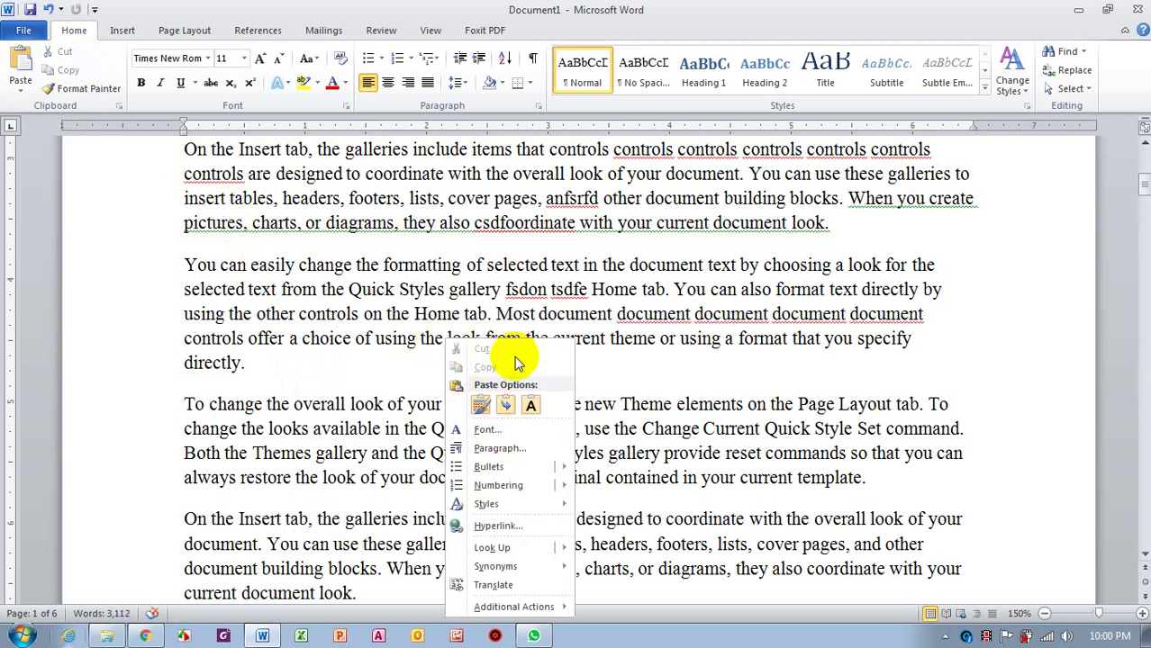
key("Escape")
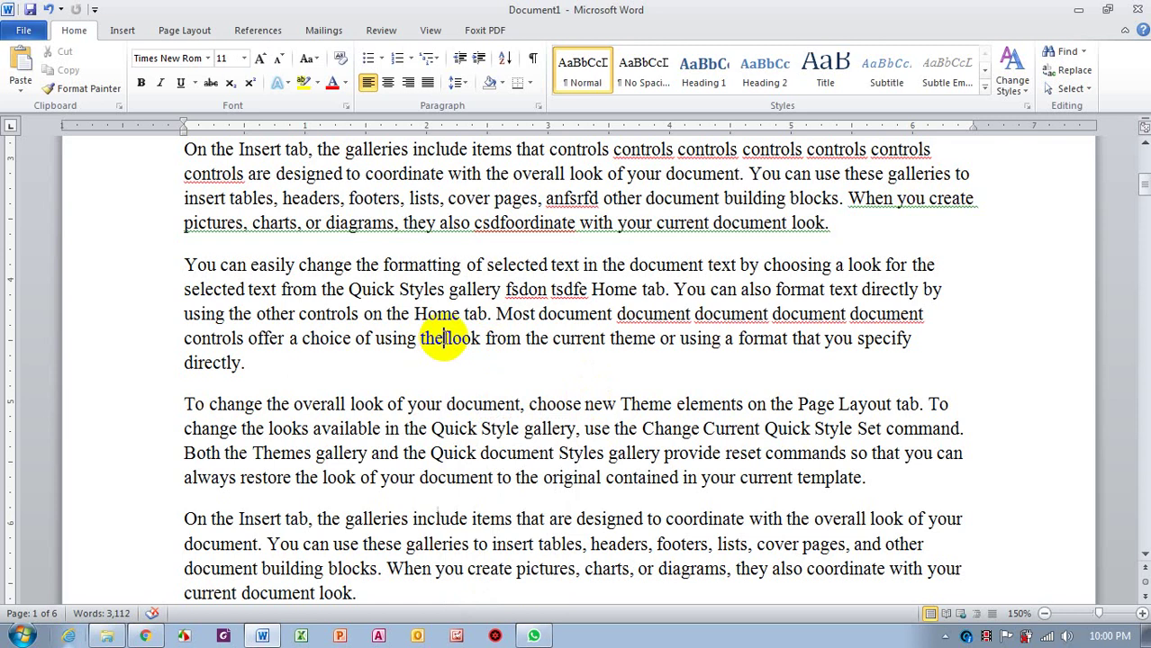
right_click(444, 340)
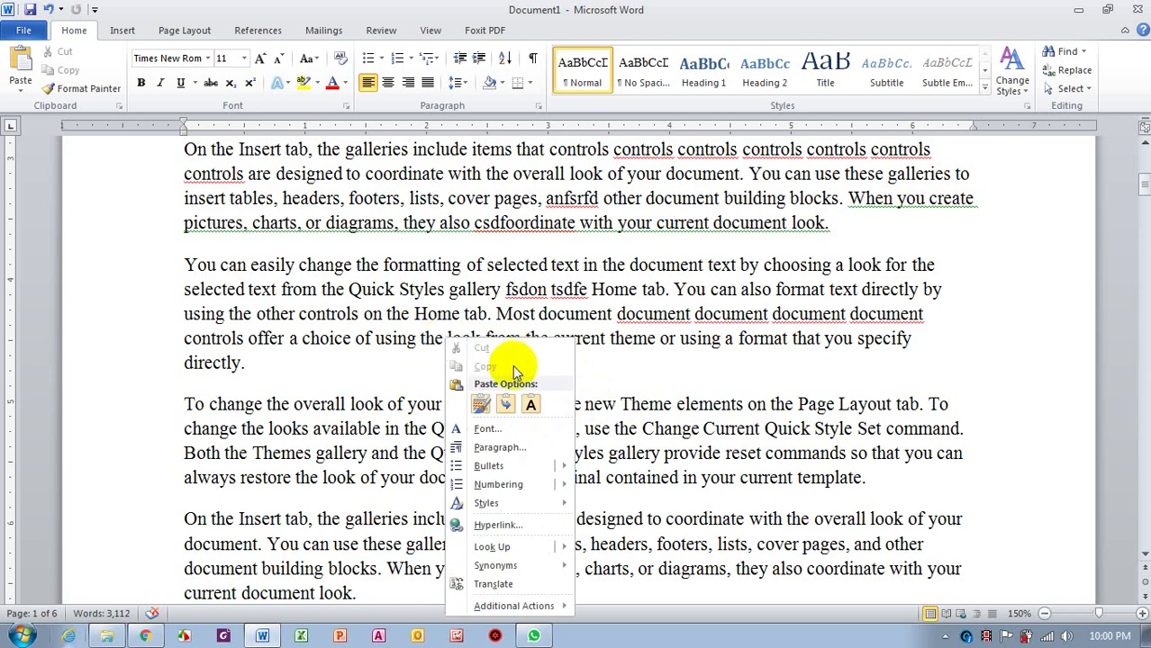
left_click(481, 407)
left_click(484, 412)
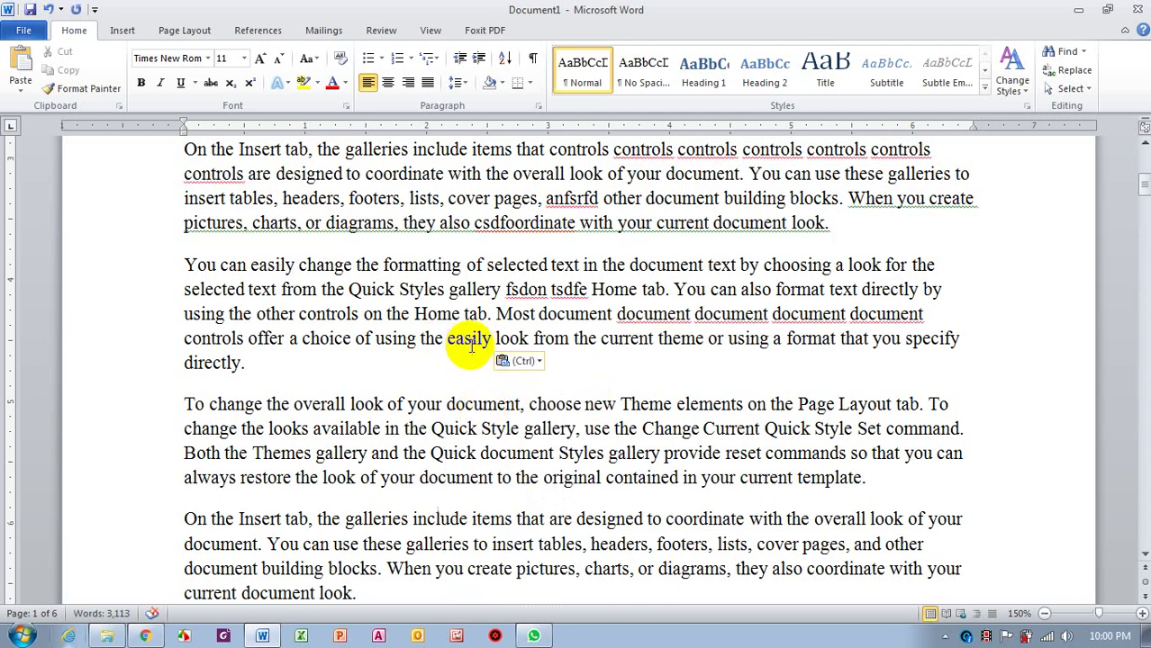
right_click(745, 407)
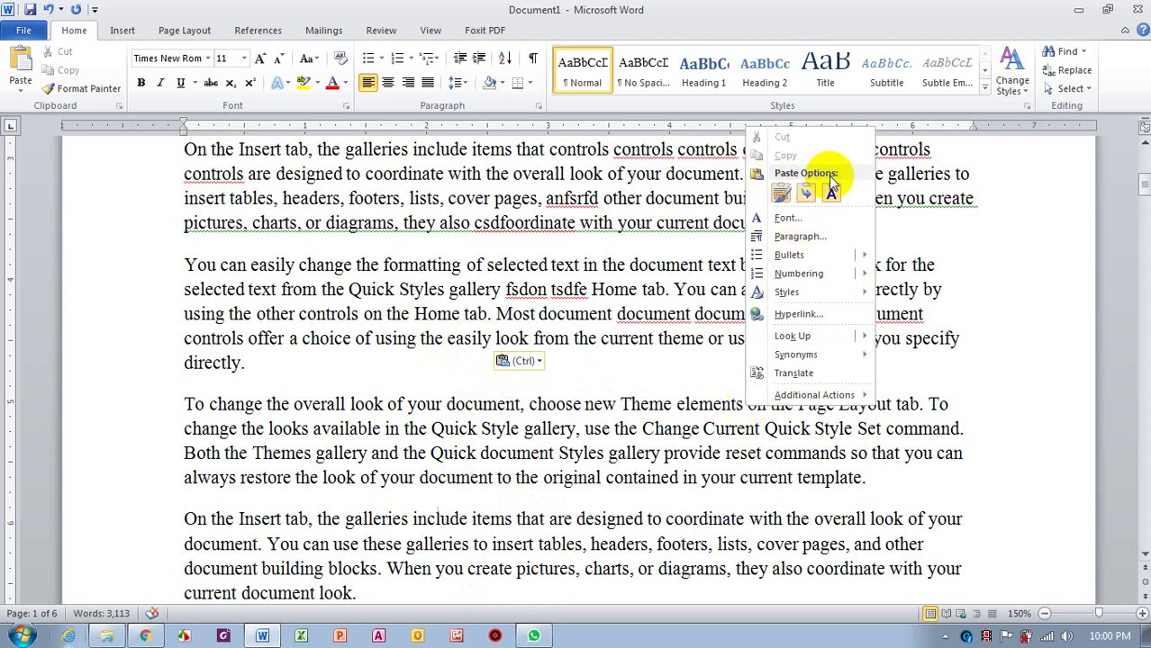
left_click(791, 196)
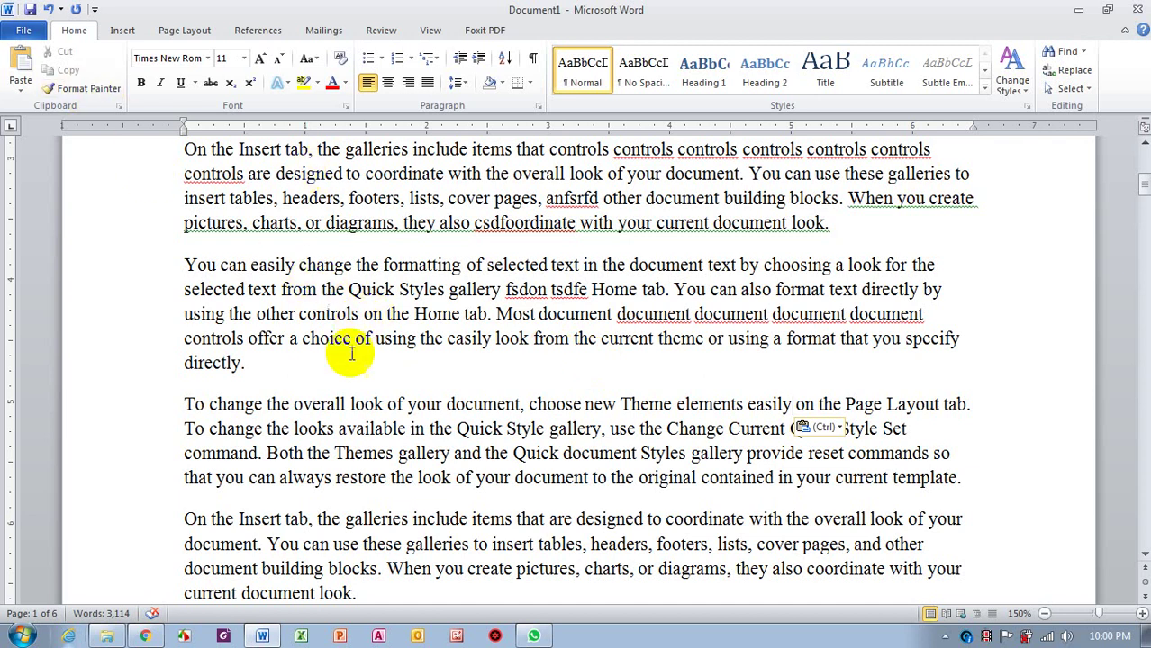
double_click(371, 290)
right_click(371, 290)
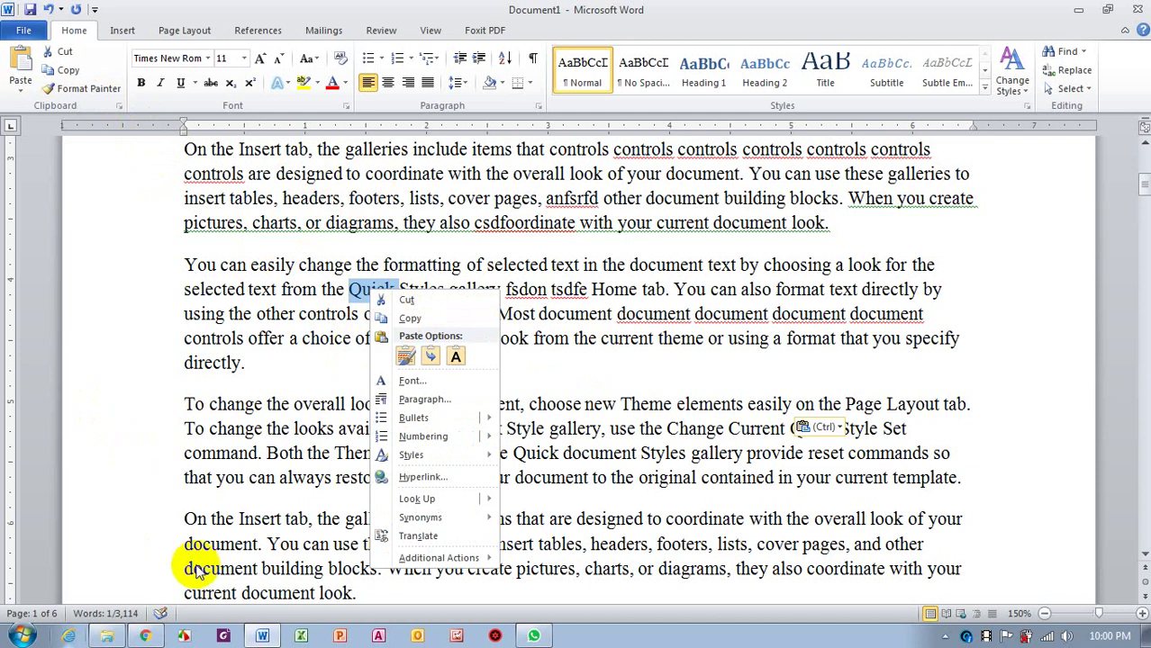
left_click(236, 501)
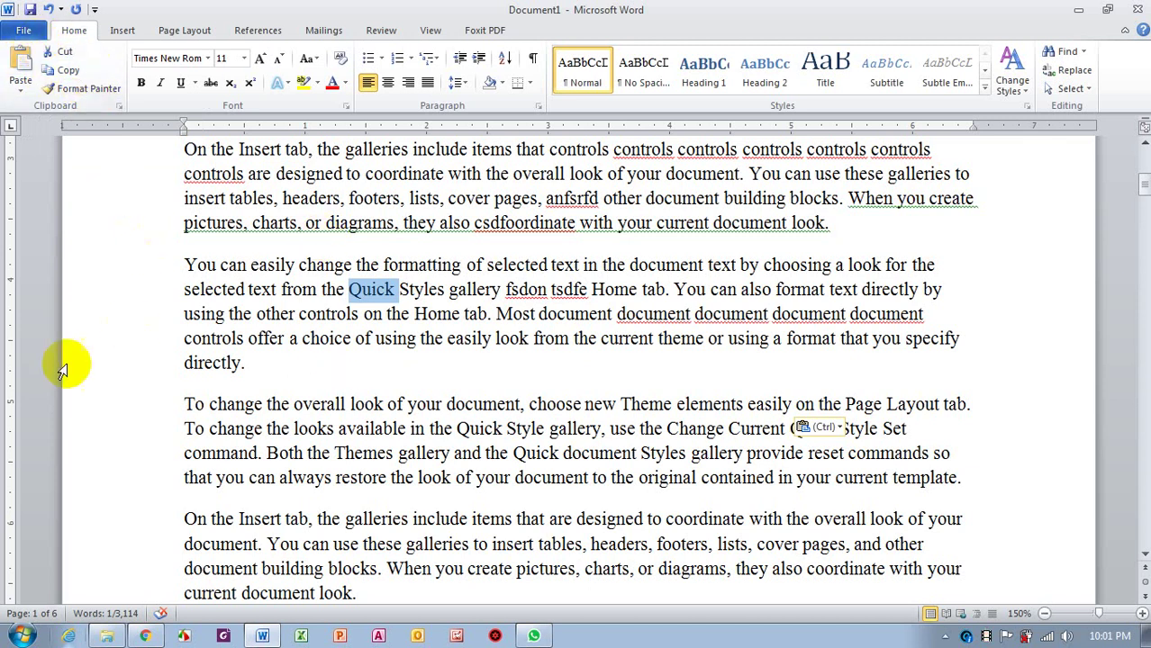
left_click(307, 224)
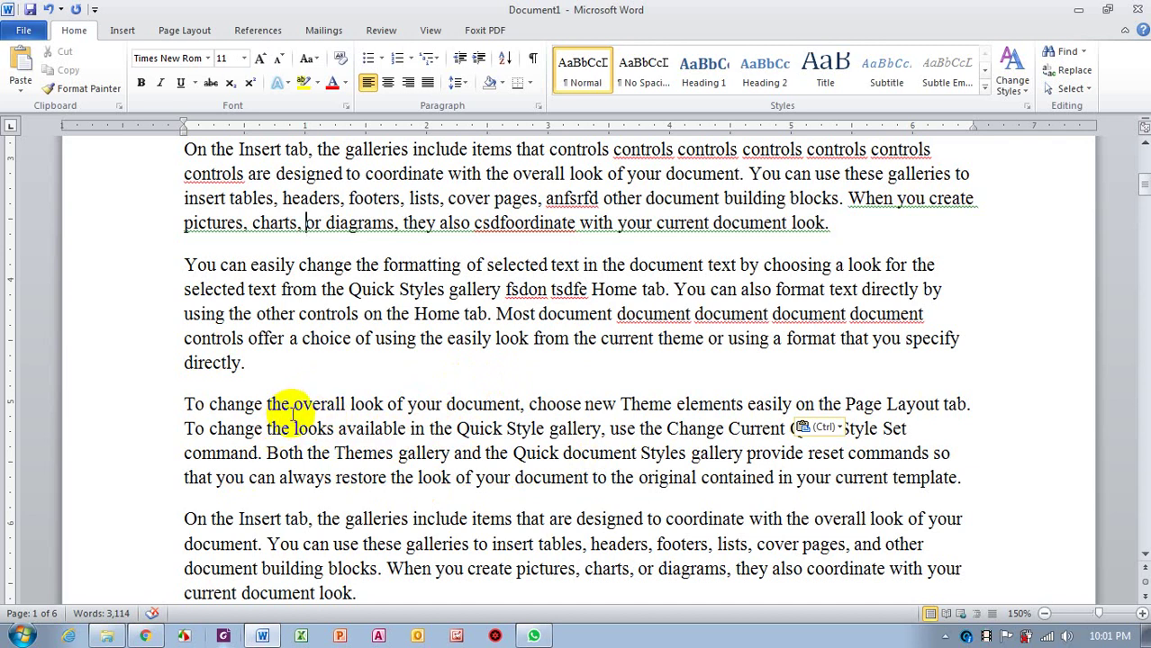
double_click(317, 403)
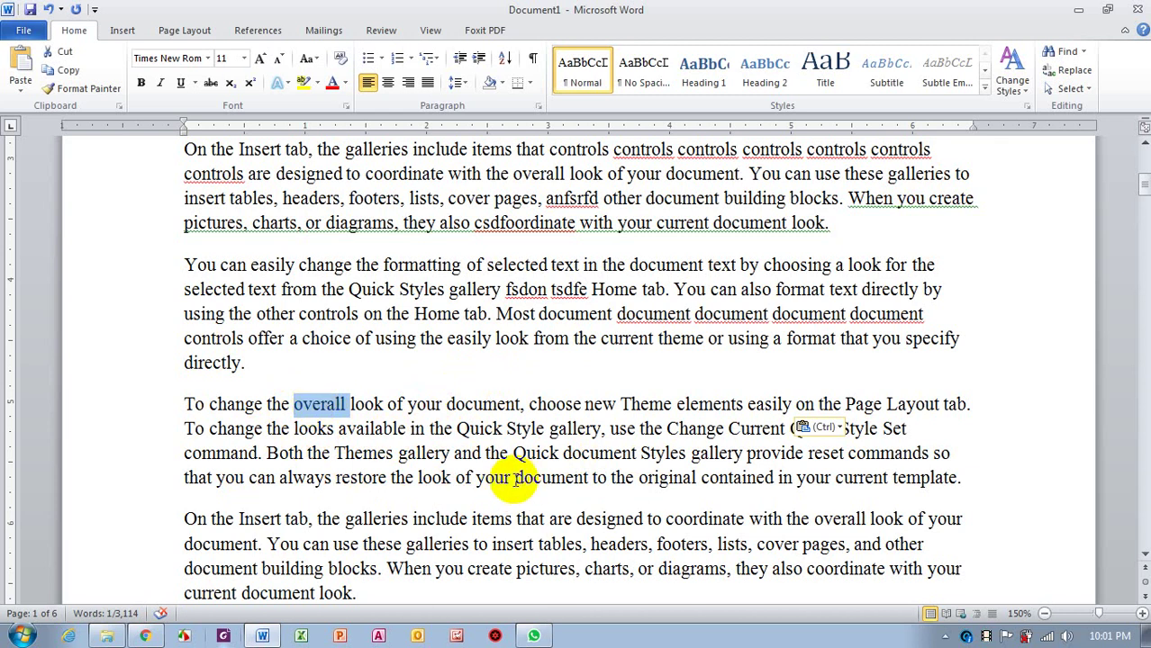
- Cut 'overall' from 'the overall look', paste it after 'your document', and select 'available'
left_click(66, 54)
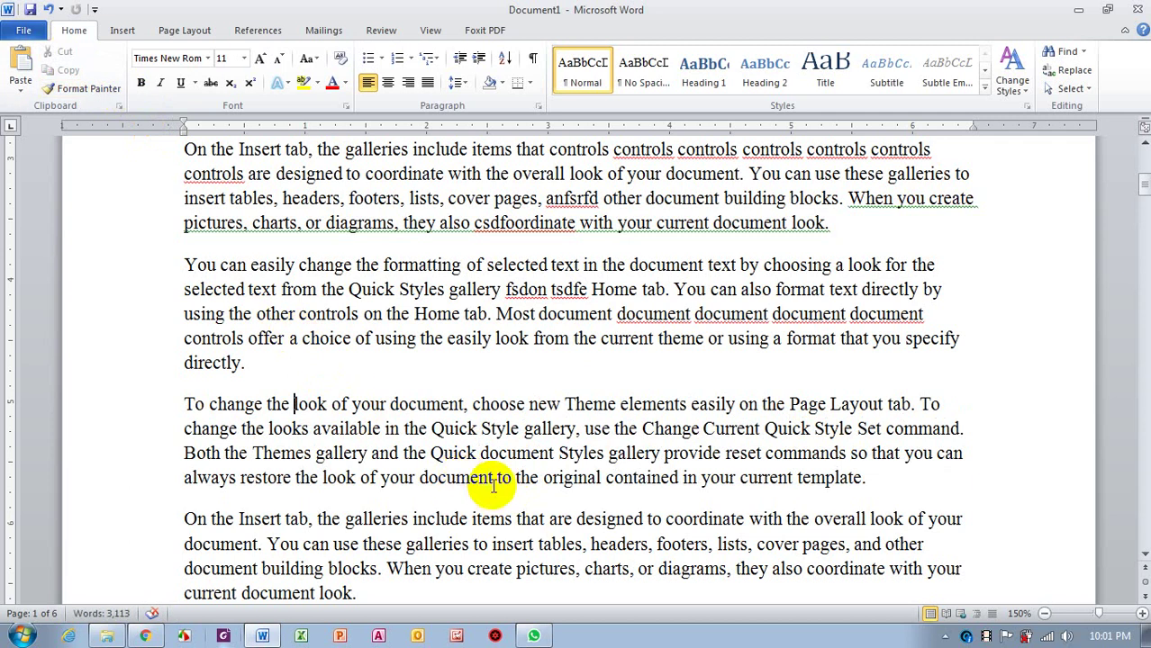
left_click(21, 63)
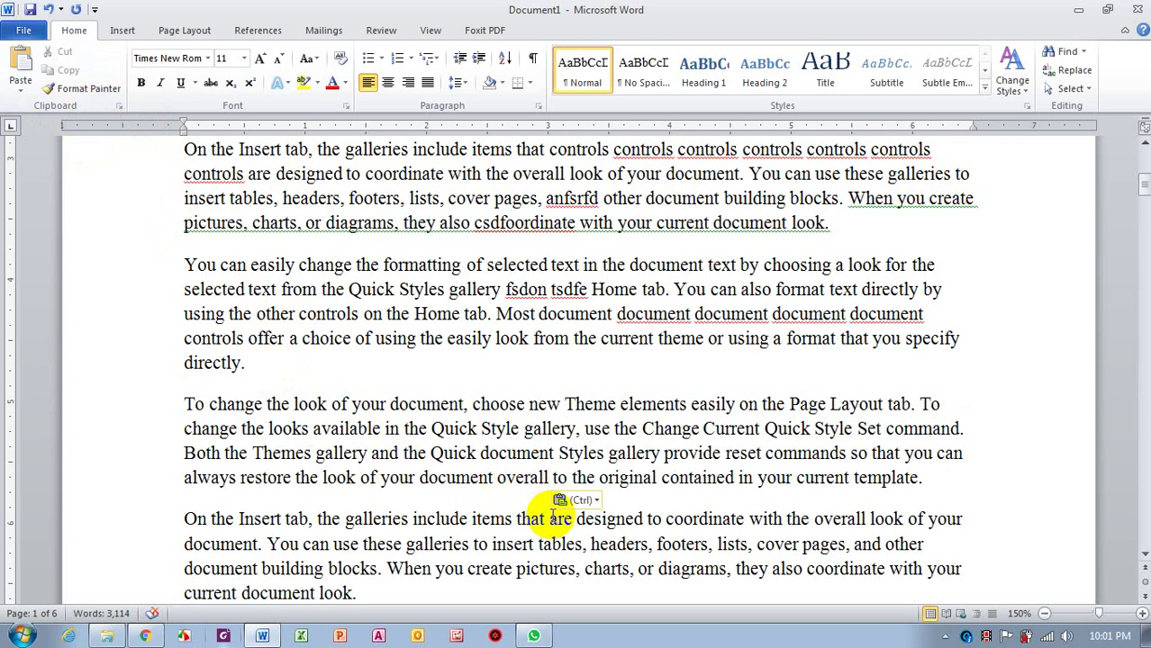
double_click(342, 429)
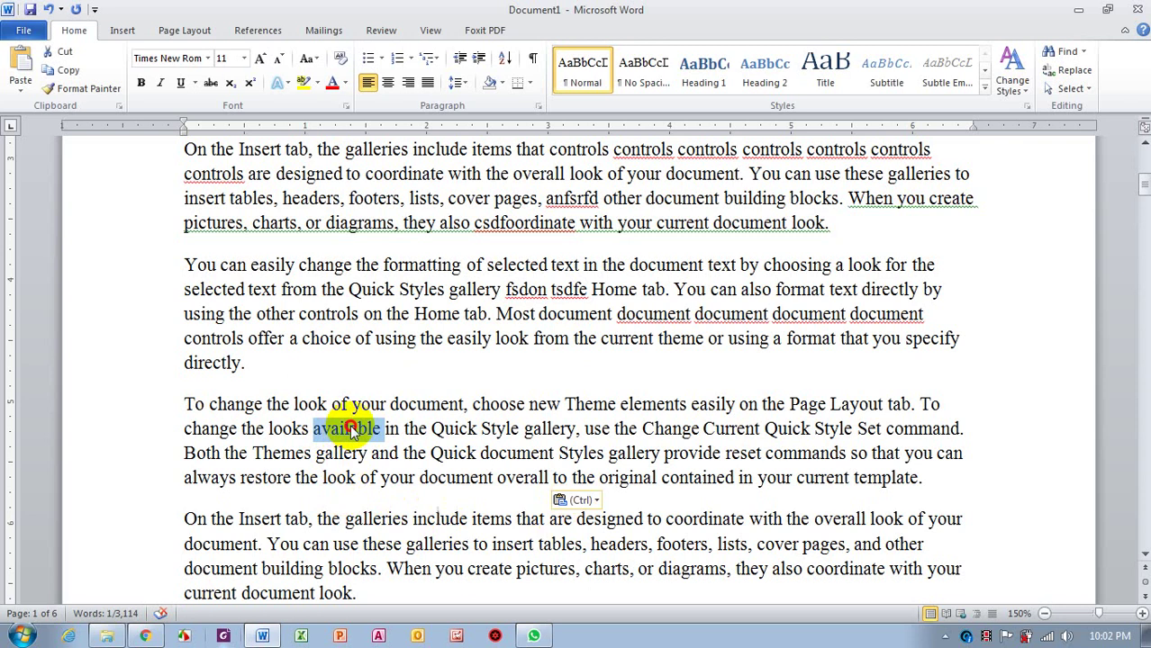
- Drag 'available' out of 'the looks available in' and drop it just before 'overall'
mouse_move(349, 431)
left_mouse_down()
mouse_move(392, 481)
mouse_move(517, 486)
mouse_move(500, 487)
left_mouse_up()
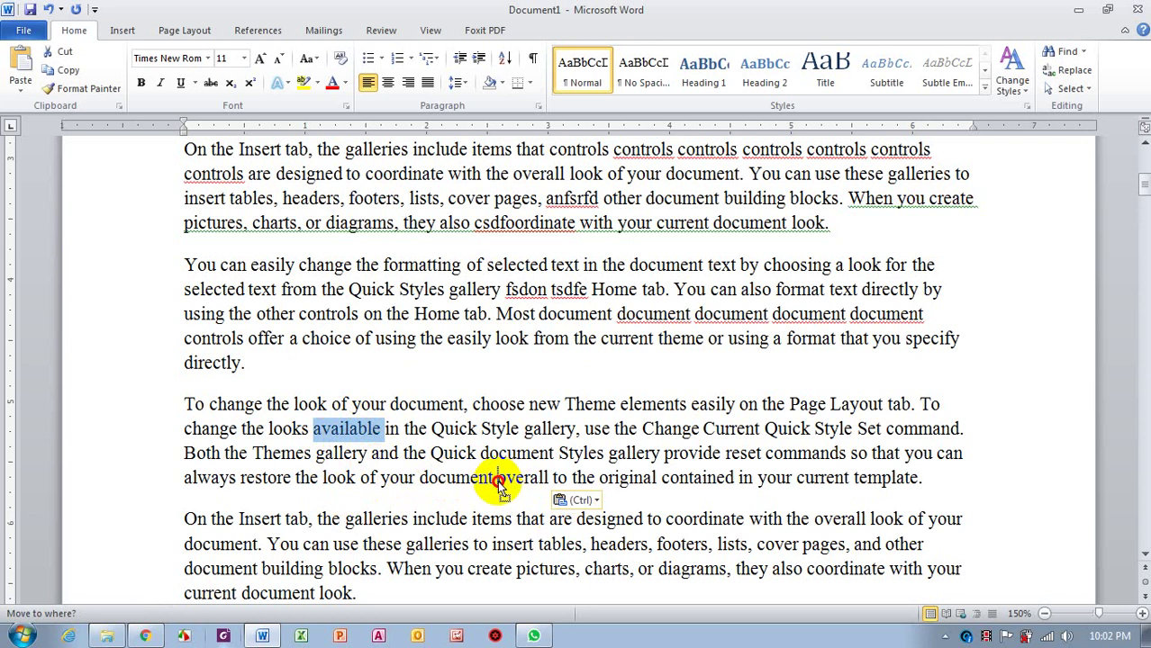
left_click_drag(500, 484, 500, 485)
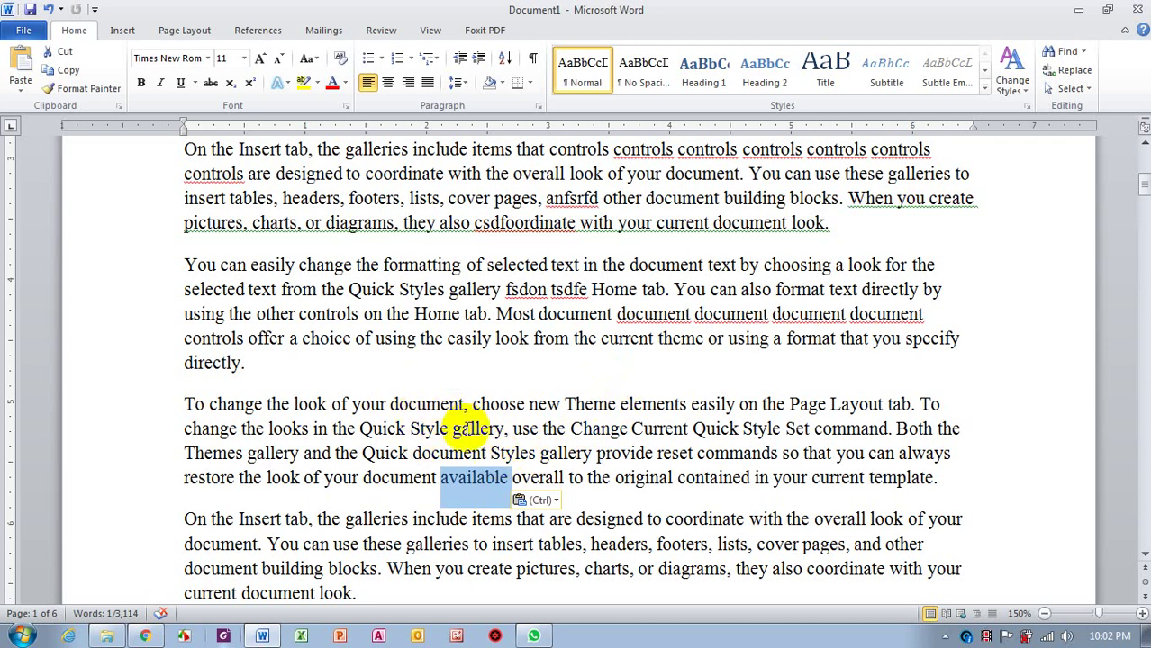
scroll(392, 388, "up", 3)
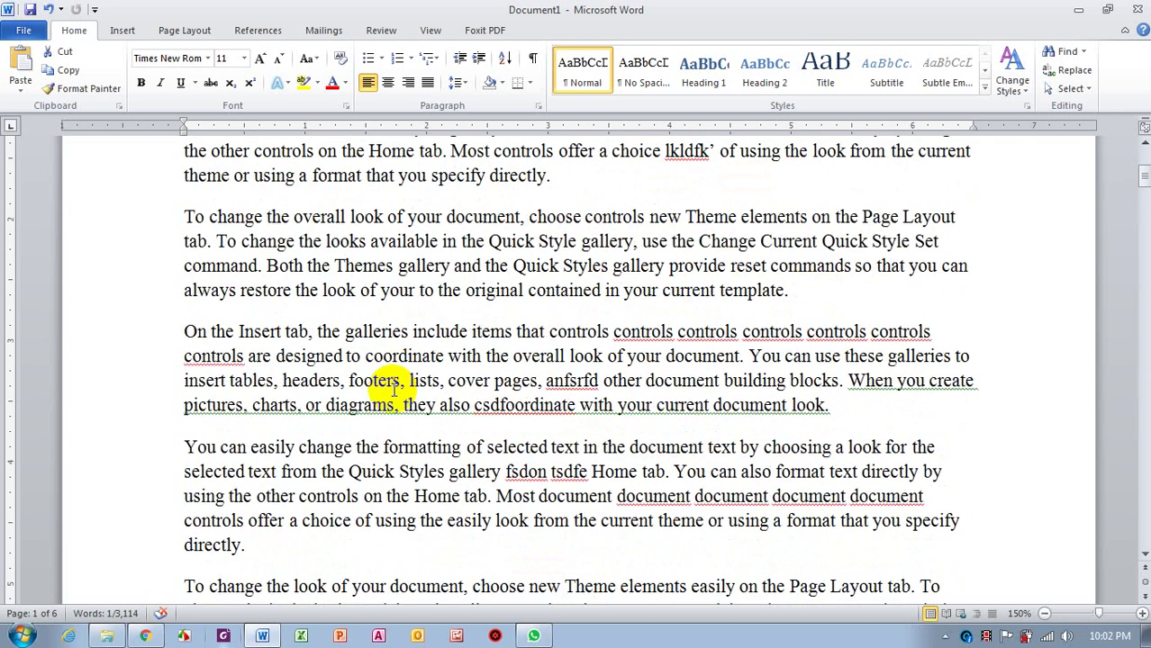